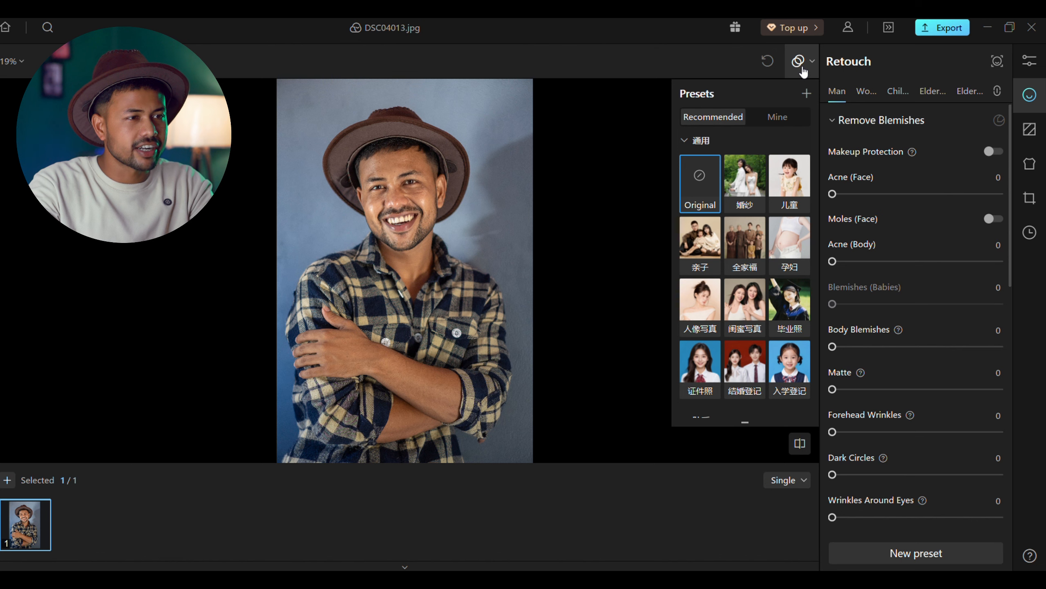
# Step: Close the list of recommended presets so the whole portrait is unobstructed
pyautogui.click(803, 68)
pyautogui.click(803, 65)
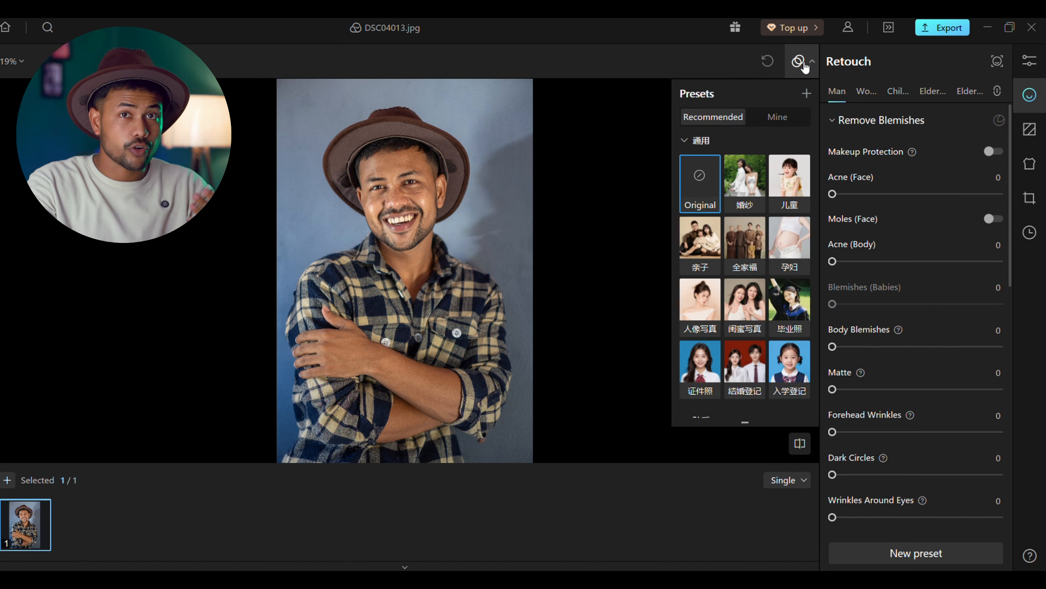
pyautogui.click(804, 66)
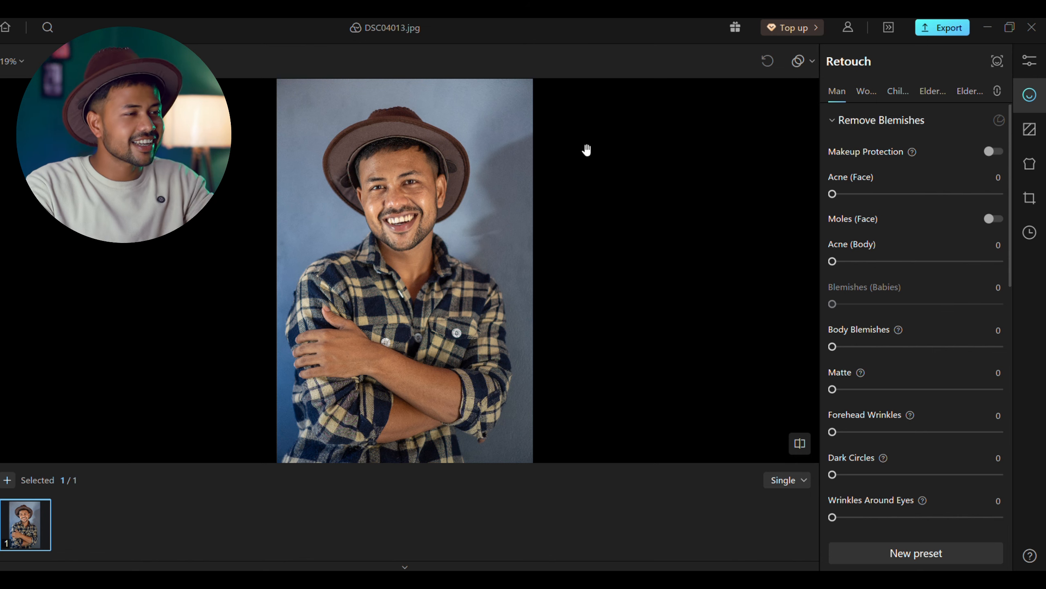
# Step: Set face acne removal to 98 for the man in the portrait
pyautogui.scroll(5, 467, 264)
pyautogui.scroll(2, 466, 263)
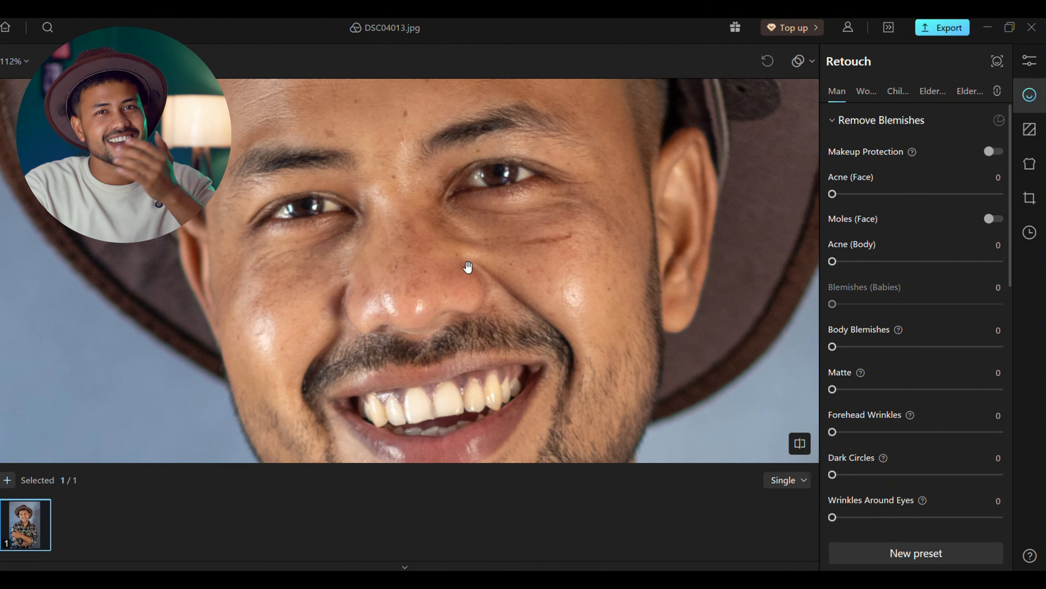
pyautogui.scroll(1, 468, 267)
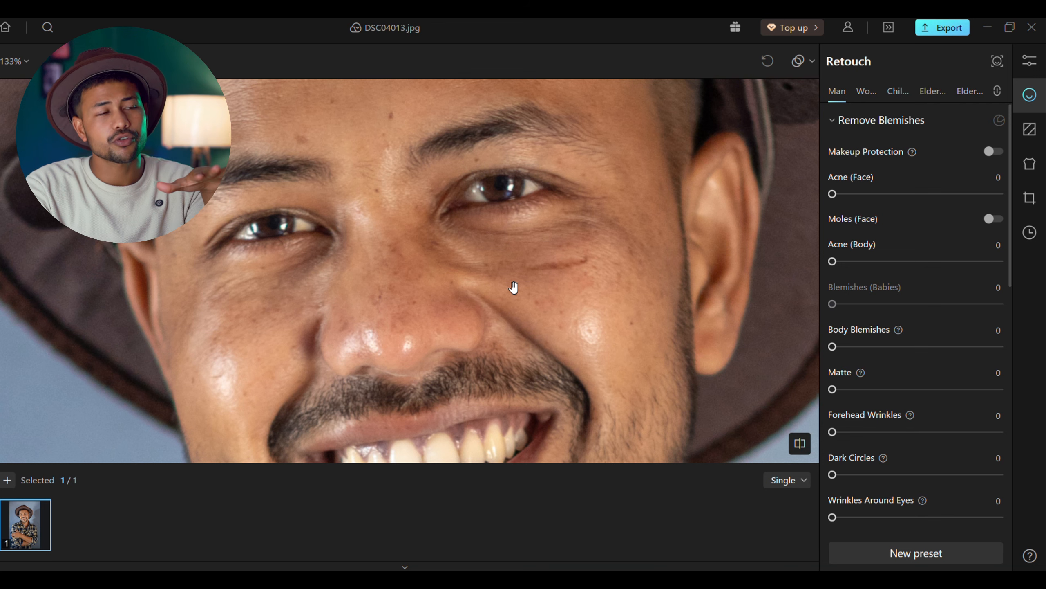
pyautogui.scroll(-2, 514, 282)
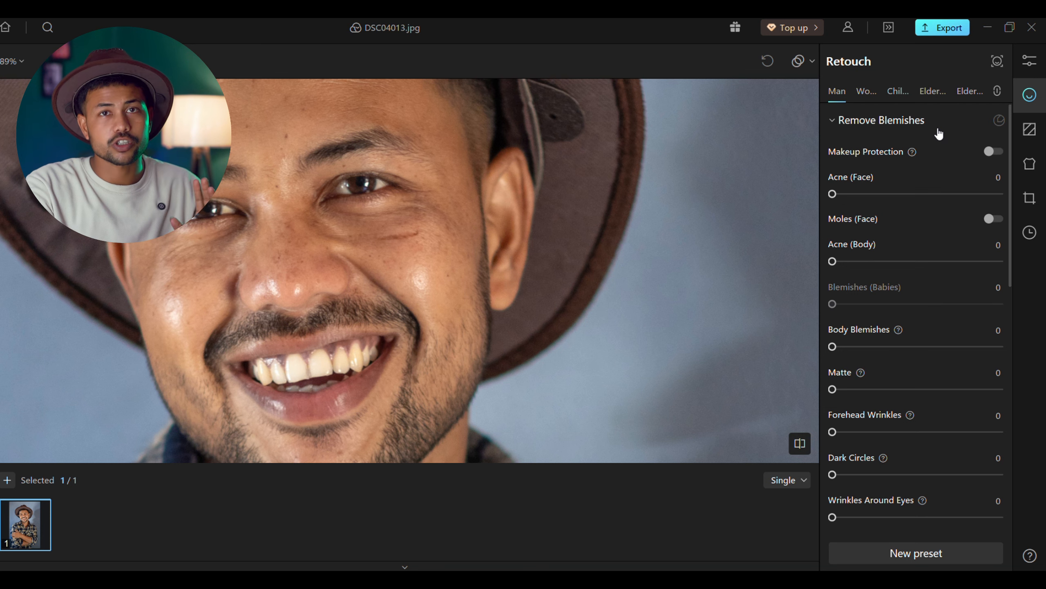
pyautogui.moveTo(565, 267); pyautogui.dragTo(625, 245)
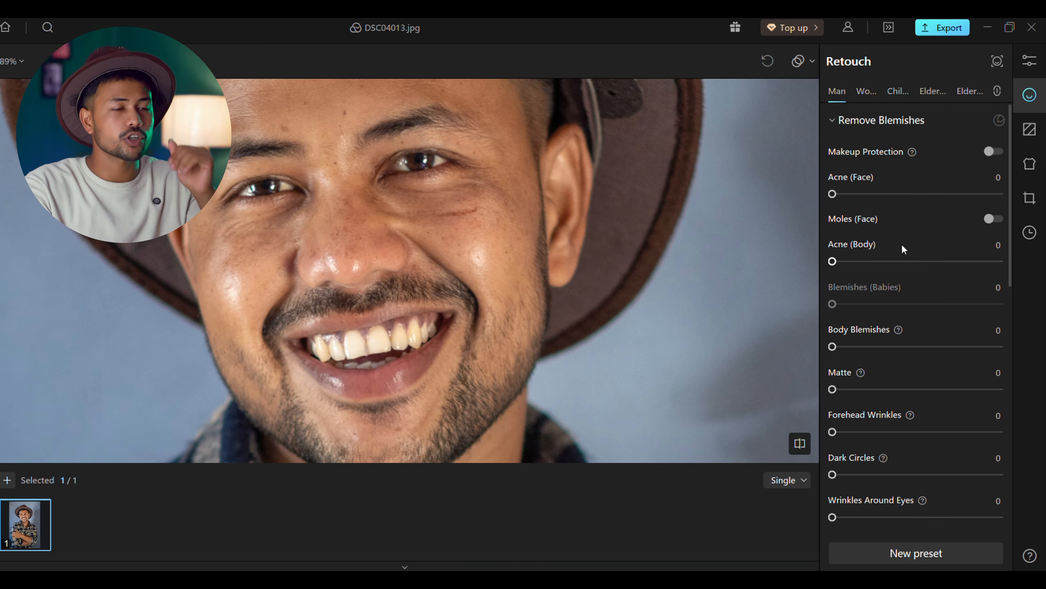
pyautogui.scroll(-3, 596, 232)
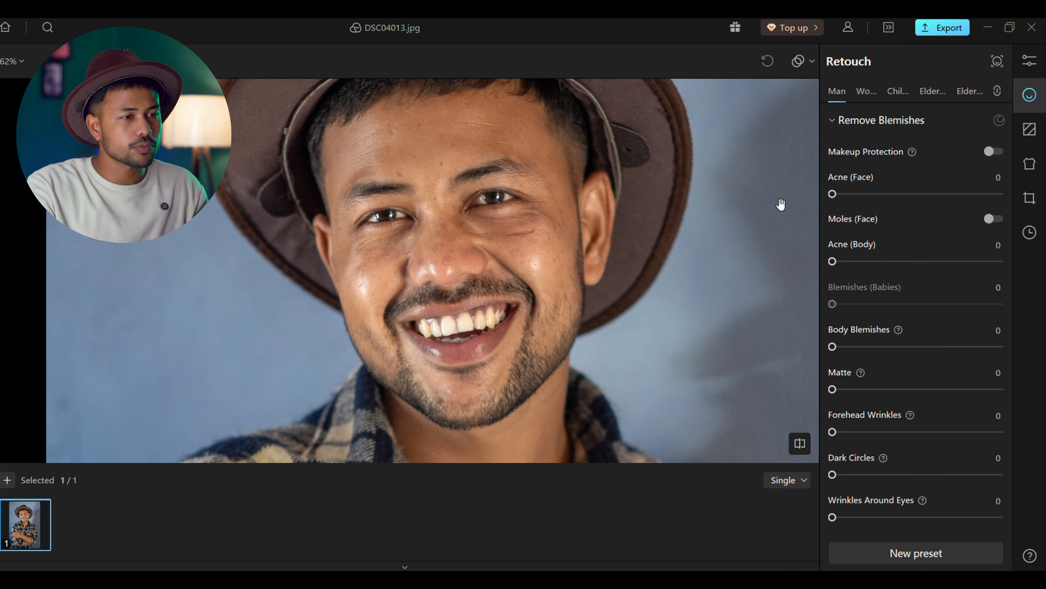
pyautogui.moveTo(665, 214); pyautogui.dragTo(654, 201)
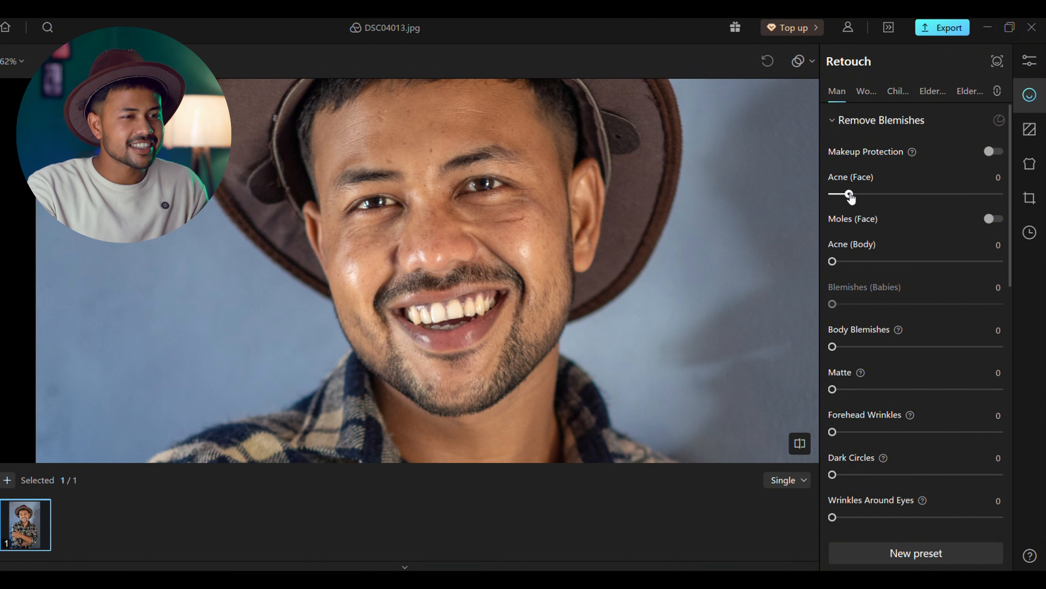
pyautogui.moveTo(849, 197); pyautogui.dragTo(993, 256)
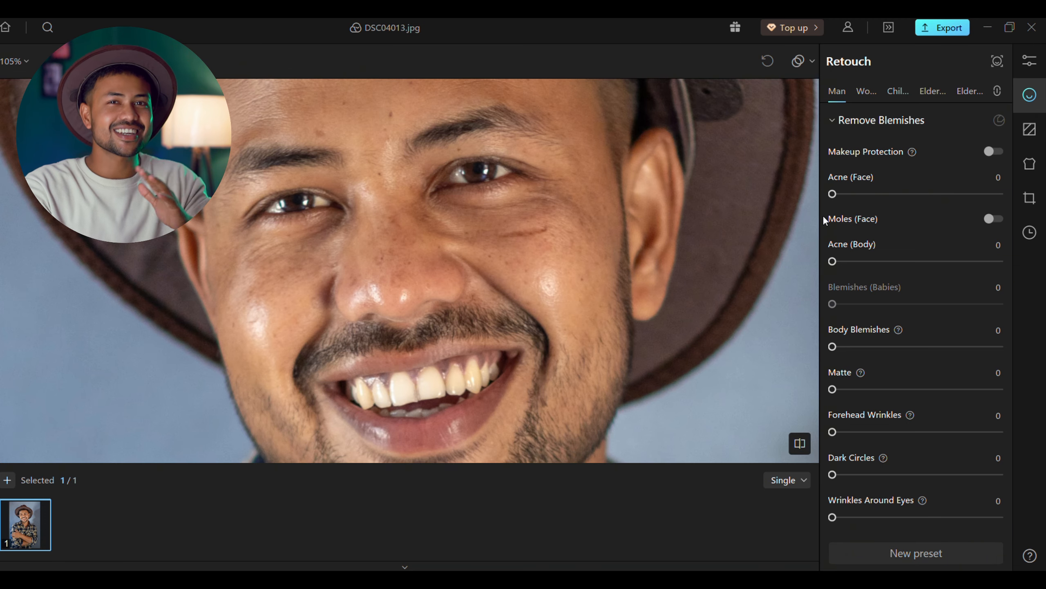
pyautogui.moveTo(843, 201); pyautogui.dragTo(994, 325)
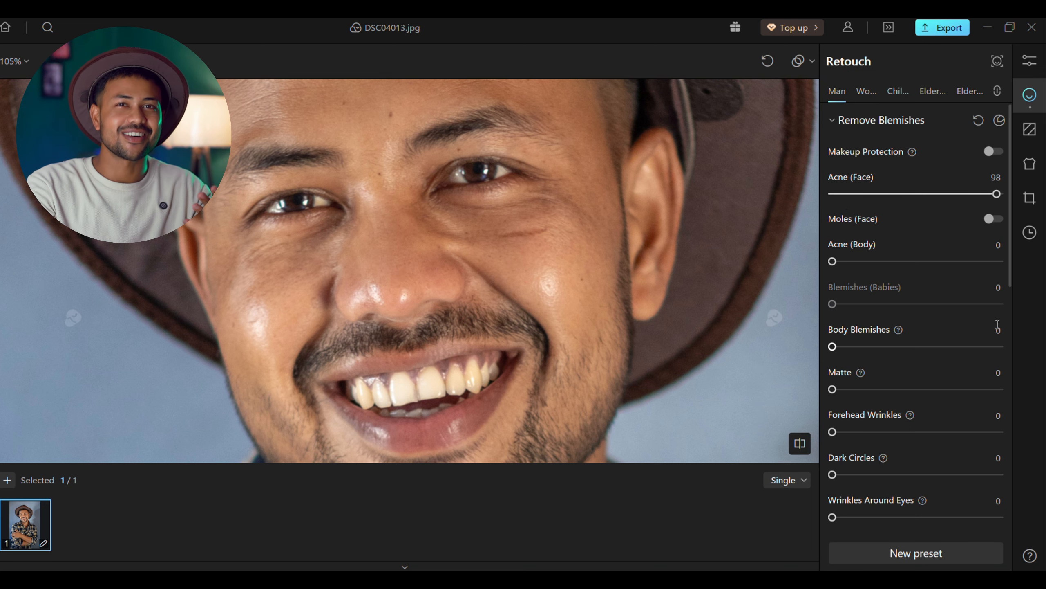
# Step: Switch Makeup Protection on and back off under Remove Blemishes
pyautogui.scroll(-3, 591, 283)
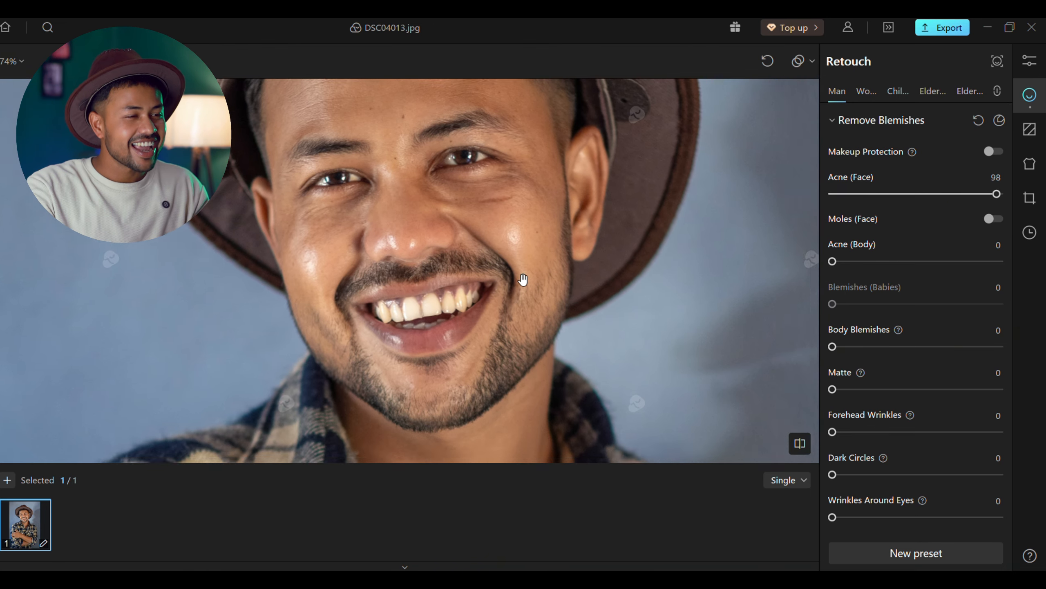
pyautogui.moveTo(522, 279); pyautogui.dragTo(553, 303)
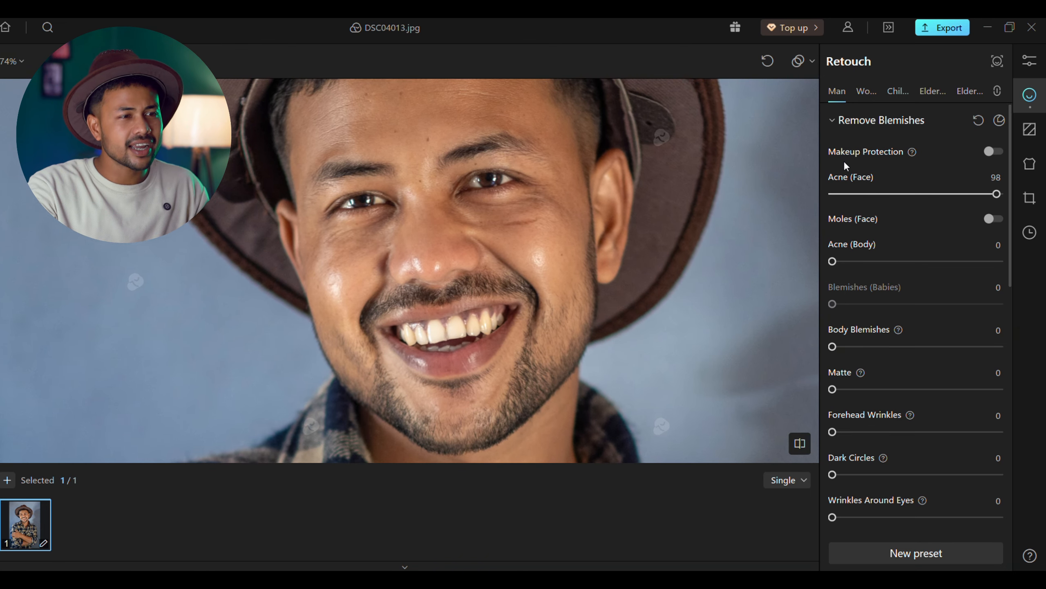
pyautogui.click(996, 152)
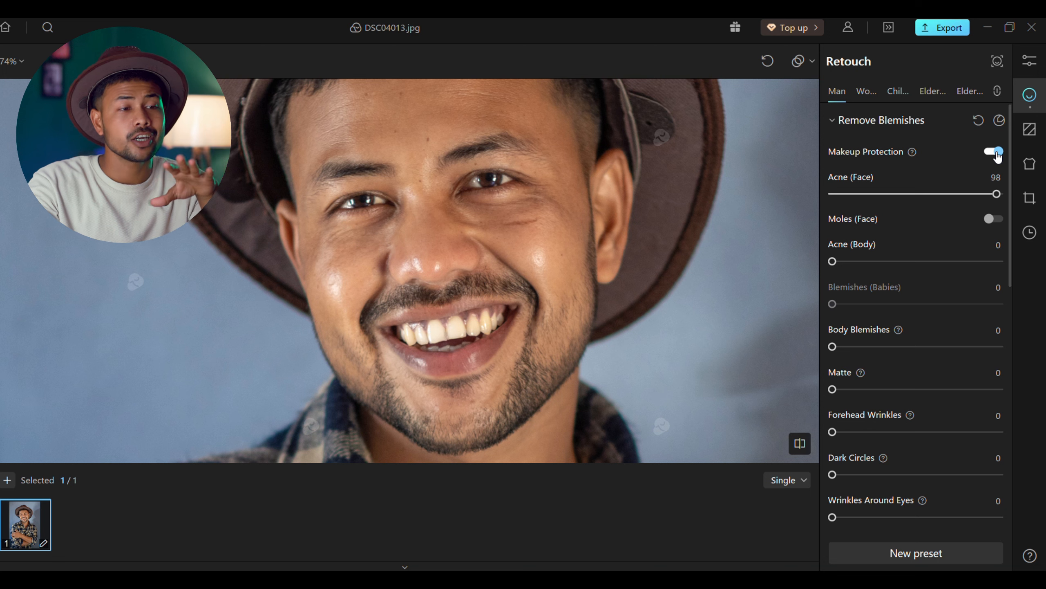
pyautogui.click(997, 152)
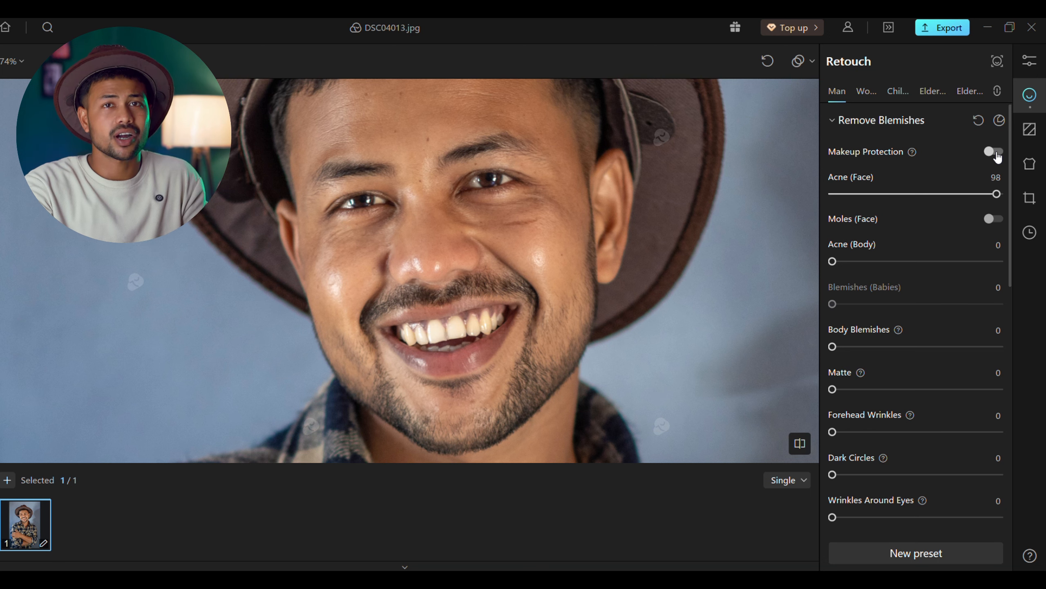
# Step: Turn on mole removal for the face and set body acne removal to 90
pyautogui.scroll(3, 527, 247)
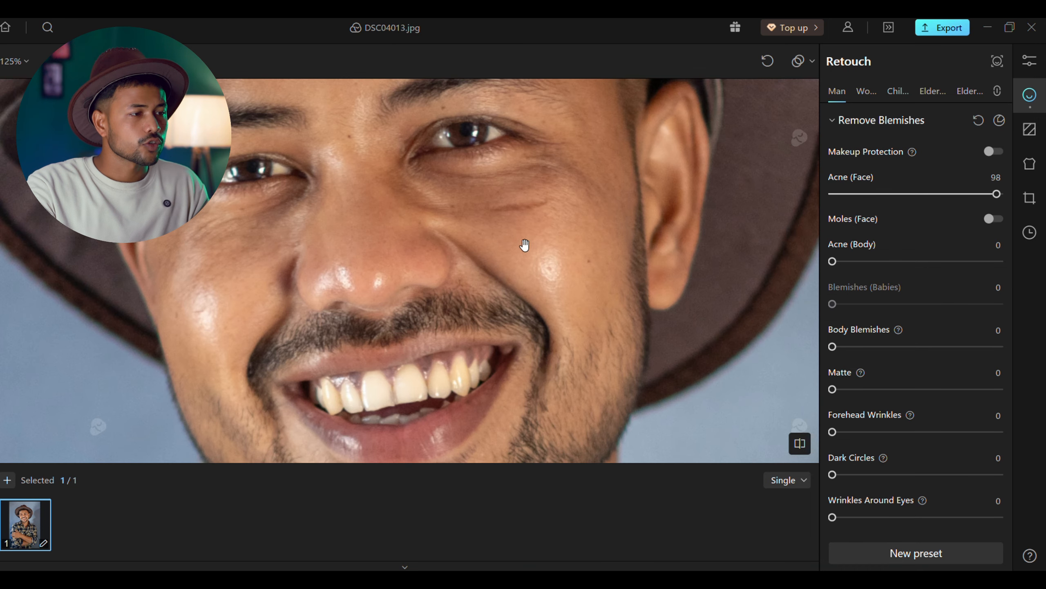
pyautogui.scroll(-2, 437, 248)
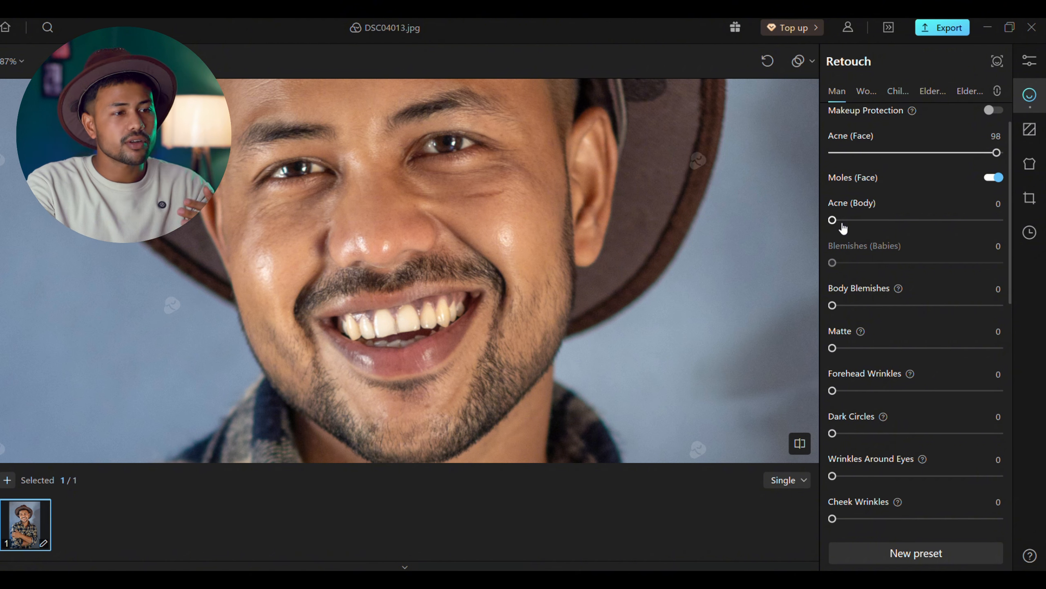
pyautogui.scroll(-3, 444, 292)
pyautogui.moveTo(443, 291); pyautogui.dragTo(410, 151)
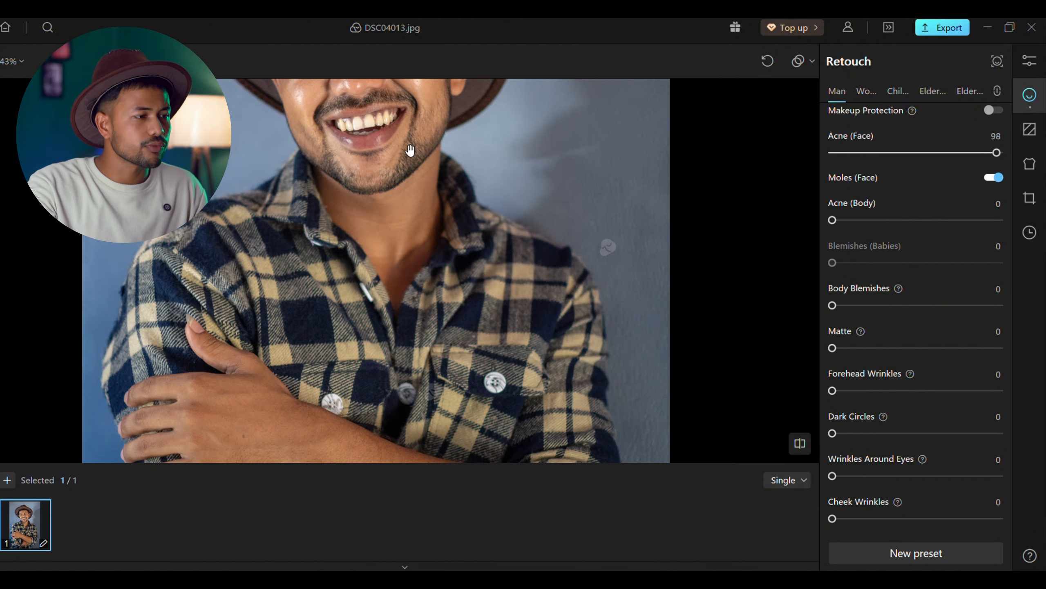
pyautogui.scroll(1, 402, 286)
pyautogui.moveTo(402, 285); pyautogui.dragTo(434, 196)
pyautogui.scroll(-2, 403, 154)
pyautogui.moveTo(832, 220)
pyautogui.mouseDown()
pyautogui.moveTo(942, 246)
pyautogui.moveTo(983, 280)
pyautogui.mouseUp()
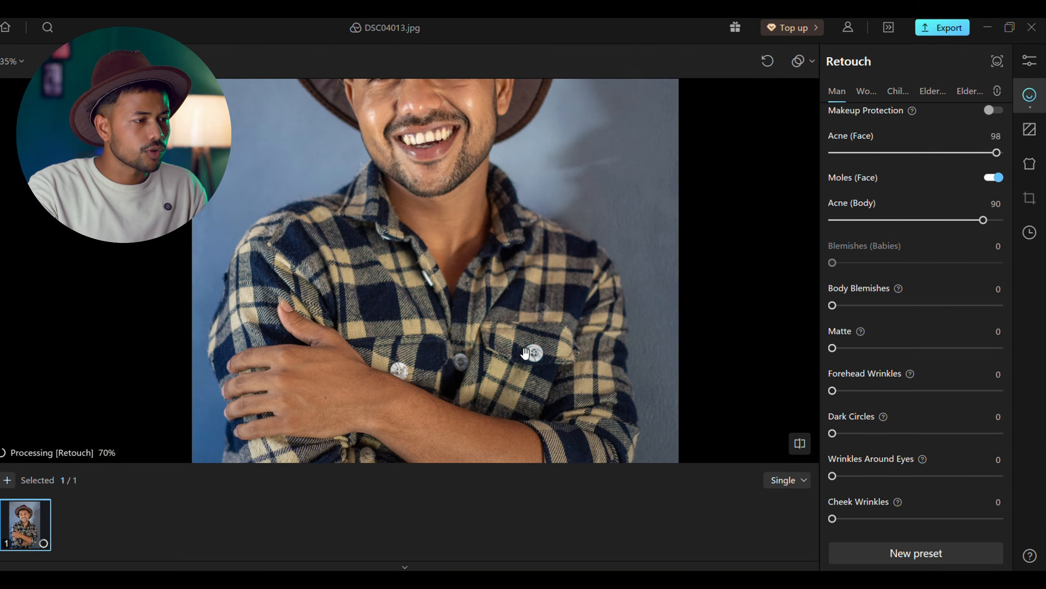
# Step: Set Body Blemishes to 89, checking the effect on the neck, hand and forearm
pyautogui.scroll(2, 455, 234)
pyautogui.moveTo(456, 234)
pyautogui.mouseDown()
pyautogui.moveTo(493, 326)
pyautogui.moveTo(499, 265)
pyautogui.mouseUp()
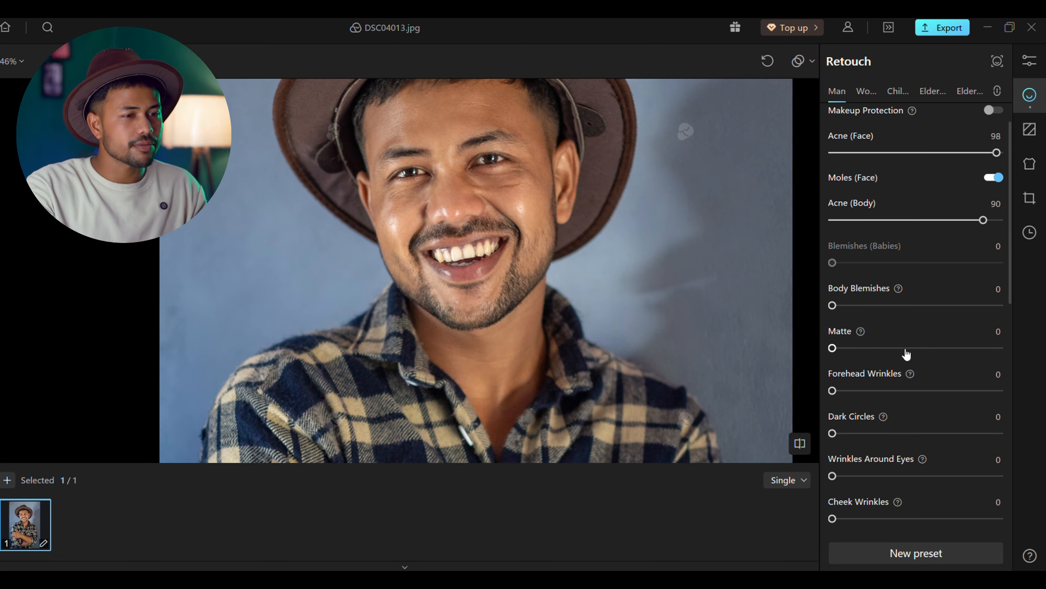
pyautogui.moveTo(832, 305); pyautogui.dragTo(979, 305)
pyautogui.click(991, 305)
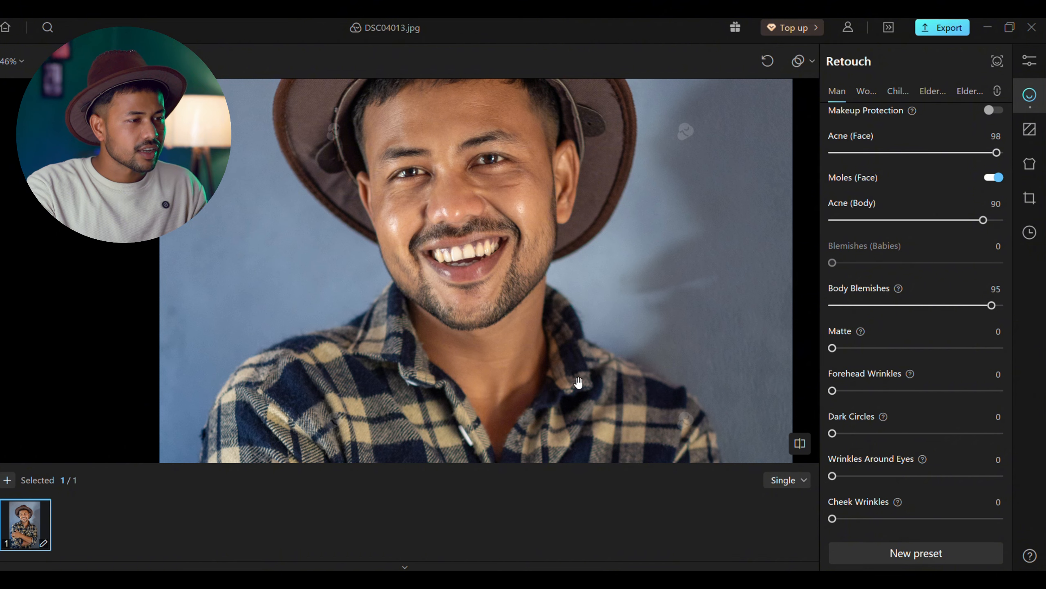
pyautogui.scroll(-2, 539, 389)
pyautogui.scroll(-3, 538, 387)
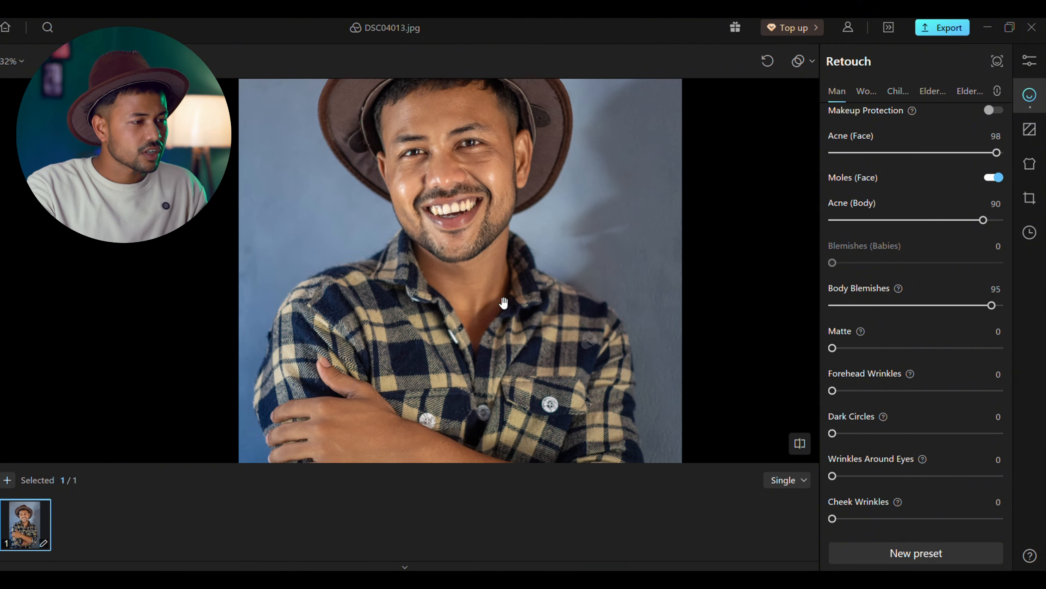
pyautogui.scroll(3, 495, 318)
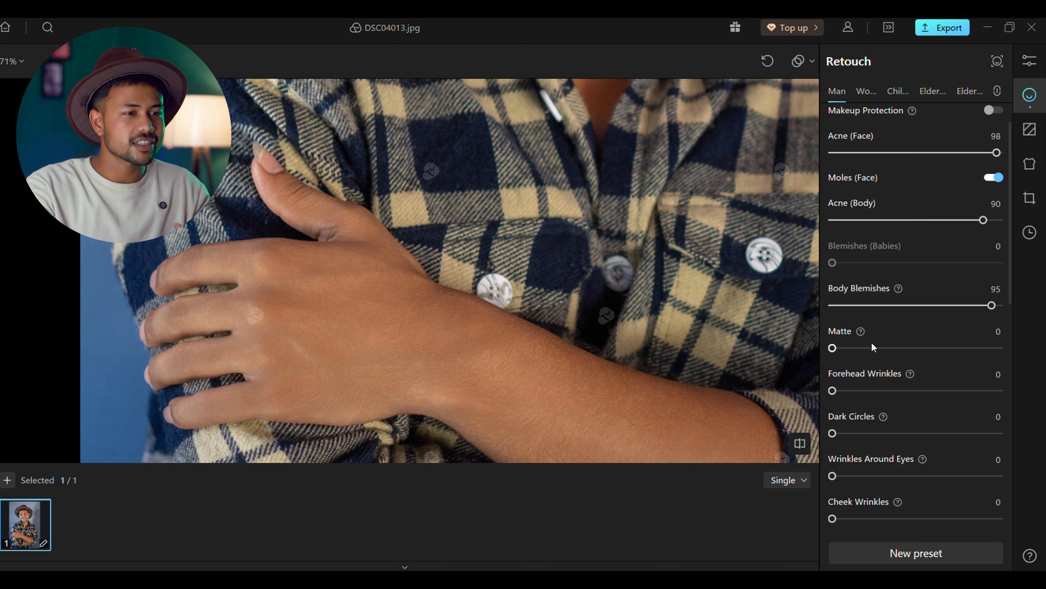
pyautogui.moveTo(529, 322); pyautogui.dragTo(513, 339)
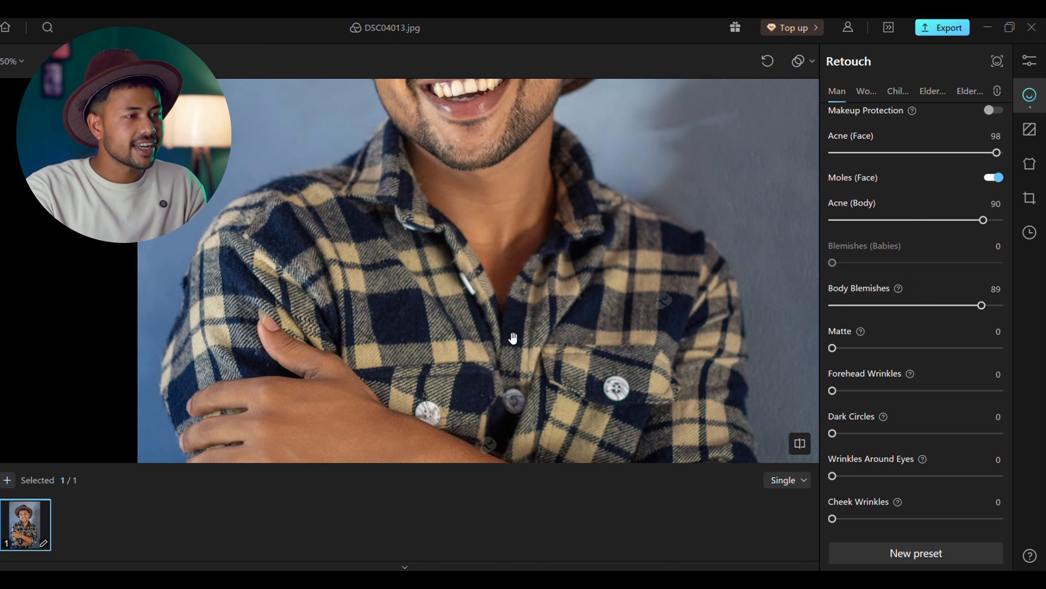
# Step: Reduce the shine on the man's skin by setting Matte to 79
pyautogui.scroll(-3, 513, 338)
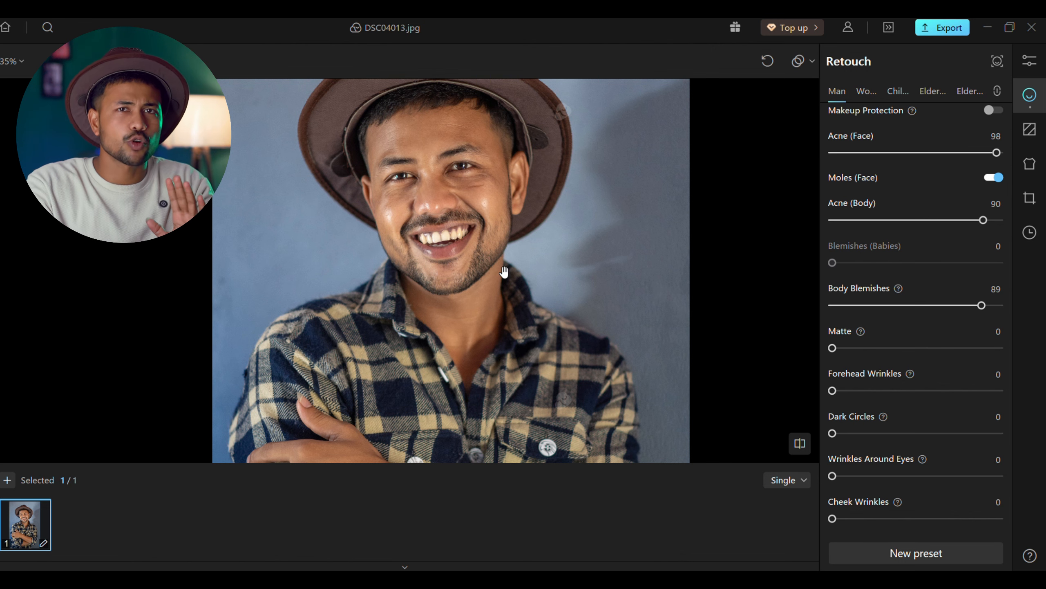
pyautogui.scroll(3, 461, 271)
pyautogui.moveTo(460, 255); pyautogui.dragTo(506, 348)
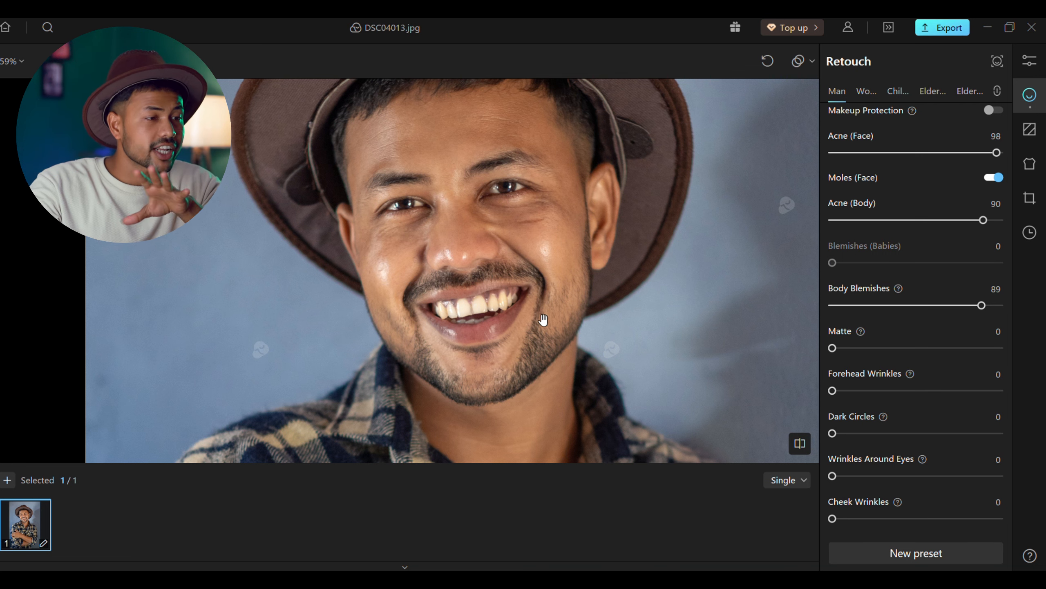
pyautogui.scroll(3, 543, 297)
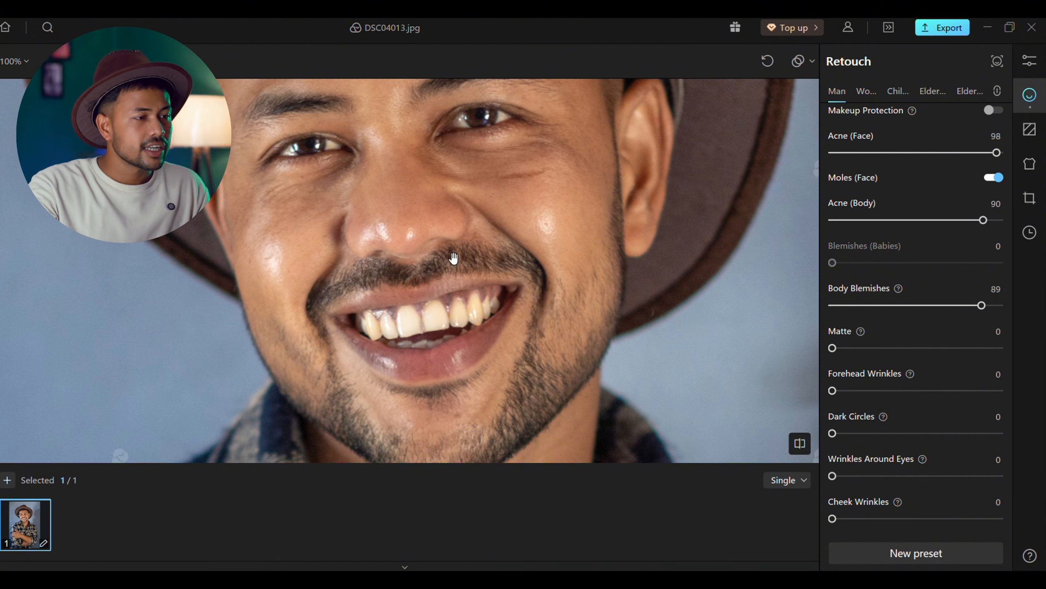
pyautogui.moveTo(455, 260); pyautogui.dragTo(457, 242)
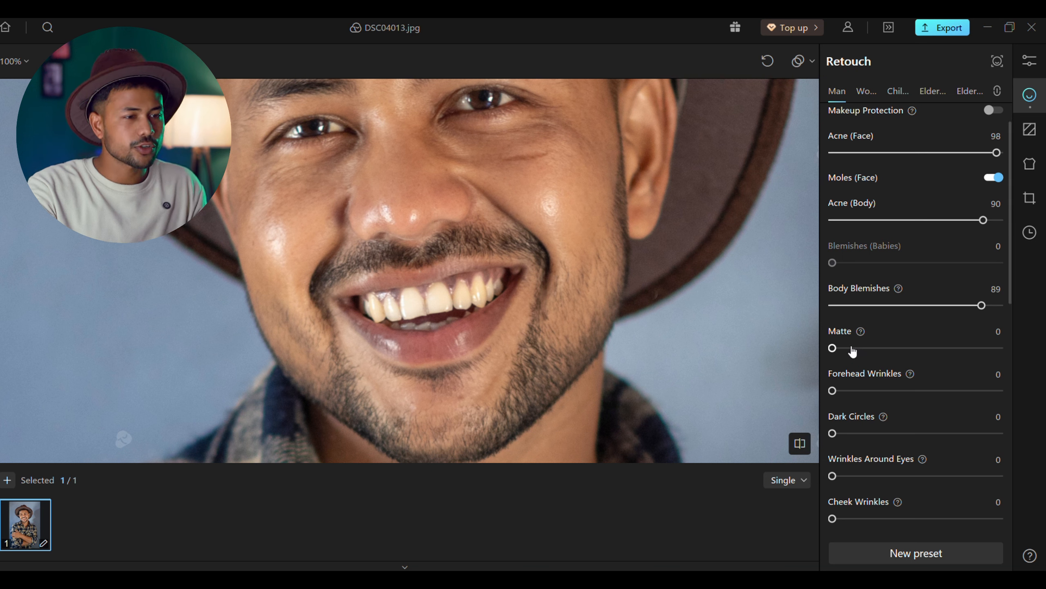
pyautogui.moveTo(833, 348); pyautogui.dragTo(1016, 391)
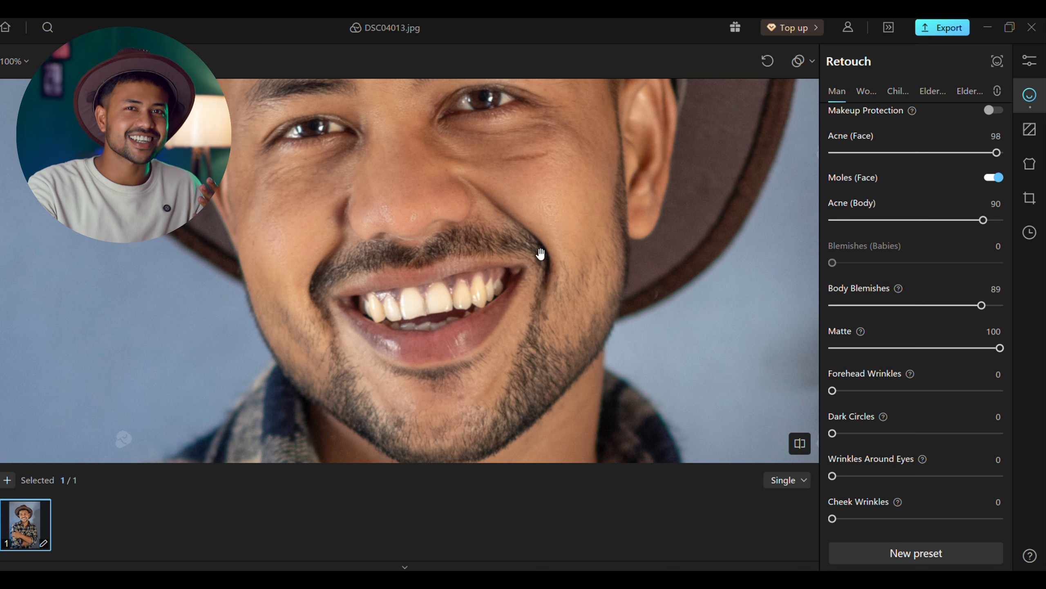
pyautogui.moveTo(989, 348); pyautogui.dragTo(965, 350)
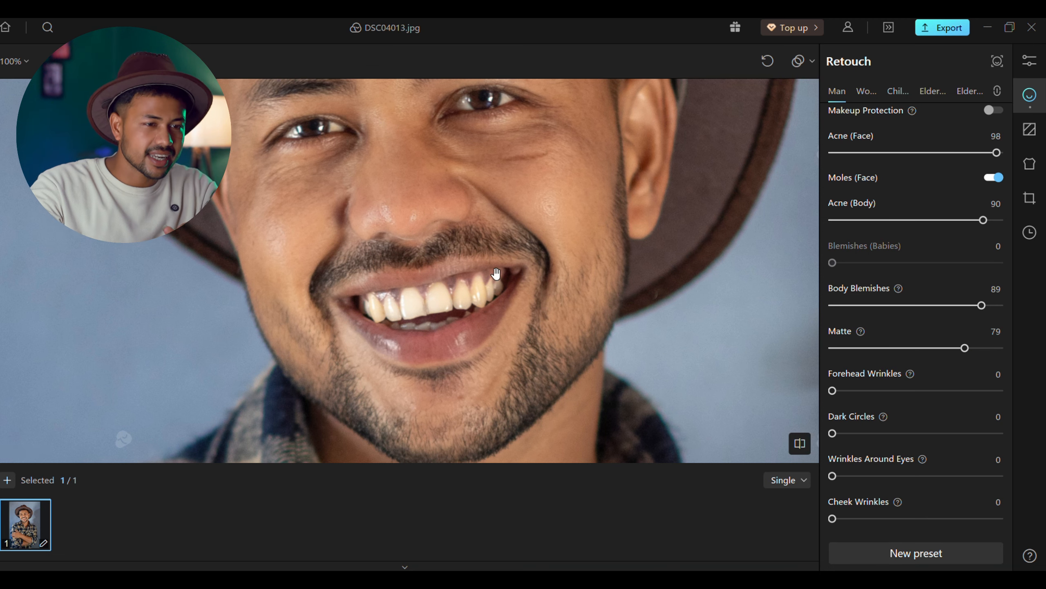
# Step: Smooth the man's forehead by setting Forehead Wrinkles to 87
pyautogui.scroll(-3, 508, 291)
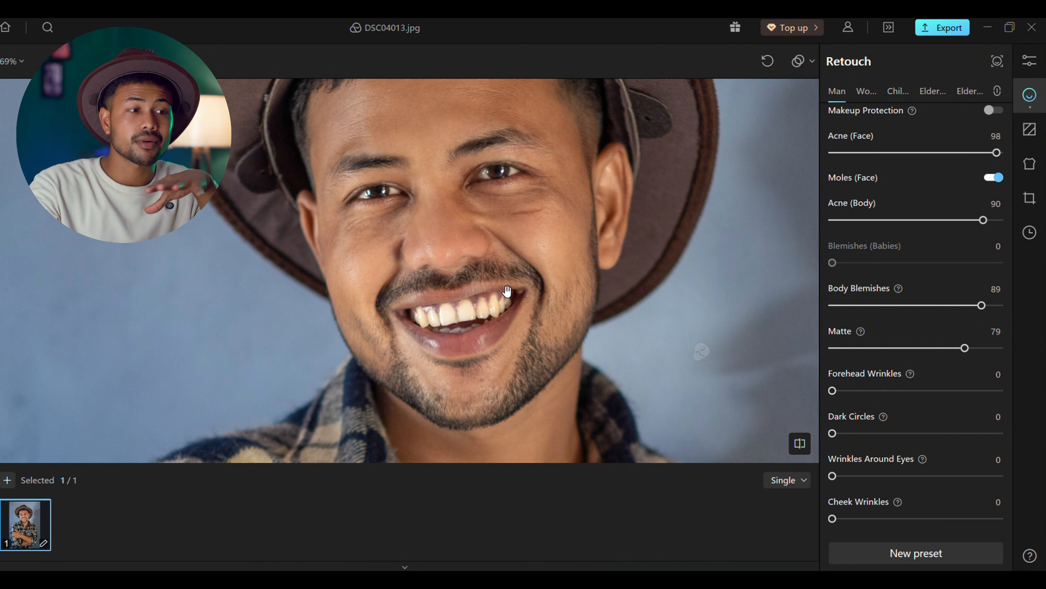
pyautogui.moveTo(439, 173); pyautogui.dragTo(441, 208)
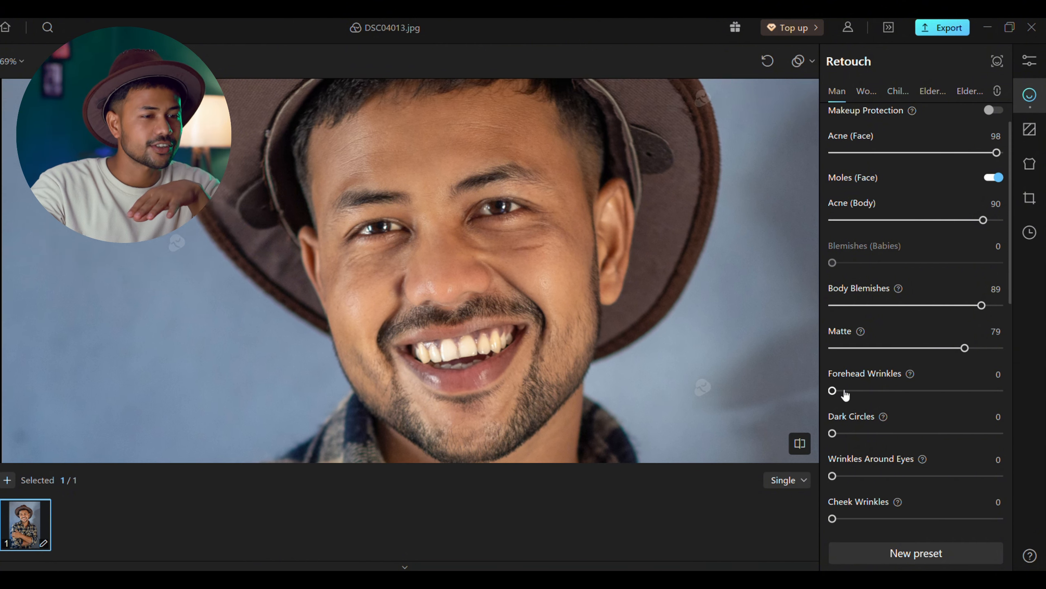
pyautogui.moveTo(852, 395); pyautogui.dragTo(962, 391)
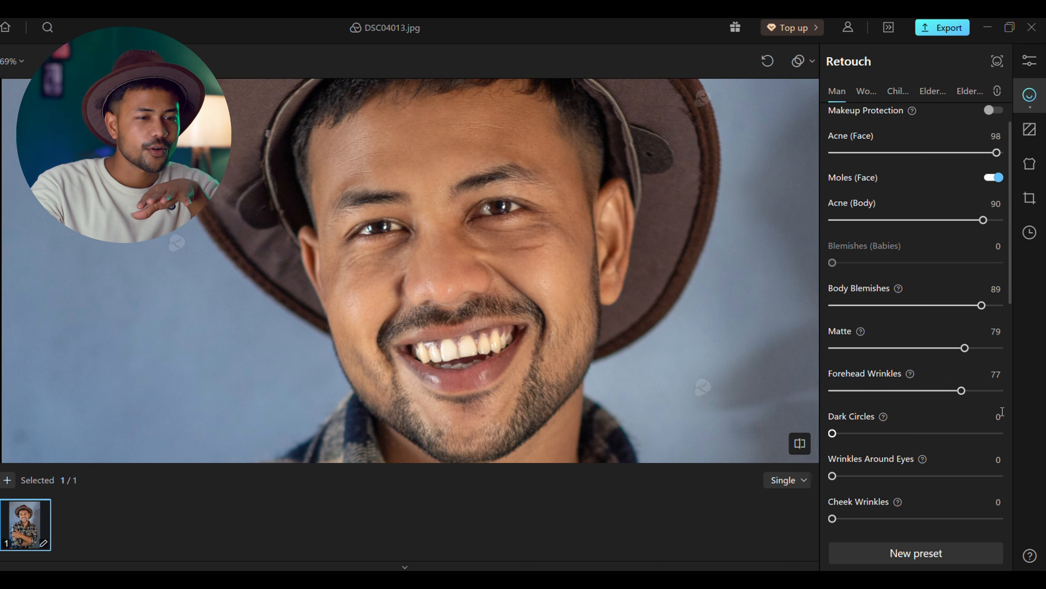
pyautogui.moveTo(961, 390); pyautogui.dragTo(980, 394)
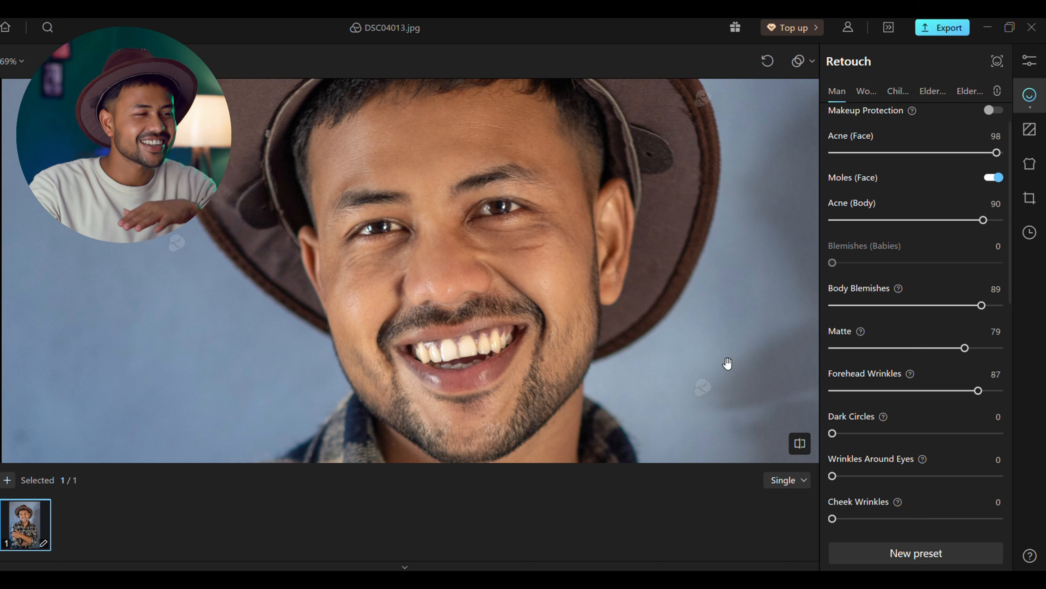
pyautogui.moveTo(559, 346); pyautogui.dragTo(558, 316)
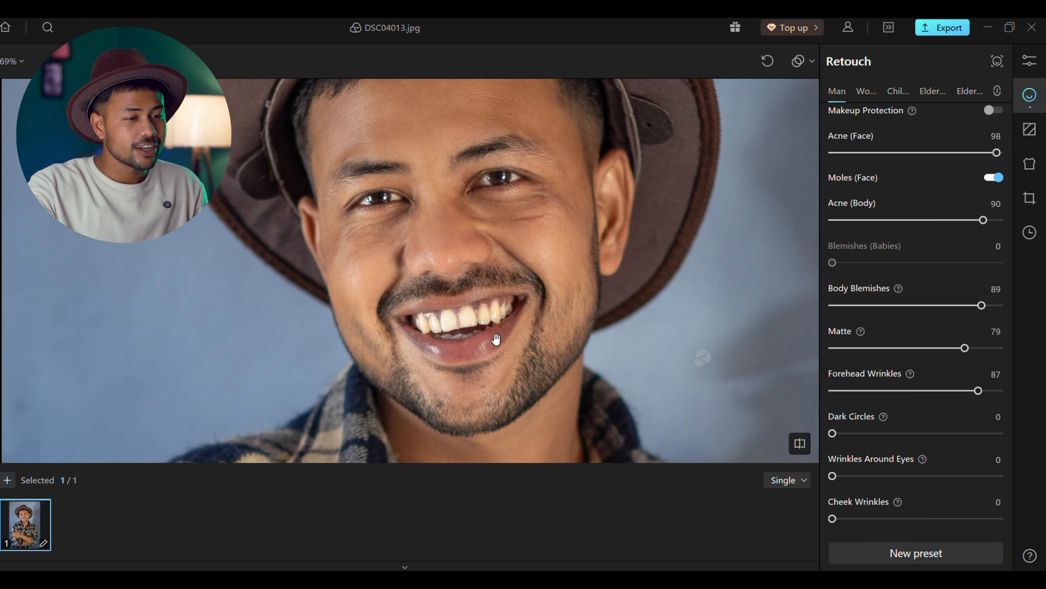
pyautogui.scroll(3, 470, 297)
pyautogui.scroll(-2, 467, 325)
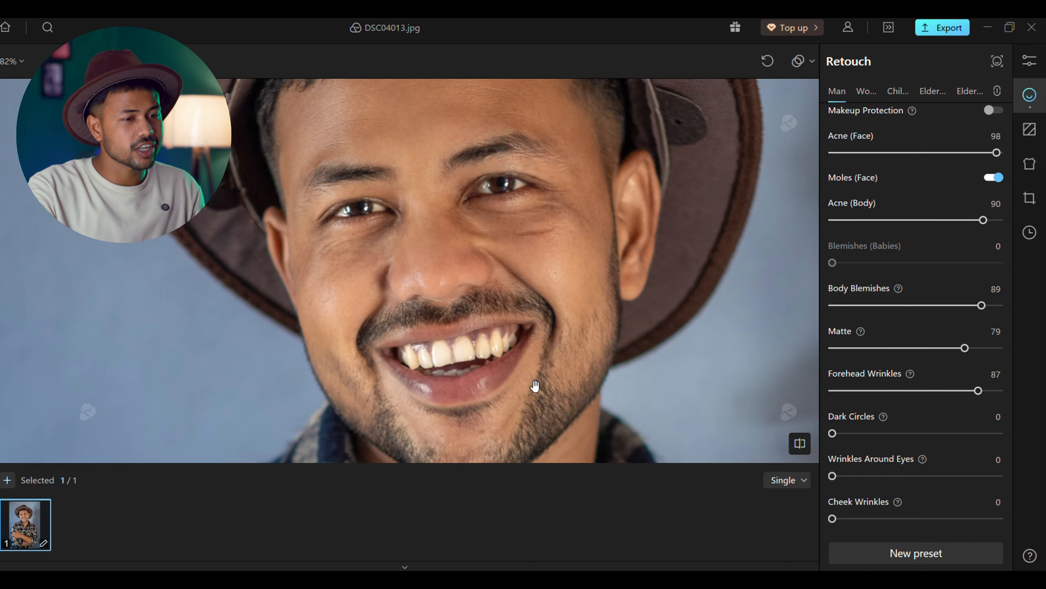
# Step: Reduce the dark circles under the man's eyes by setting Dark Circles to 84
pyautogui.moveTo(833, 433); pyautogui.dragTo(997, 433)
pyautogui.moveTo(997, 509); pyautogui.dragTo(975, 496)
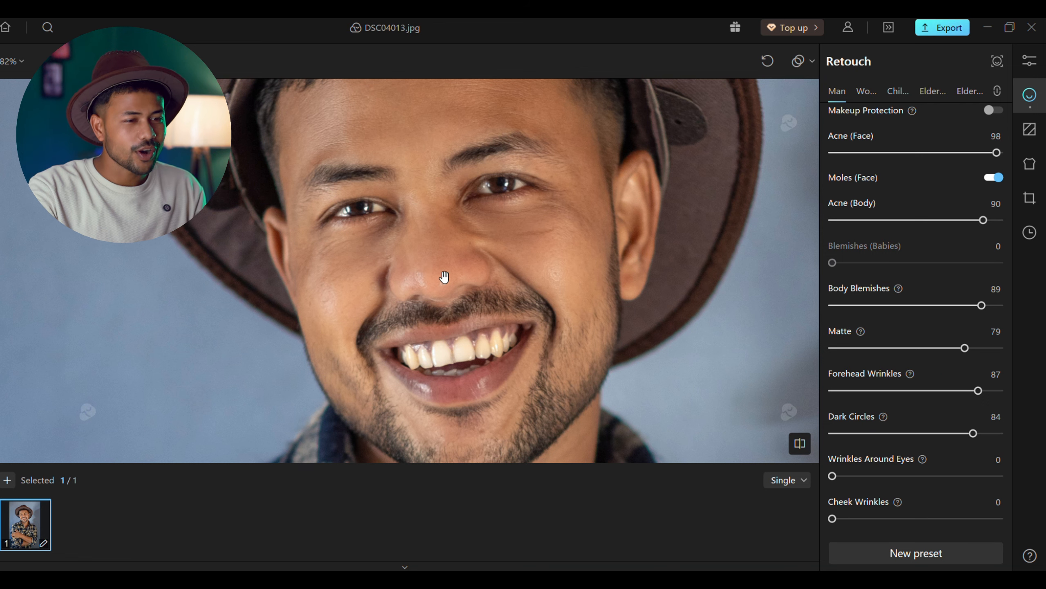
pyautogui.moveTo(450, 297); pyautogui.dragTo(439, 284)
# Step: Smooth the lines near the man's eyes by setting Wrinkles Around Eyes to 94, checking the eye area up close
pyautogui.scroll(-2, 902, 445)
pyautogui.scroll(-1, 903, 443)
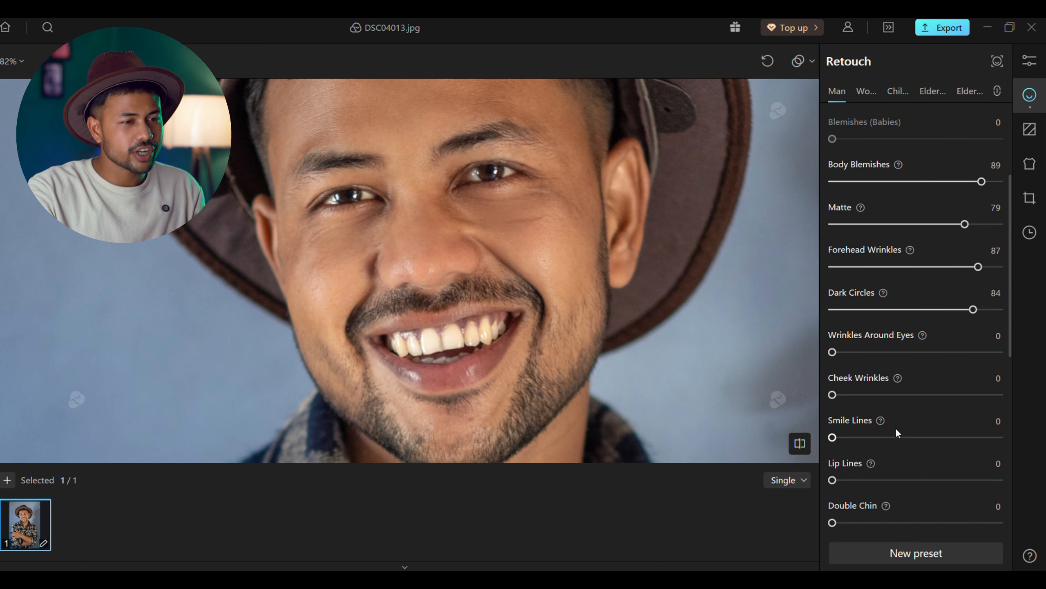
pyautogui.moveTo(555, 325); pyautogui.dragTo(557, 337)
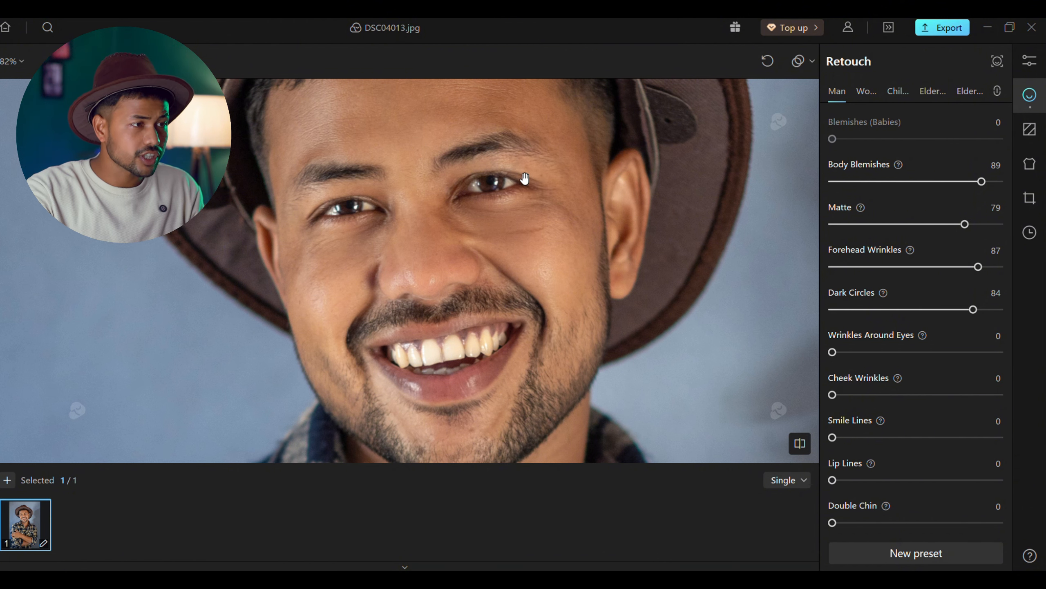
pyautogui.scroll(2, 510, 166)
pyautogui.scroll(3, 509, 166)
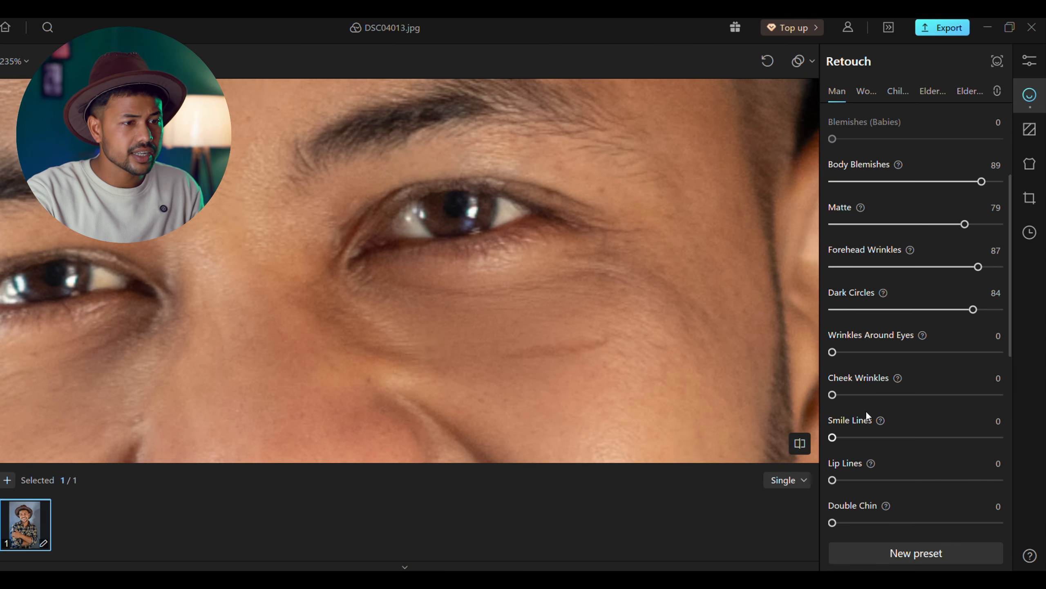
pyautogui.moveTo(832, 395)
pyautogui.mouseDown()
pyautogui.moveTo(969, 421)
pyautogui.moveTo(846, 402)
pyautogui.moveTo(828, 388)
pyautogui.moveTo(833, 353)
pyautogui.moveTo(991, 401)
pyautogui.mouseUp()
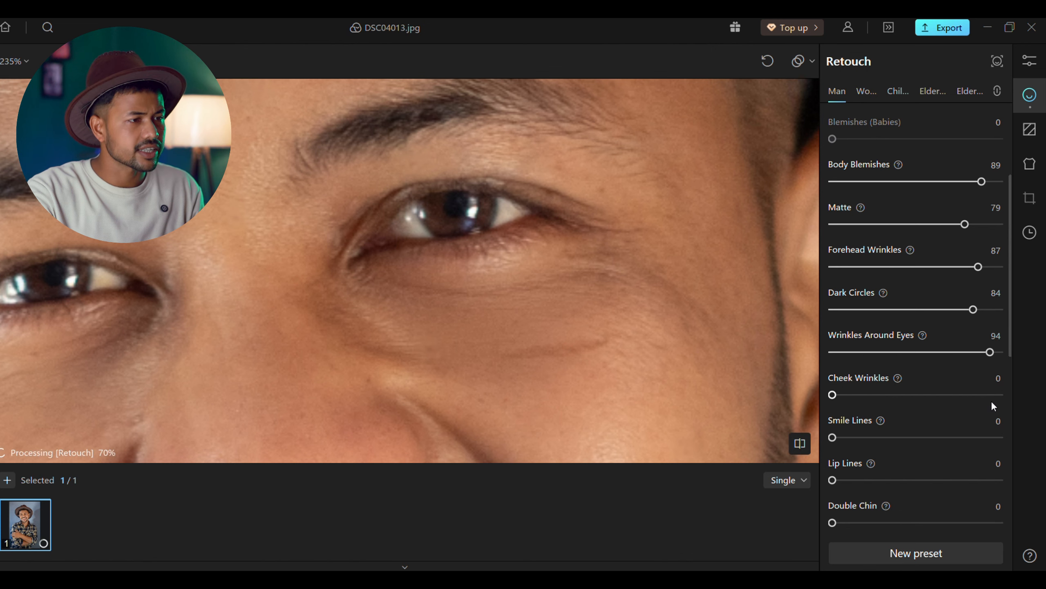
pyautogui.scroll(-3, 561, 268)
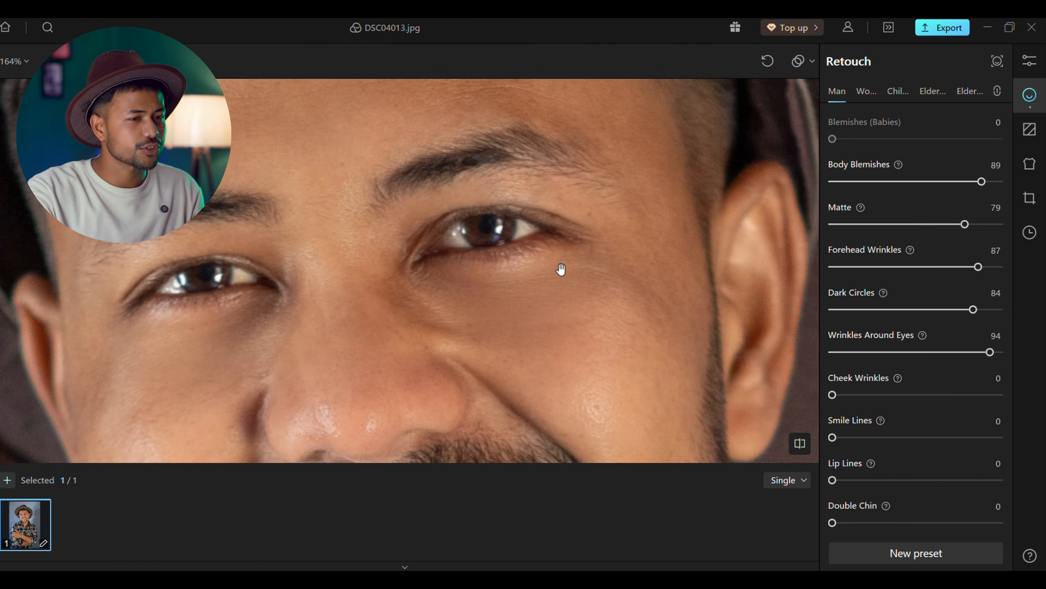
pyautogui.scroll(-5, 498, 327)
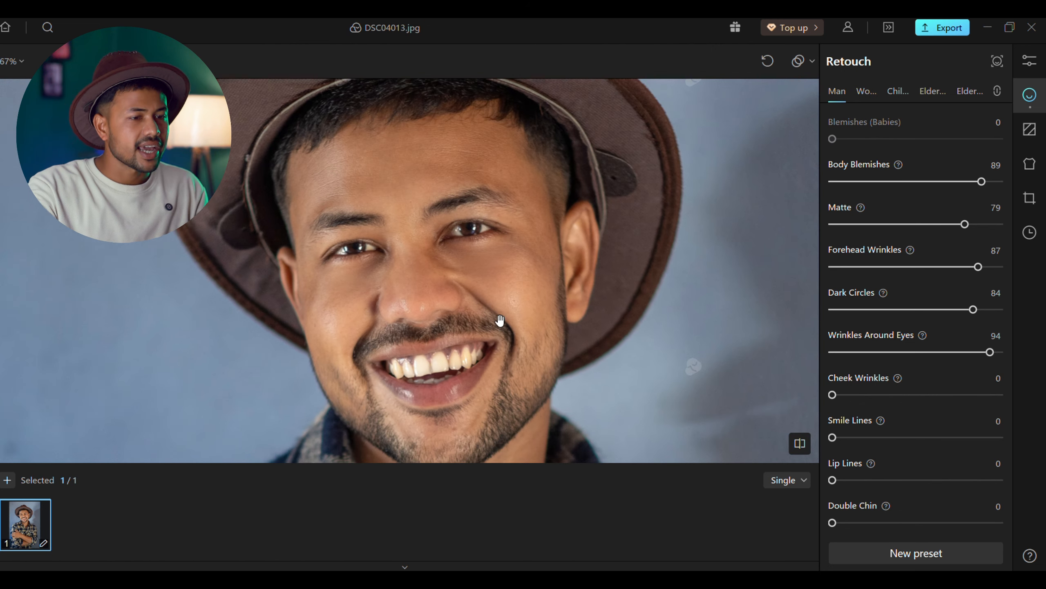
# Step: Compare the cheeks with and without smoothing, and set Cheek Wrinkles to 59
pyautogui.moveTo(408, 365); pyautogui.dragTo(394, 338)
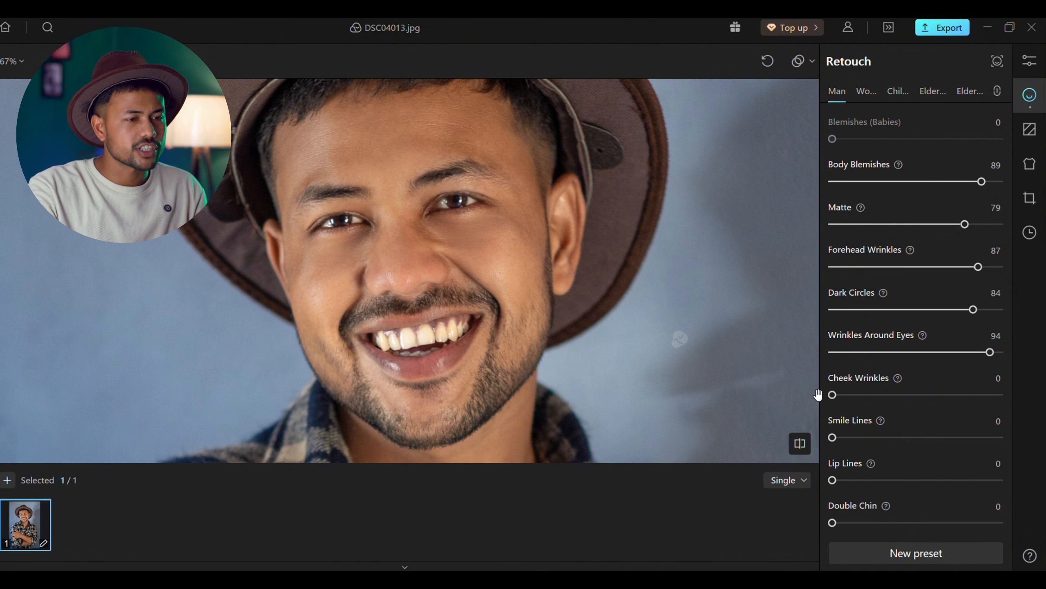
pyautogui.moveTo(857, 397); pyautogui.dragTo(972, 469)
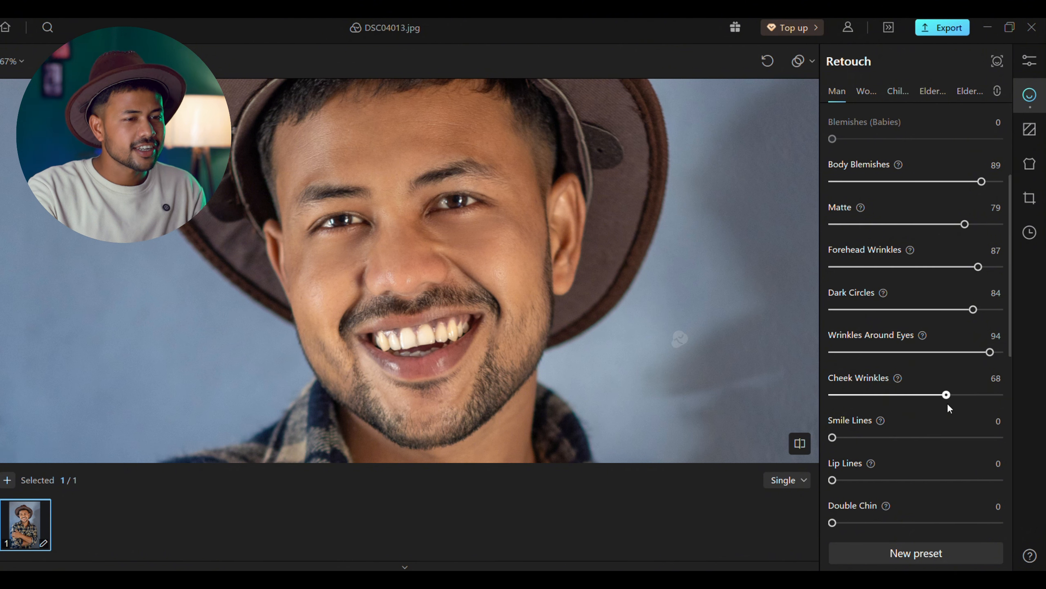
pyautogui.moveTo(948, 408); pyautogui.dragTo(943, 406)
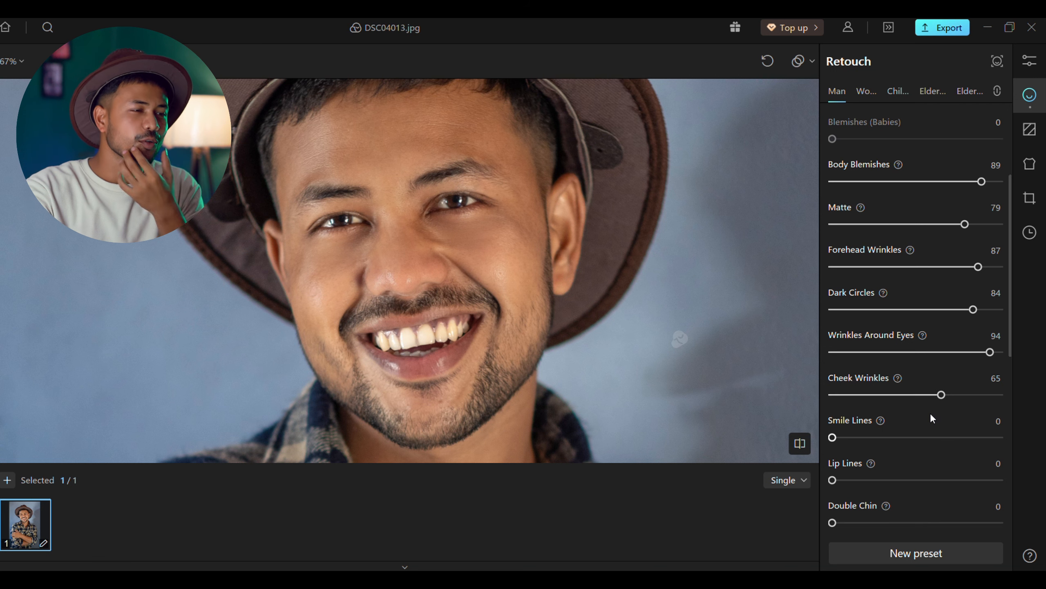
pyautogui.scroll(3, 531, 392)
pyautogui.moveTo(941, 396); pyautogui.dragTo(826, 428)
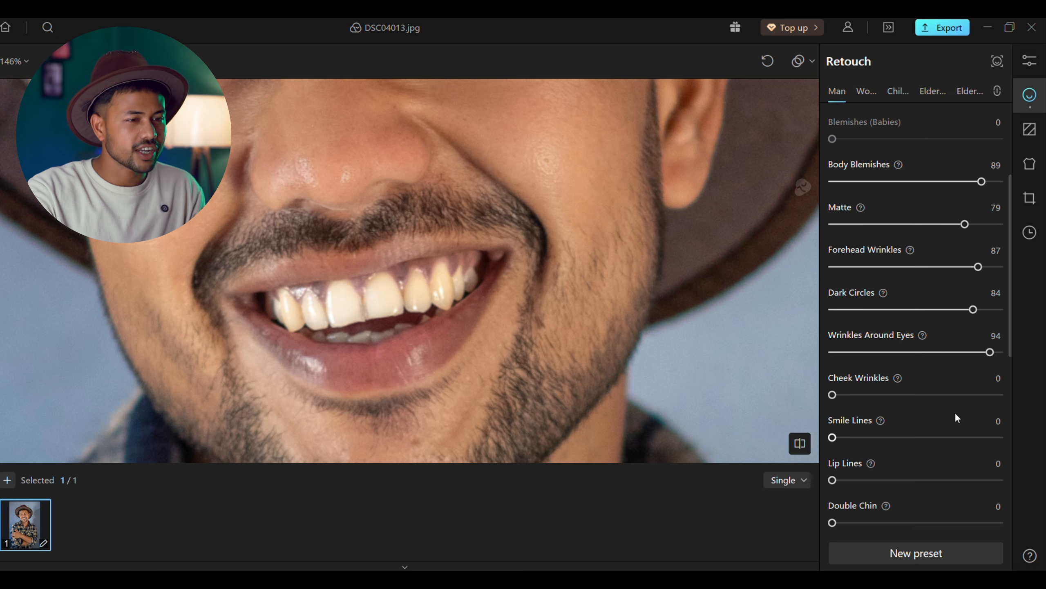
pyautogui.moveTo(886, 403); pyautogui.dragTo(932, 410)
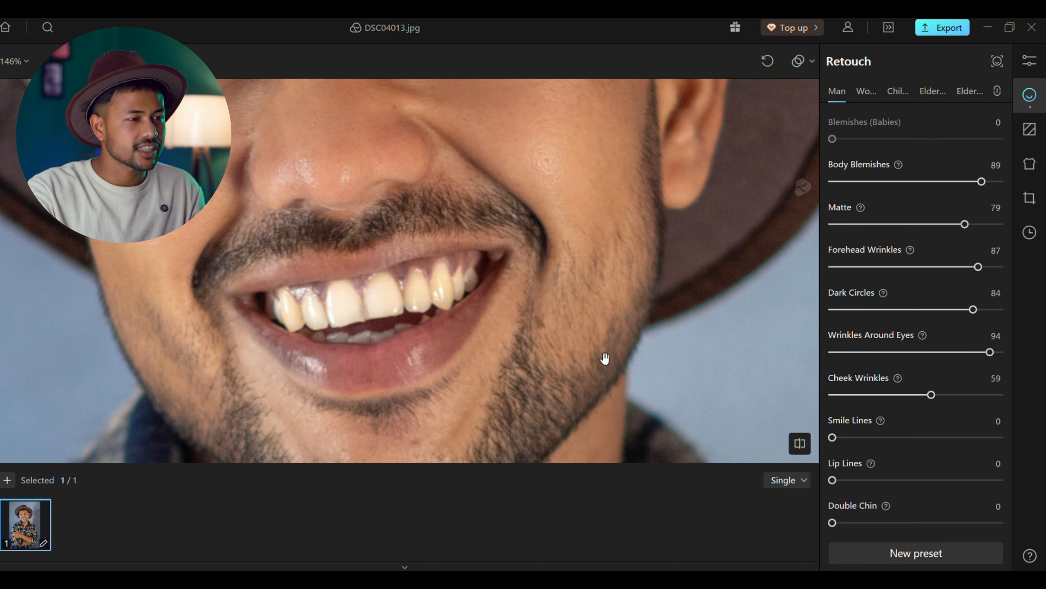
pyautogui.scroll(-3, 603, 357)
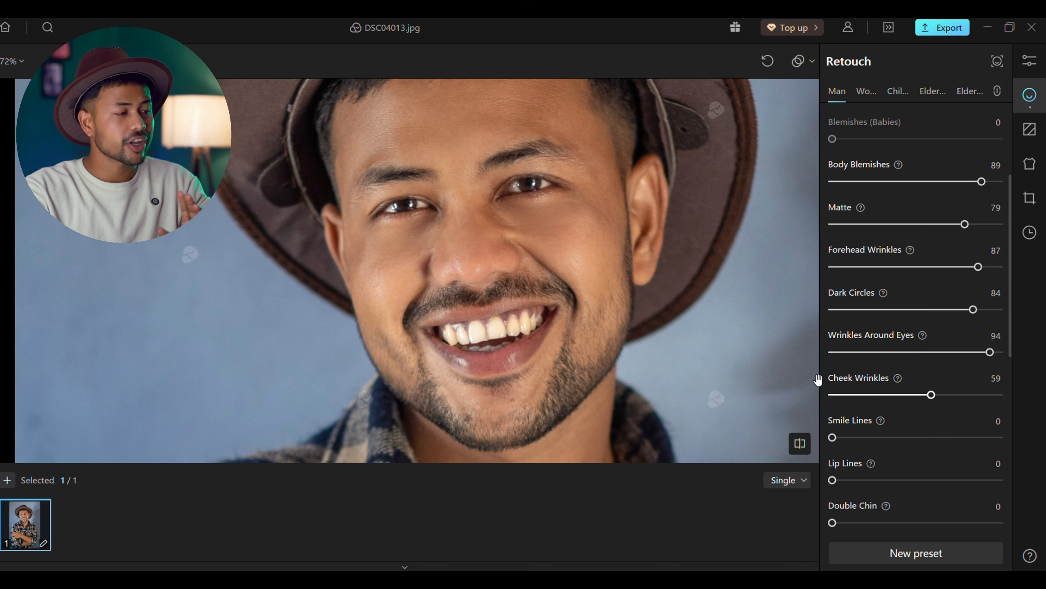
pyautogui.scroll(-2, 656, 387)
pyautogui.scroll(3, 643, 383)
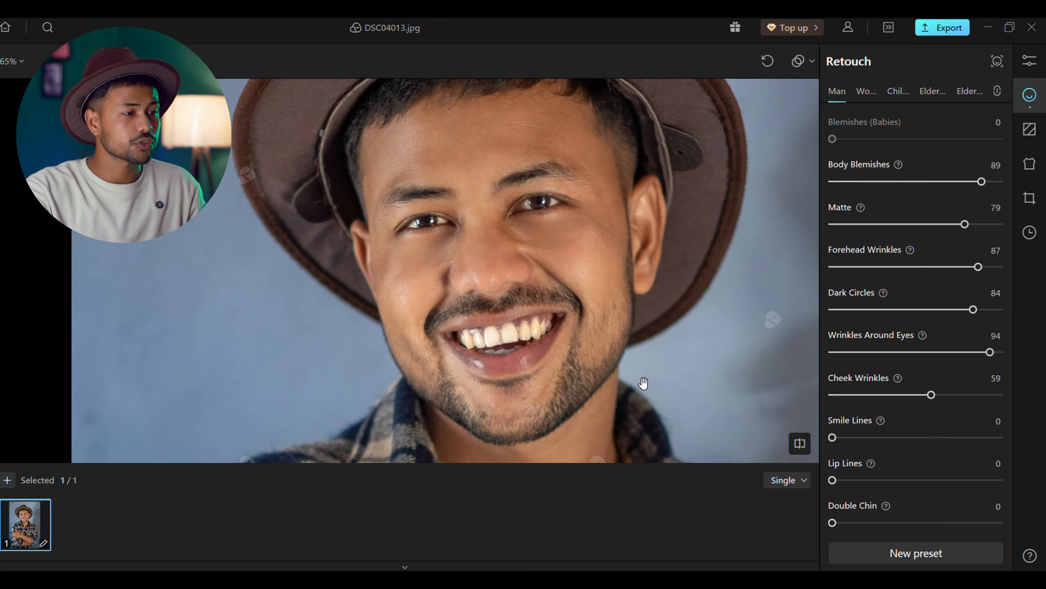
pyautogui.moveTo(645, 381); pyautogui.dragTo(593, 288)
pyautogui.scroll(-2, 593, 289)
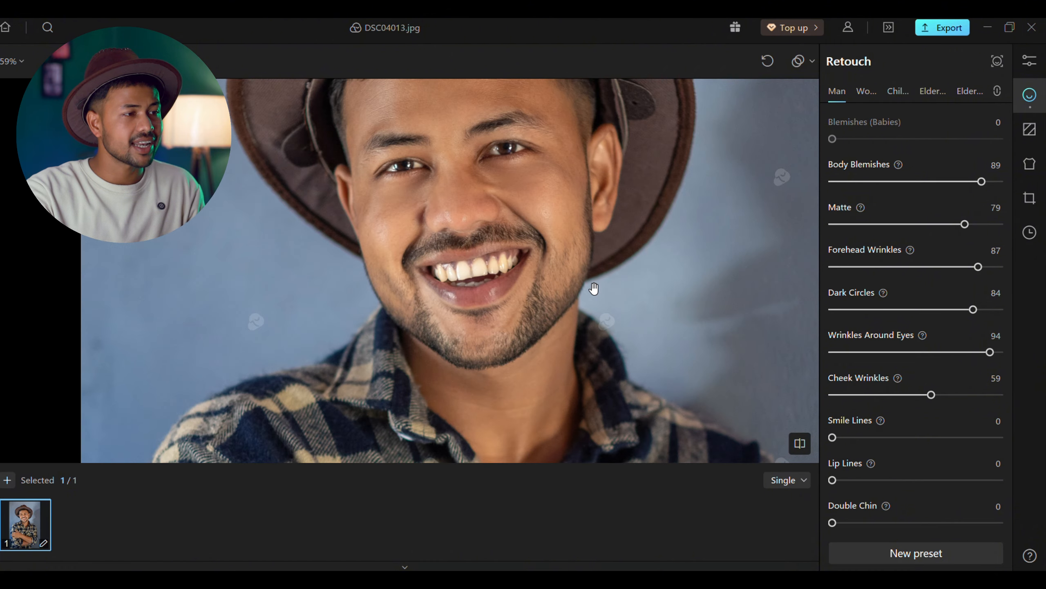
# Step: Soften the man's smile lines by setting Smile Lines to 51, and check the whole face
pyautogui.scroll(3, 603, 379)
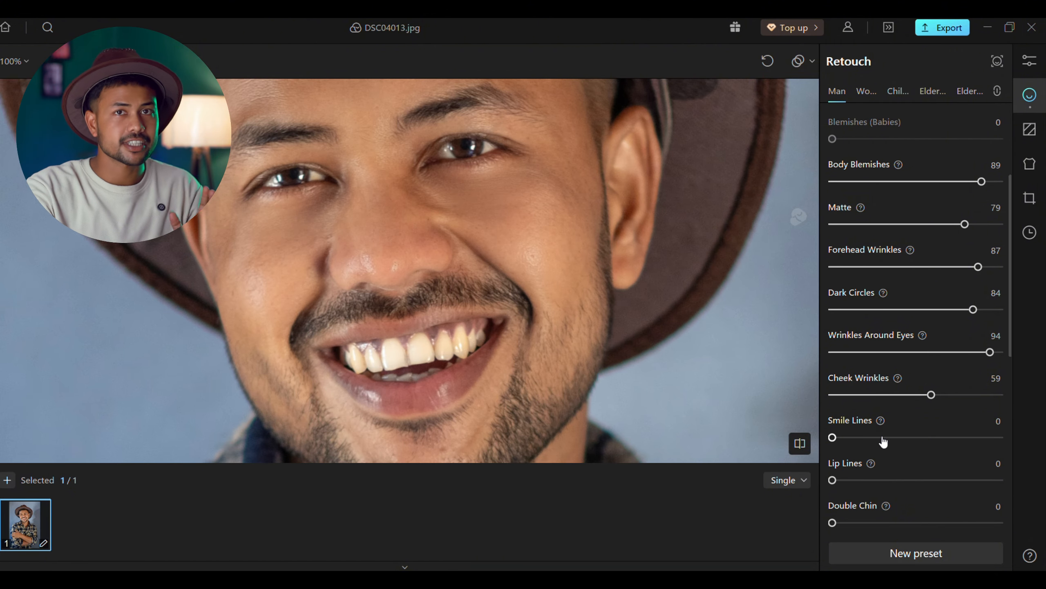
pyautogui.click(882, 438)
pyautogui.moveTo(882, 438); pyautogui.dragTo(920, 446)
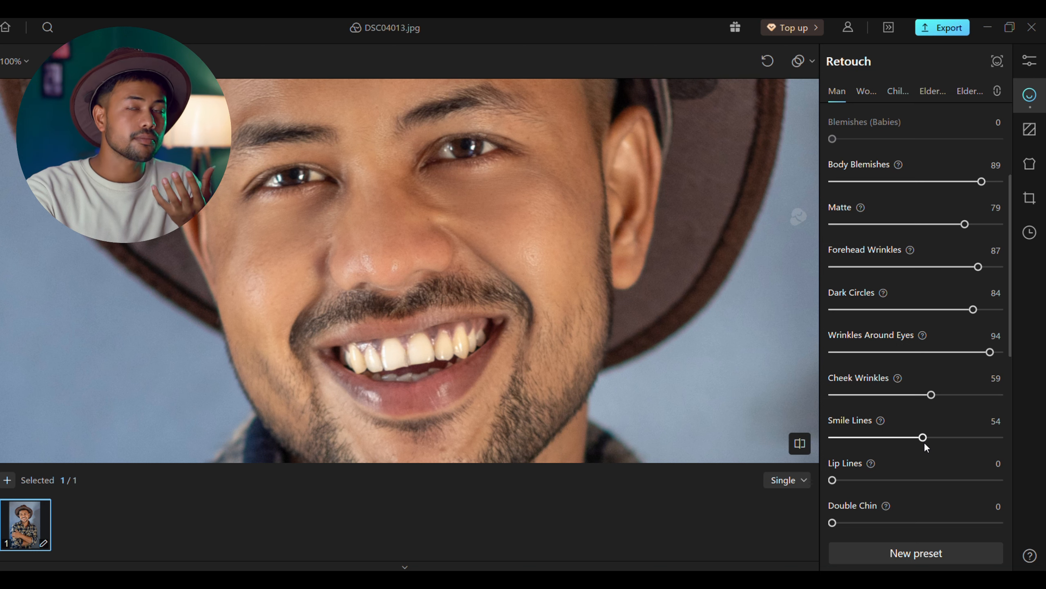
pyautogui.moveTo(907, 446)
pyautogui.mouseDown()
pyautogui.moveTo(893, 445)
pyautogui.moveTo(907, 442)
pyautogui.mouseUp()
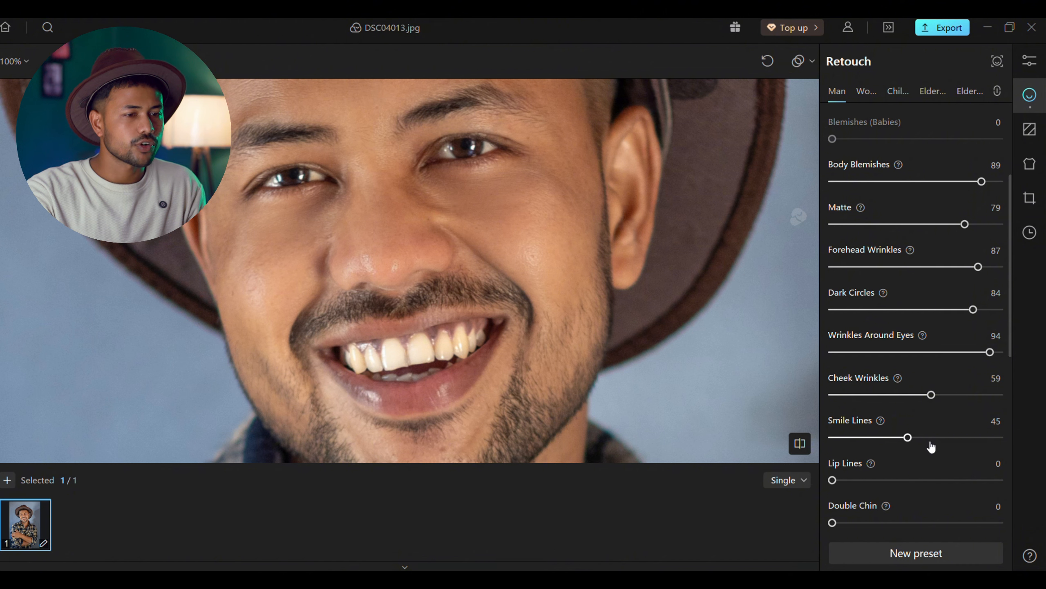
pyautogui.click(928, 441)
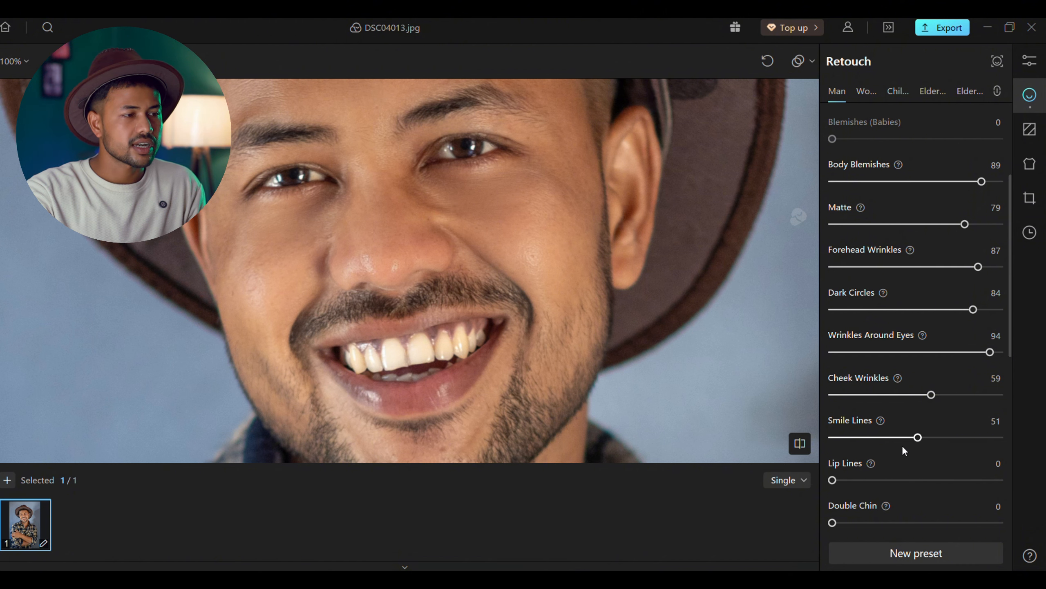
pyautogui.scroll(-3, 675, 388)
pyautogui.moveTo(611, 378); pyautogui.dragTo(571, 345)
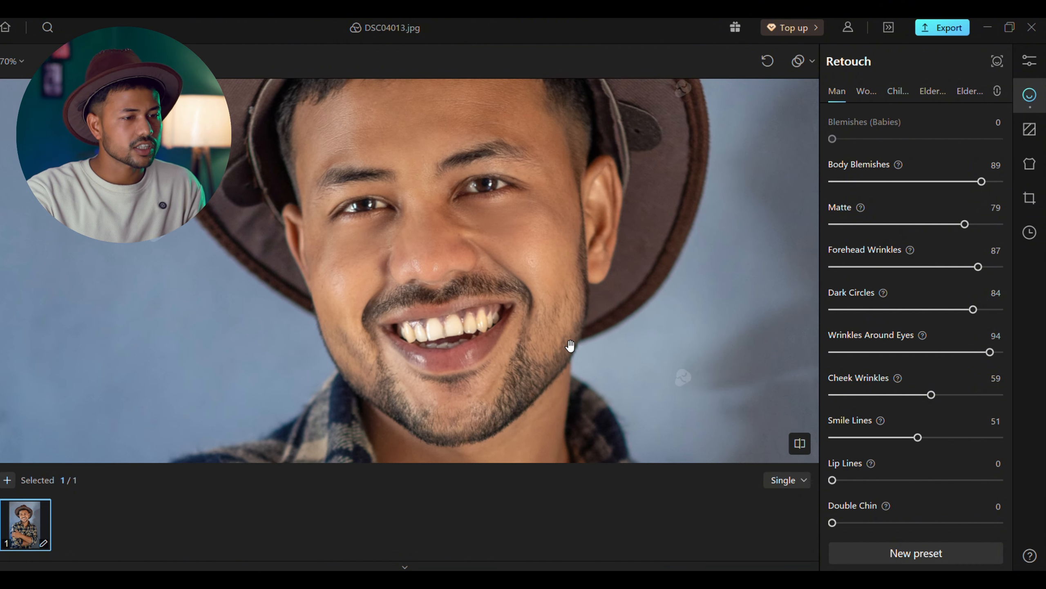
# Step: Smooth the man's lips by setting Lip Lines to 86, checking the mouth up close
pyautogui.scroll(2, 571, 345)
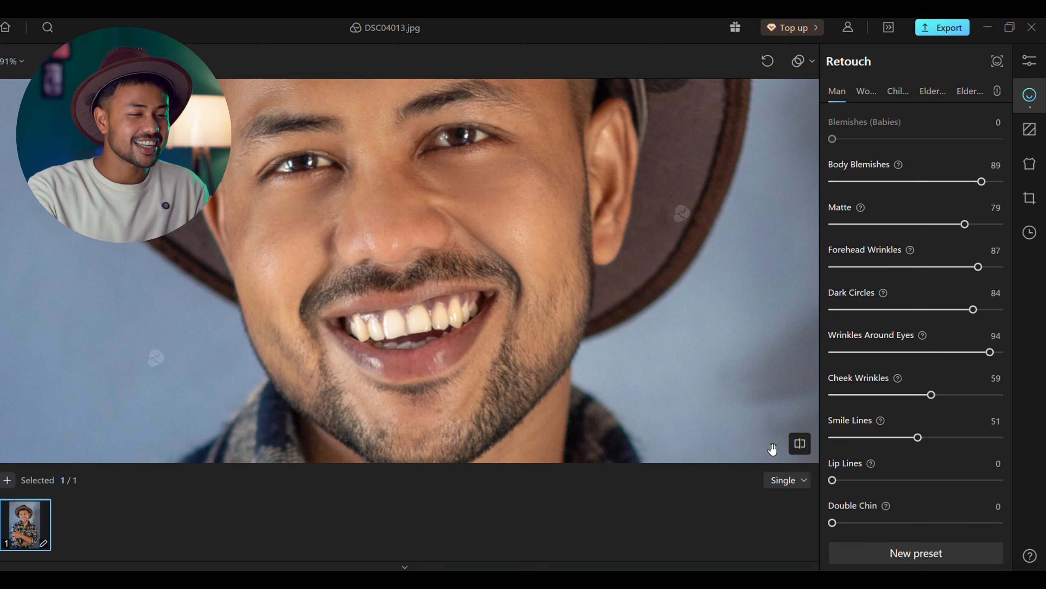
pyautogui.moveTo(834, 480); pyautogui.dragTo(946, 480)
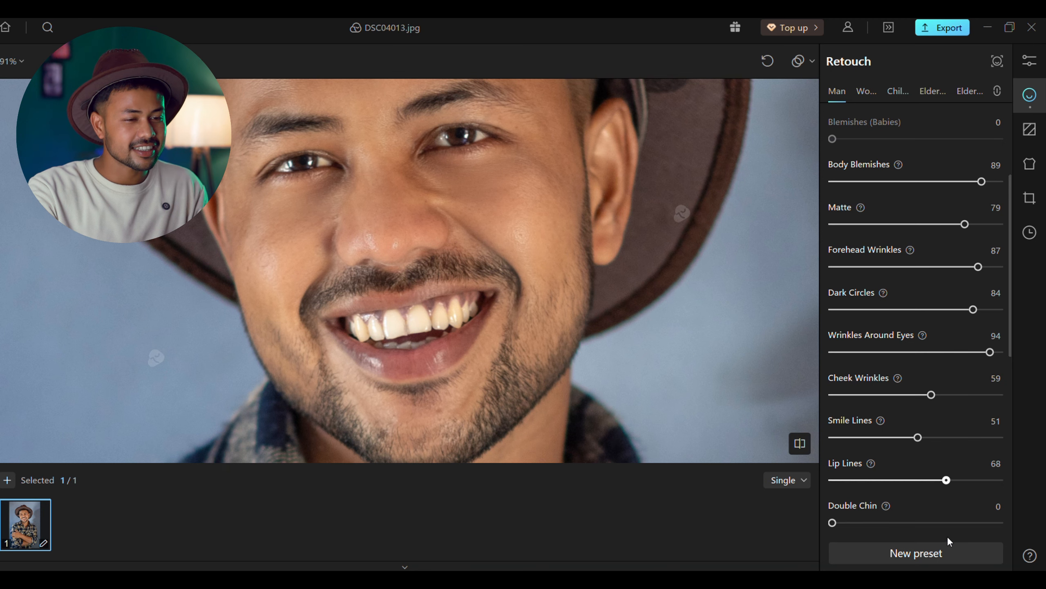
pyautogui.scroll(3, 451, 393)
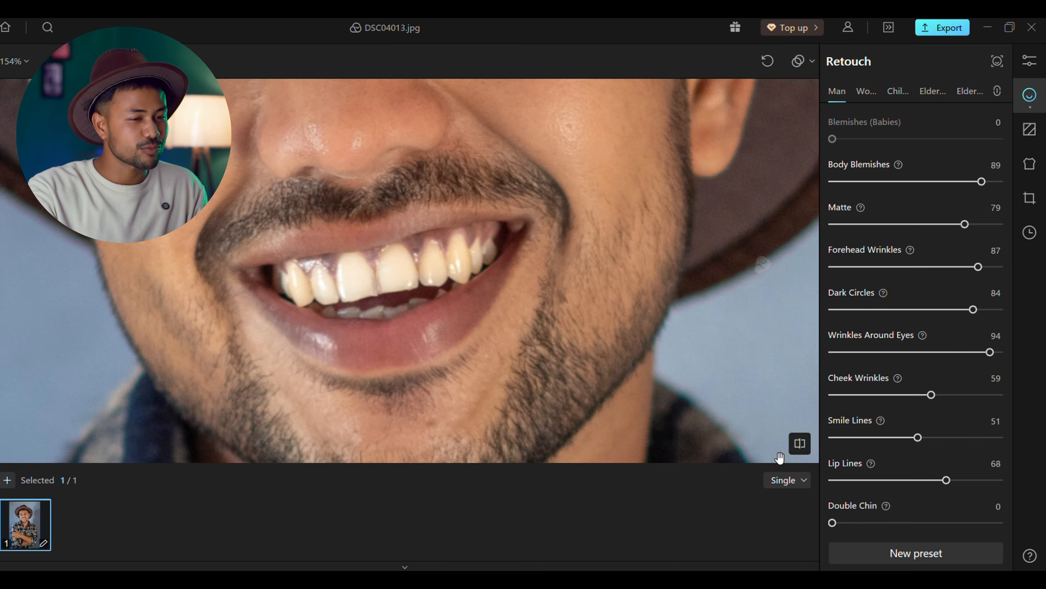
pyautogui.click(995, 482)
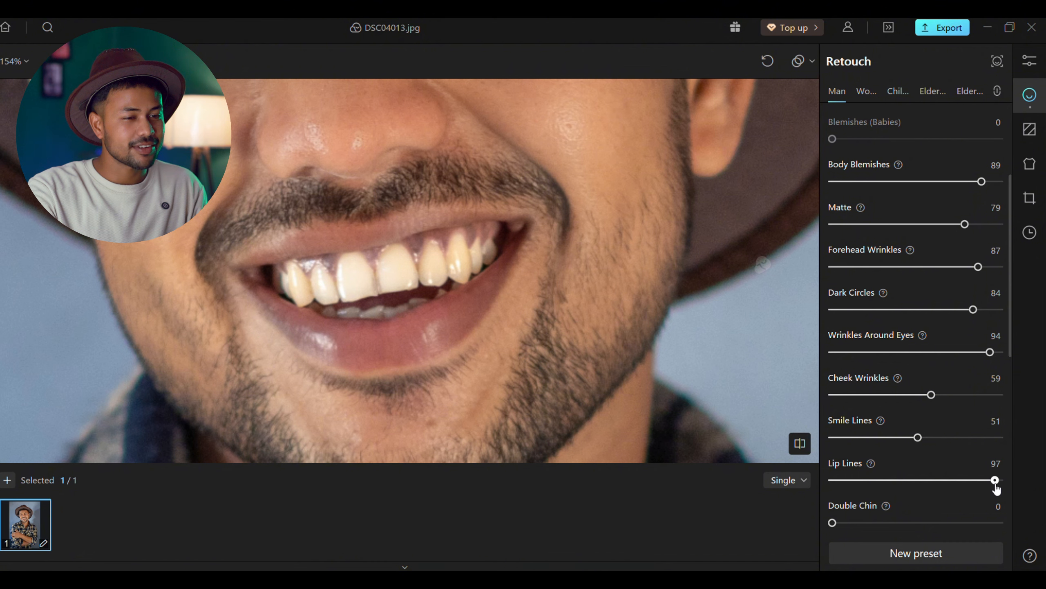
pyautogui.scroll(-2, 585, 423)
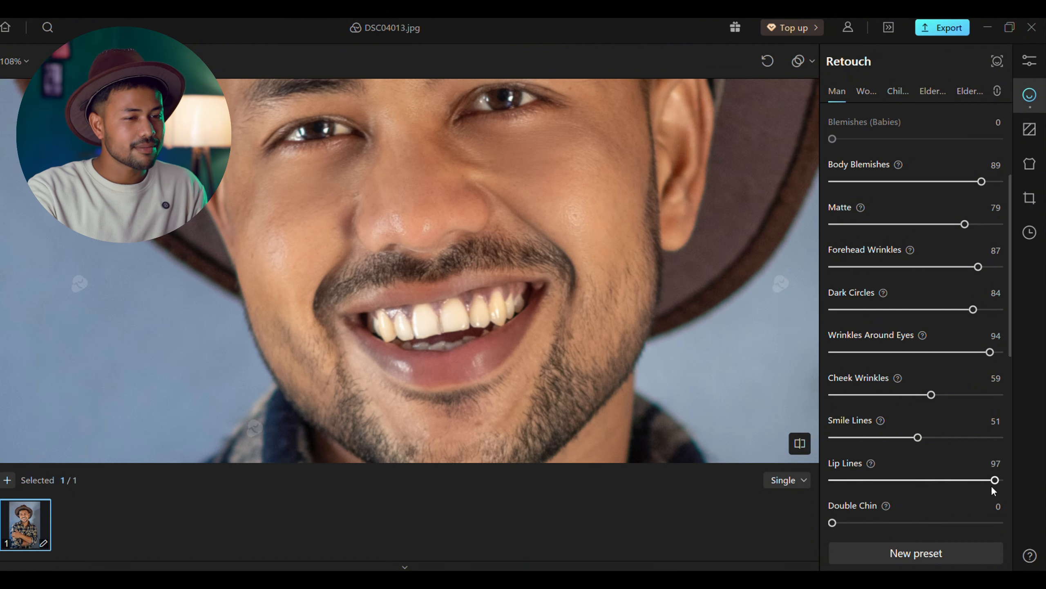
pyautogui.moveTo(975, 482)
pyautogui.mouseDown()
pyautogui.moveTo(841, 480)
pyautogui.moveTo(993, 481)
pyautogui.moveTo(977, 480)
pyautogui.mouseUp()
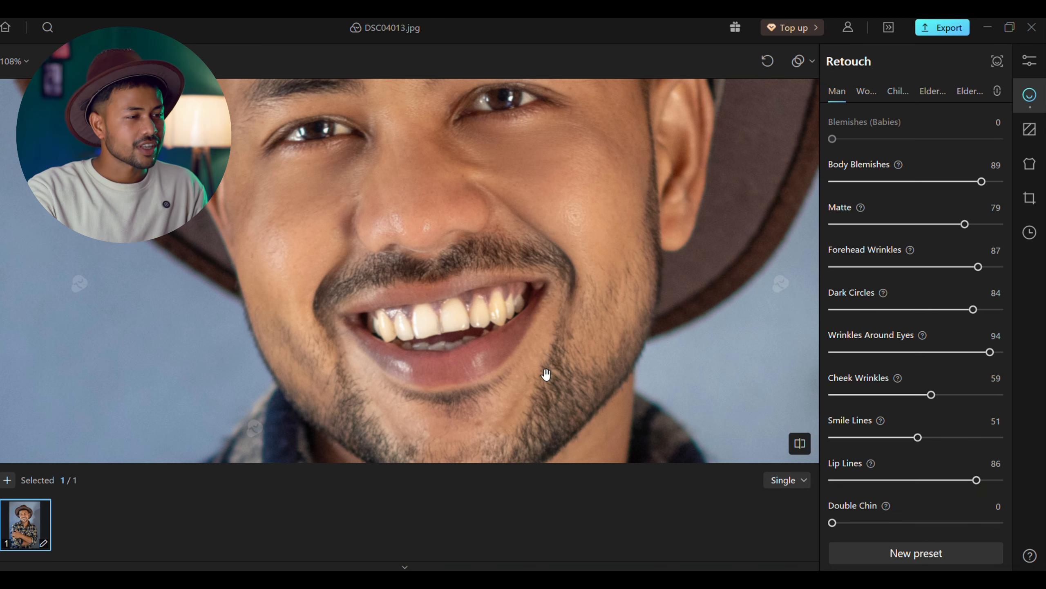
pyautogui.scroll(3, 541, 374)
pyautogui.scroll(-4, 519, 375)
# Step: Reduce the fullness under the man's chin by setting Double Chin to 82
pyautogui.scroll(-2, 899, 446)
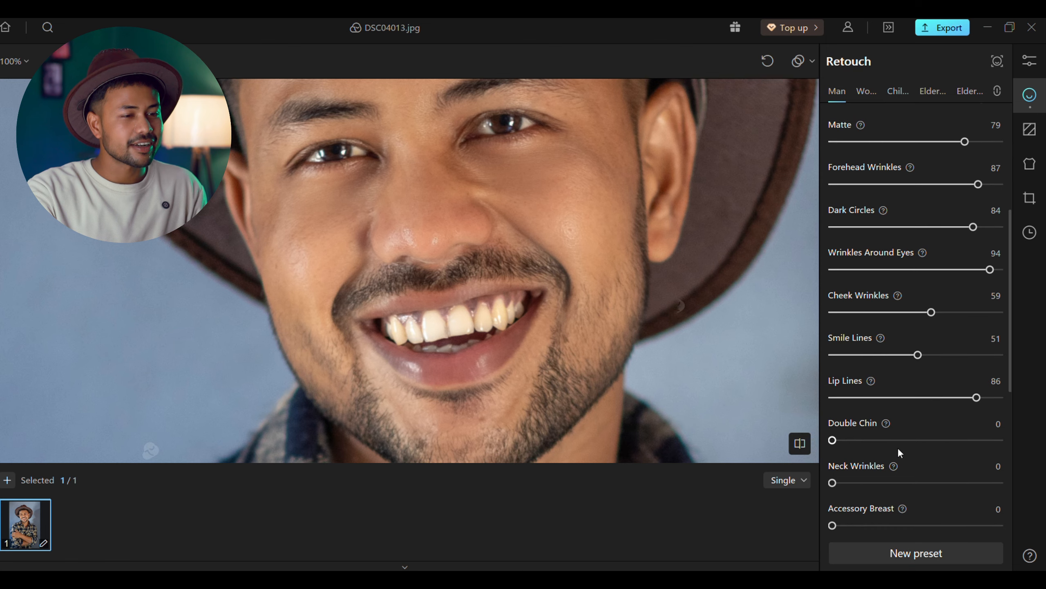
pyautogui.scroll(-5, 598, 383)
pyautogui.moveTo(591, 380); pyautogui.dragTo(571, 348)
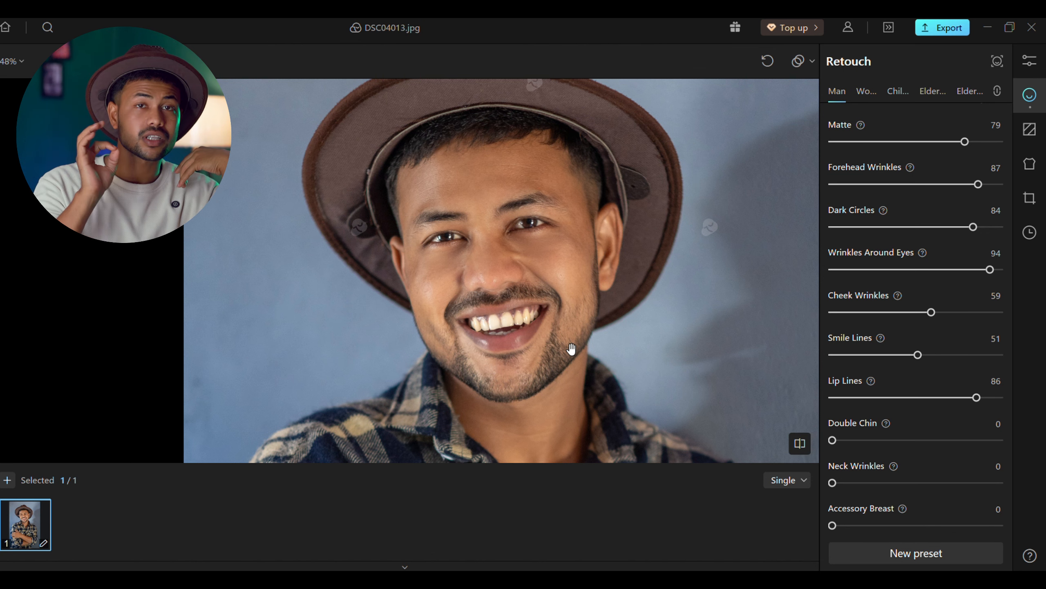
pyautogui.scroll(4, 552, 341)
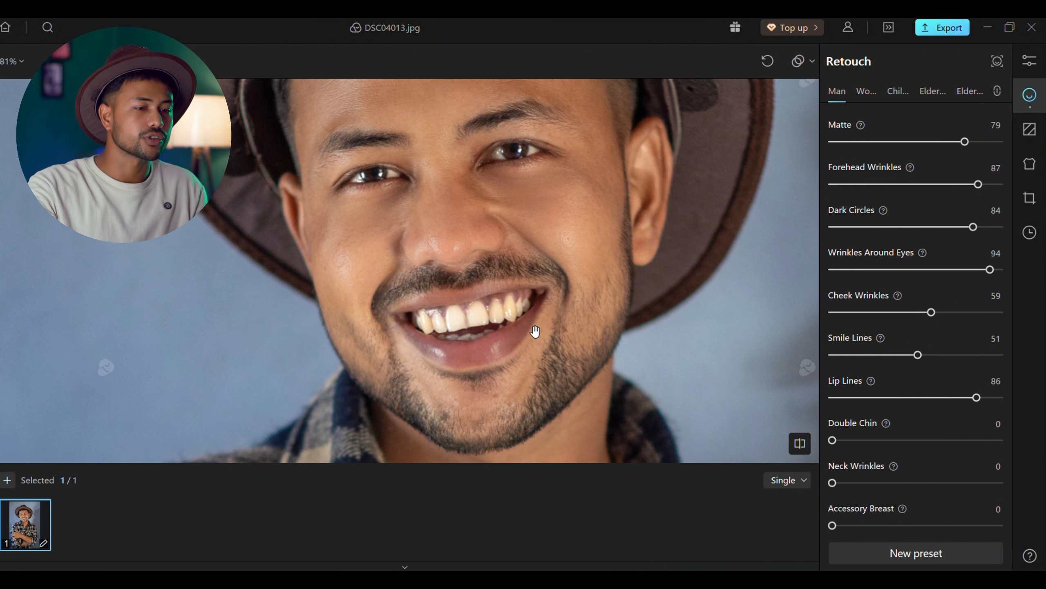
pyautogui.moveTo(535, 332); pyautogui.dragTo(536, 312)
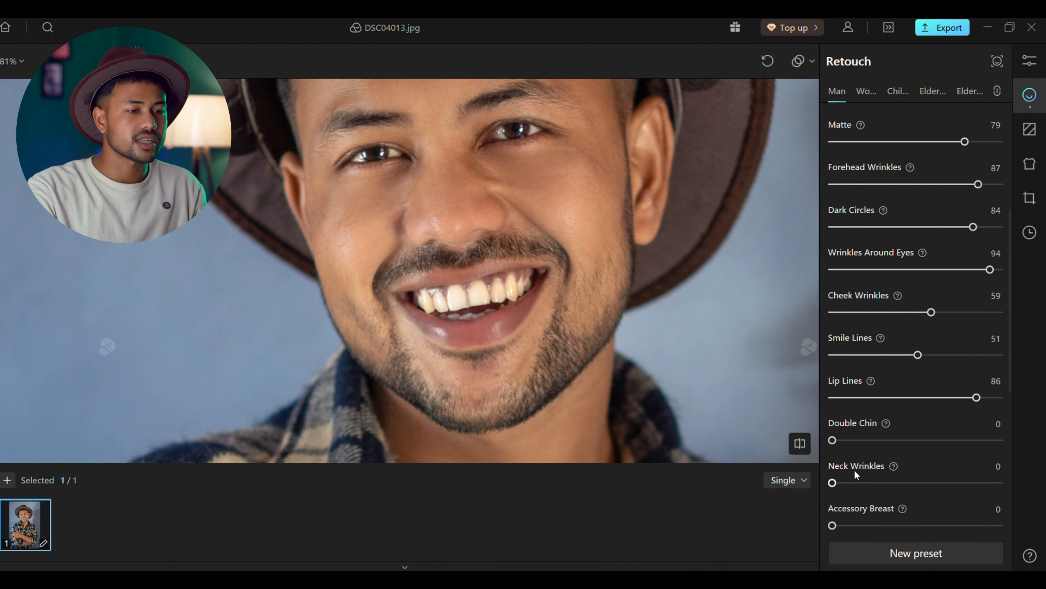
pyautogui.moveTo(851, 439); pyautogui.dragTo(932, 440)
pyautogui.moveTo(934, 478); pyautogui.dragTo(973, 504)
pyautogui.scroll(-3, 588, 388)
pyautogui.moveTo(588, 389); pyautogui.dragTo(528, 309)
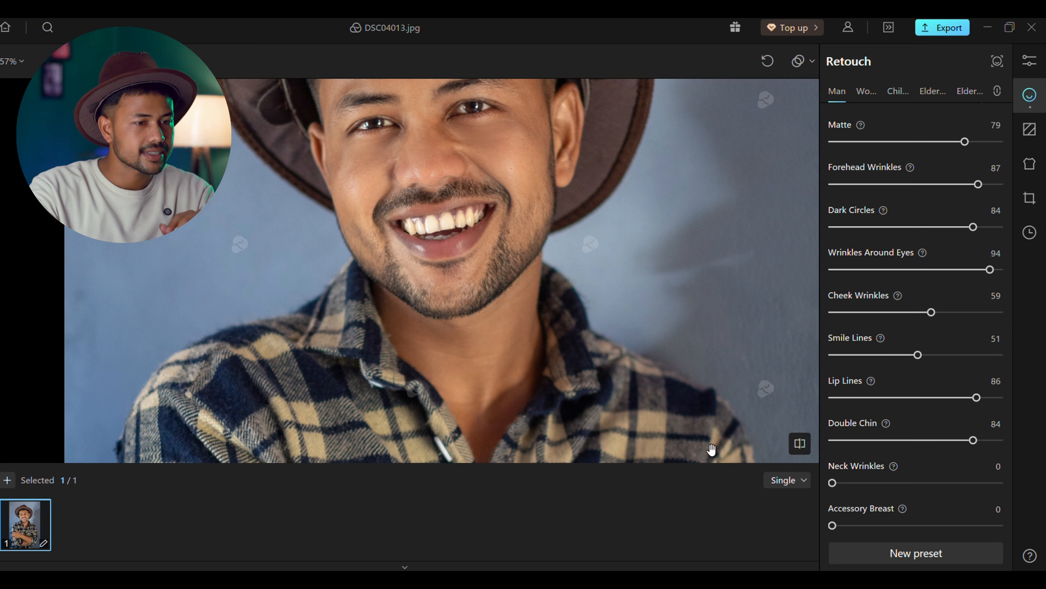
pyautogui.moveTo(888, 440)
pyautogui.mouseDown()
pyautogui.moveTo(844, 455)
pyautogui.moveTo(883, 444)
pyautogui.moveTo(986, 478)
pyautogui.moveTo(971, 473)
pyautogui.mouseUp()
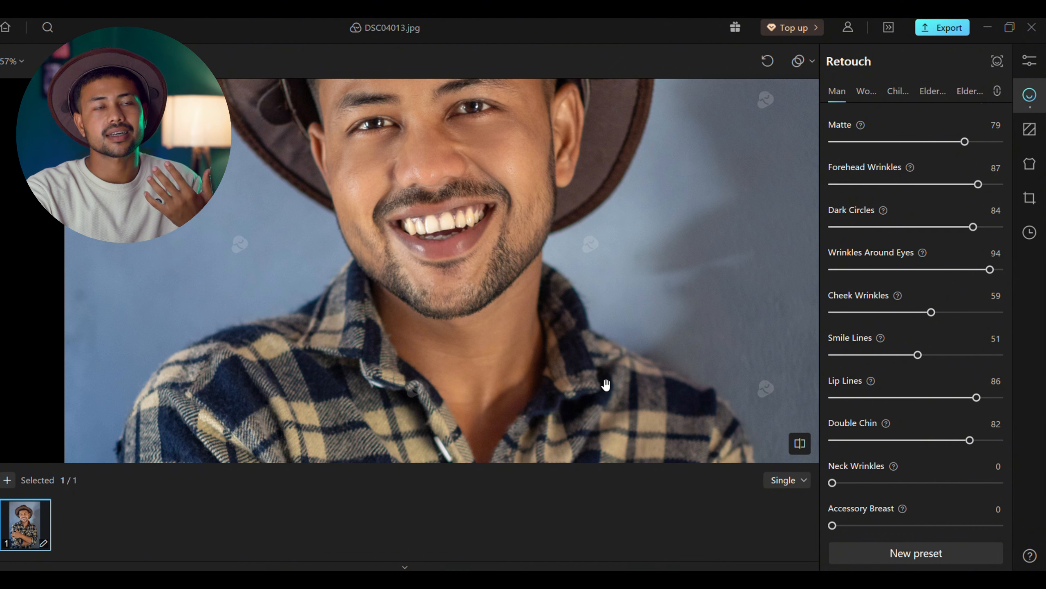
# Step: Smooth the man's neck by setting Neck Wrinkles to 76
pyautogui.moveTo(526, 338); pyautogui.dragTo(545, 371)
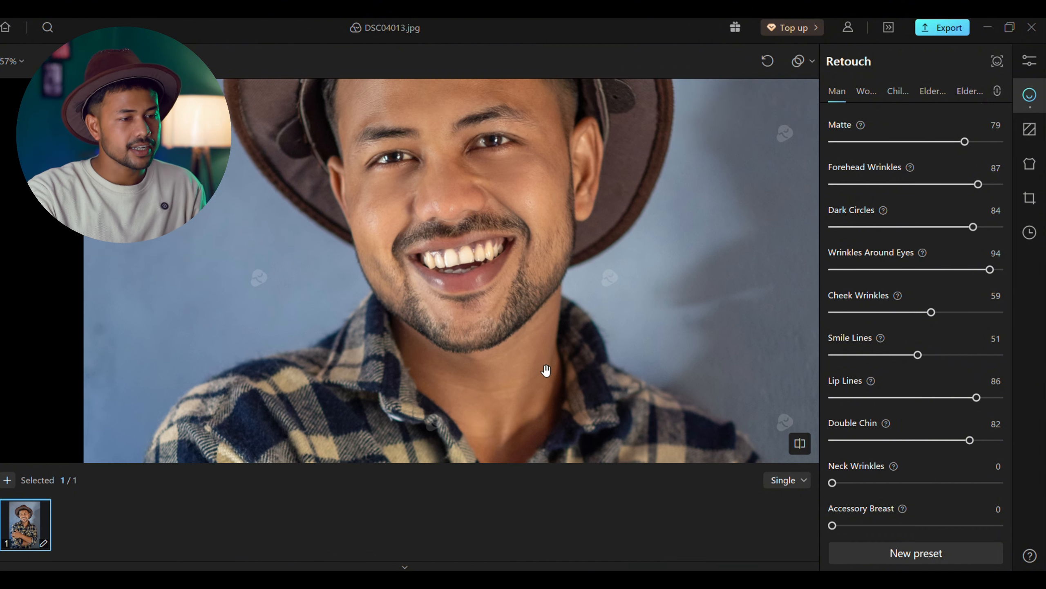
pyautogui.scroll(-3, 850, 402)
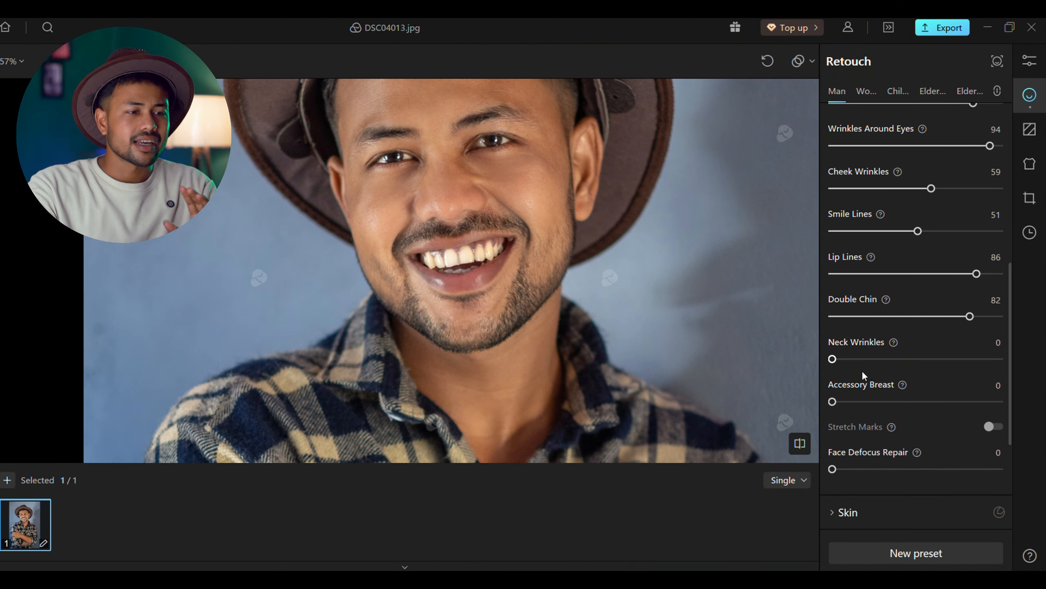
pyautogui.moveTo(611, 334); pyautogui.dragTo(622, 380)
pyautogui.moveTo(881, 359); pyautogui.dragTo(960, 401)
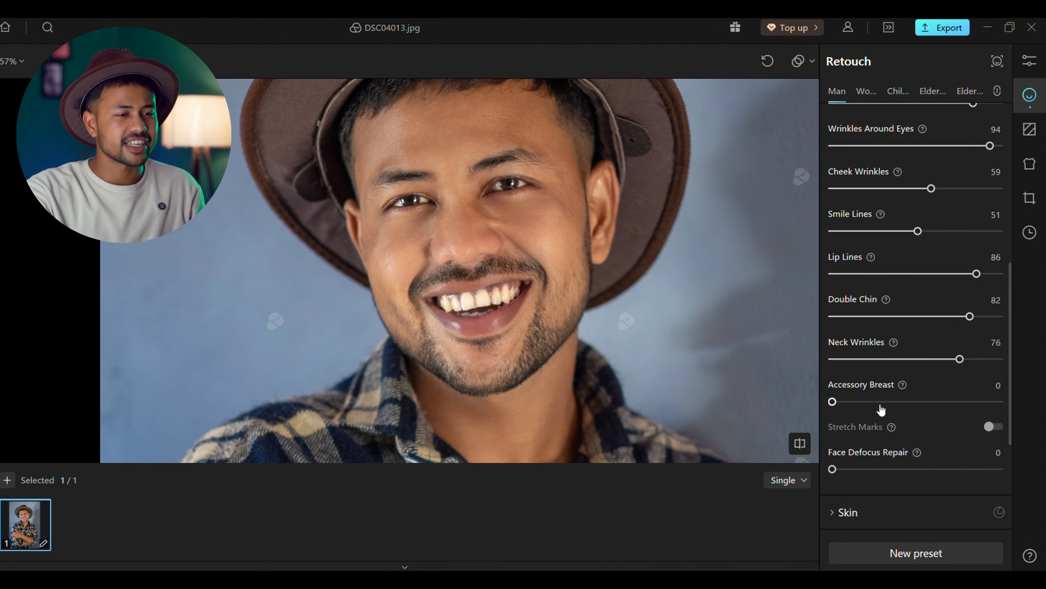
# Step: Sharpen the man's face by setting Face Defocus Repair to 52, and check the face up close
pyautogui.scroll(-2, 842, 406)
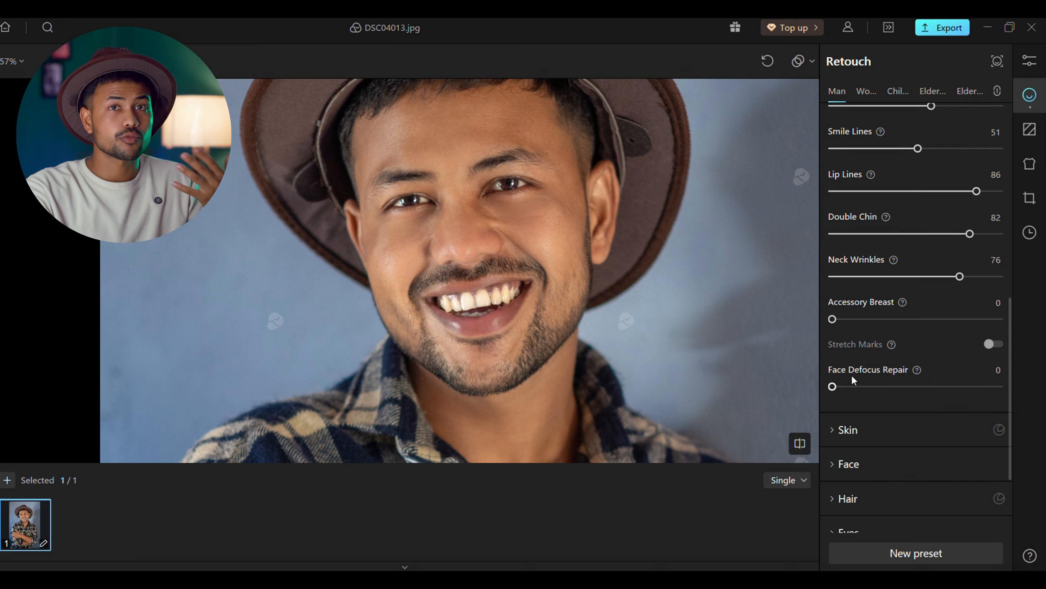
pyautogui.moveTo(832, 386)
pyautogui.mouseDown()
pyautogui.moveTo(902, 405)
pyautogui.moveTo(919, 427)
pyautogui.mouseUp()
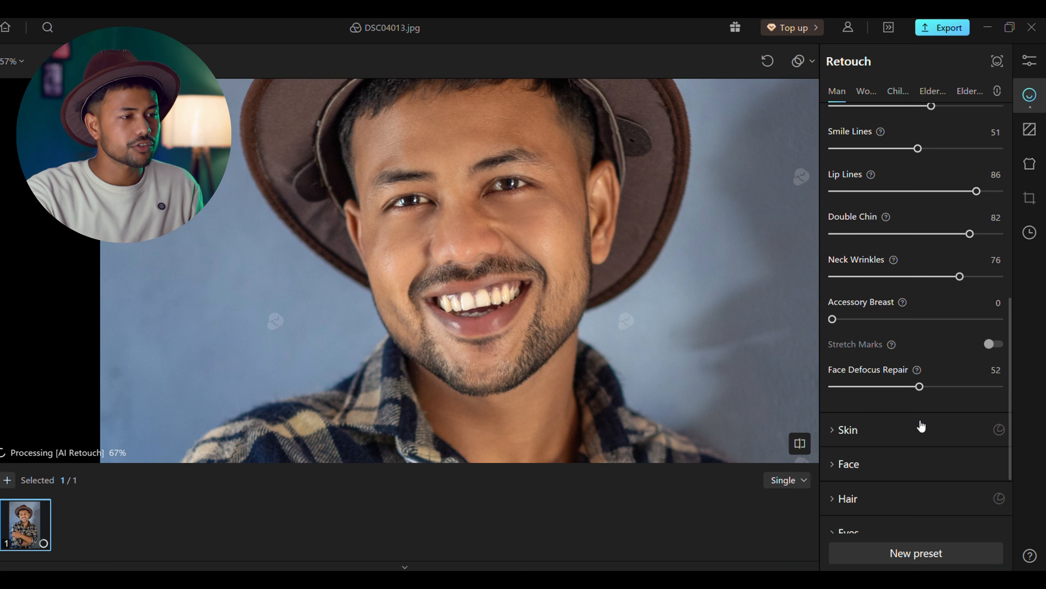
pyautogui.scroll(2, 554, 345)
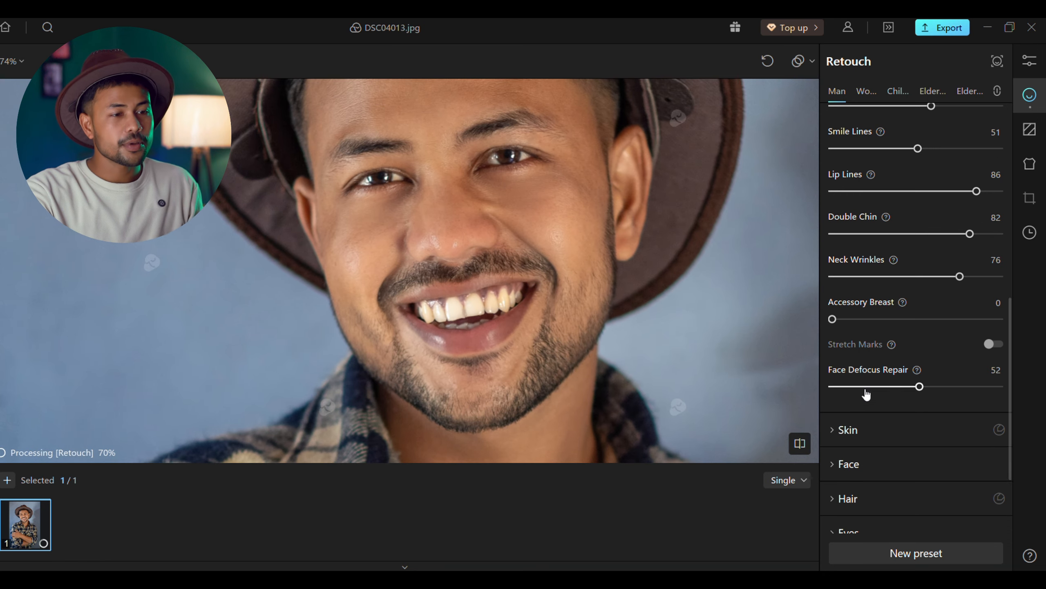
pyautogui.scroll(-3, 867, 394)
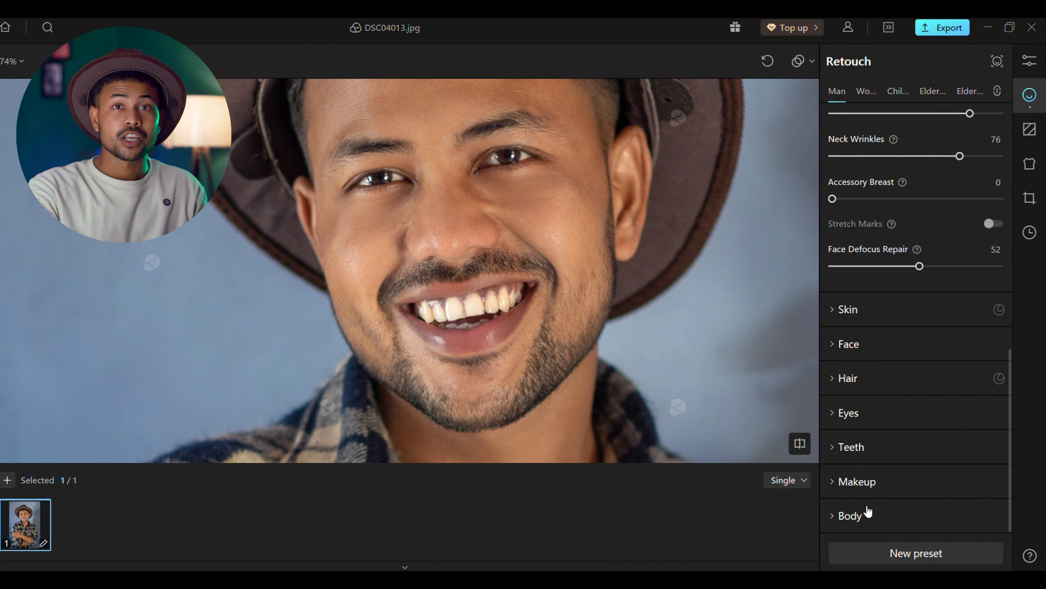
pyautogui.scroll(-3, 637, 424)
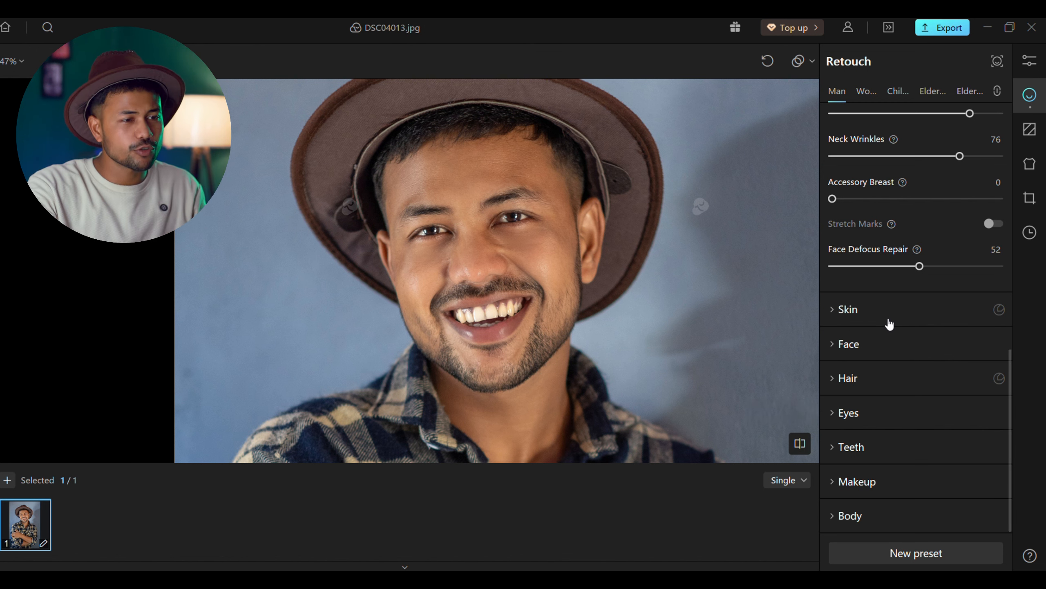
# Step: Even out the man's skin by setting Neutral Gray Leveling to 65 in the Skin settings, checking the face up close
pyautogui.click(888, 323)
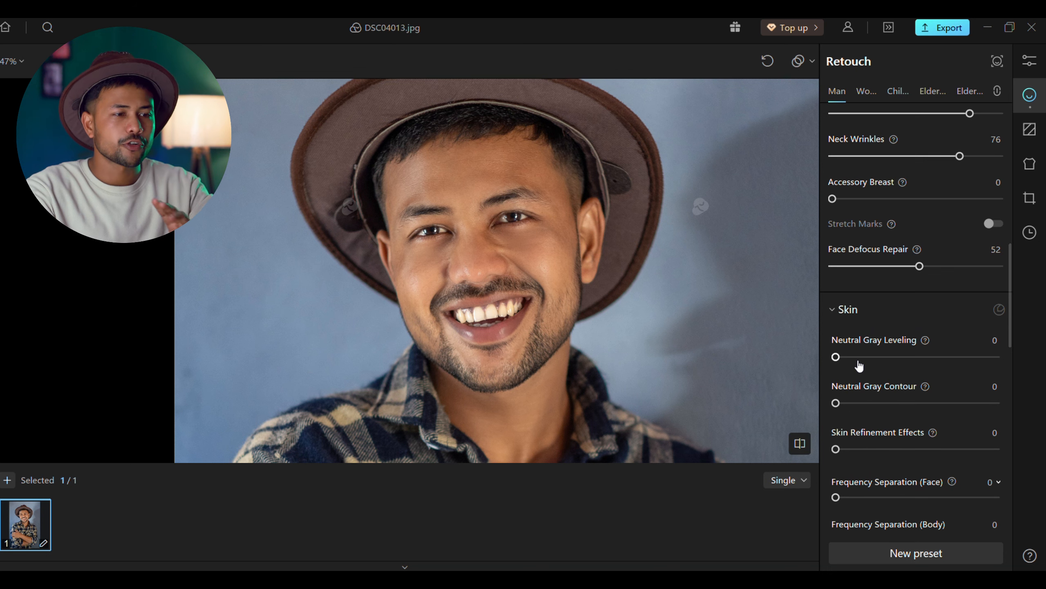
pyautogui.scroll(-4, 688, 313)
pyautogui.scroll(5, 687, 312)
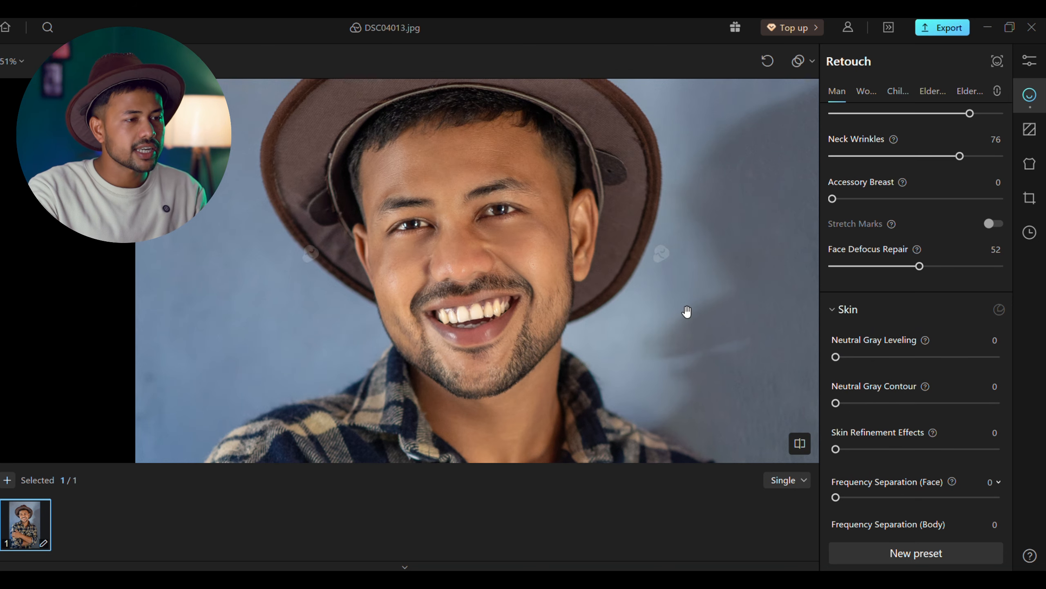
pyautogui.moveTo(687, 312); pyautogui.dragTo(648, 280)
pyautogui.scroll(-2, 935, 381)
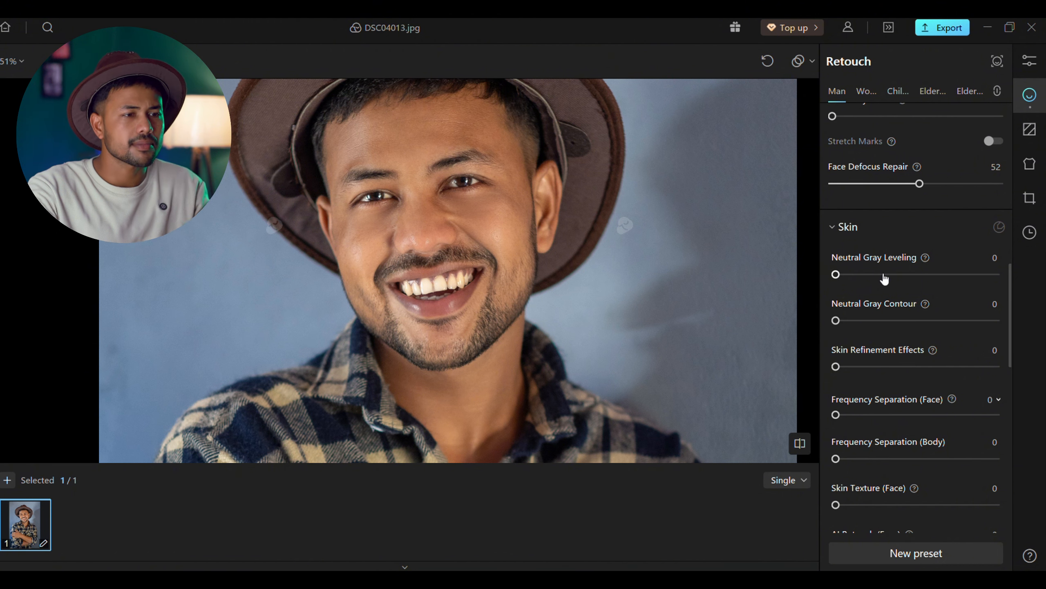
pyautogui.moveTo(885, 275); pyautogui.dragTo(940, 288)
pyautogui.scroll(3, 505, 315)
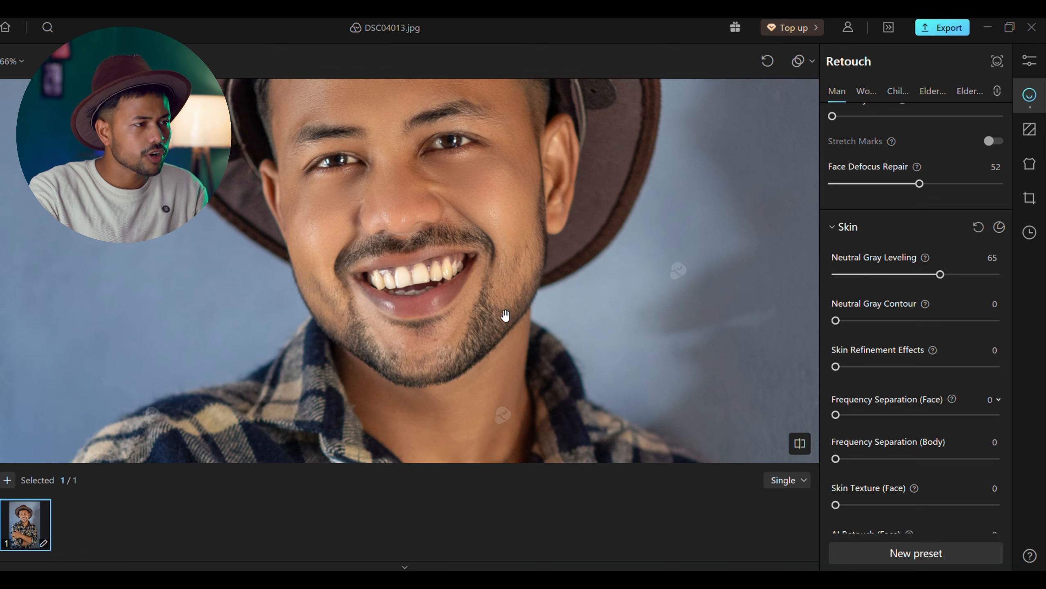
pyautogui.moveTo(505, 315); pyautogui.dragTo(520, 348)
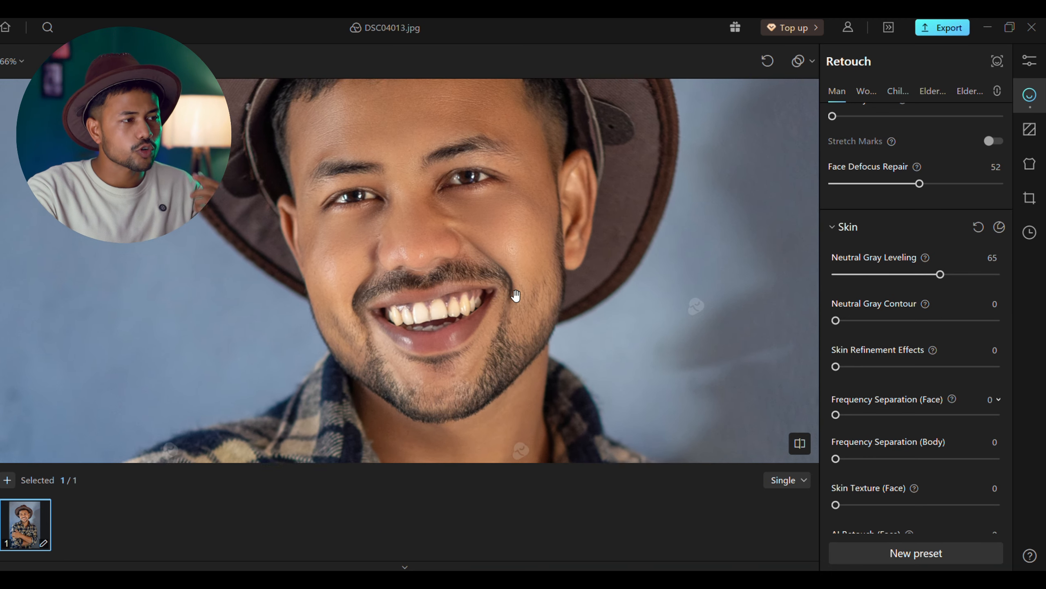
pyautogui.moveTo(515, 295); pyautogui.dragTo(519, 309)
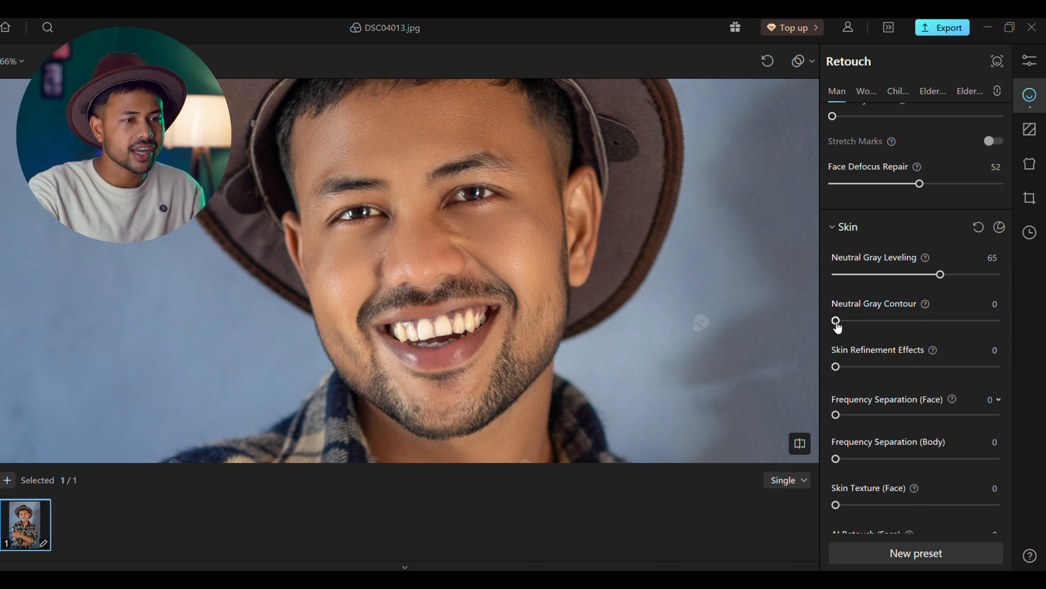
# Step: Shape and refine the man's skin by setting Neutral Gray Contour to 82 and Skin Refinement Effects to 79
pyautogui.moveTo(835, 320); pyautogui.dragTo(894, 327)
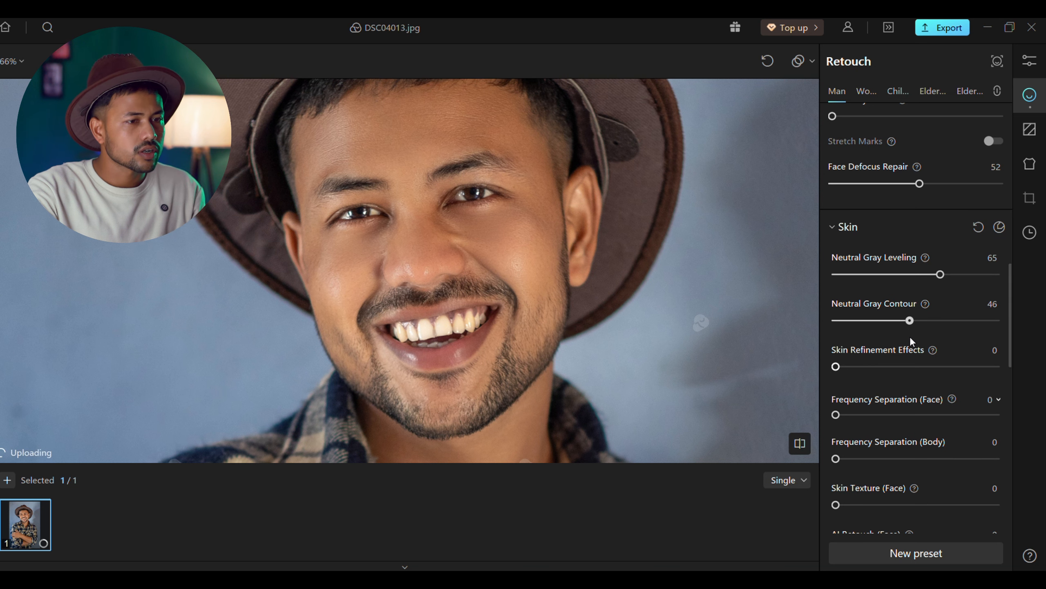
pyautogui.moveTo(946, 322); pyautogui.dragTo(968, 330)
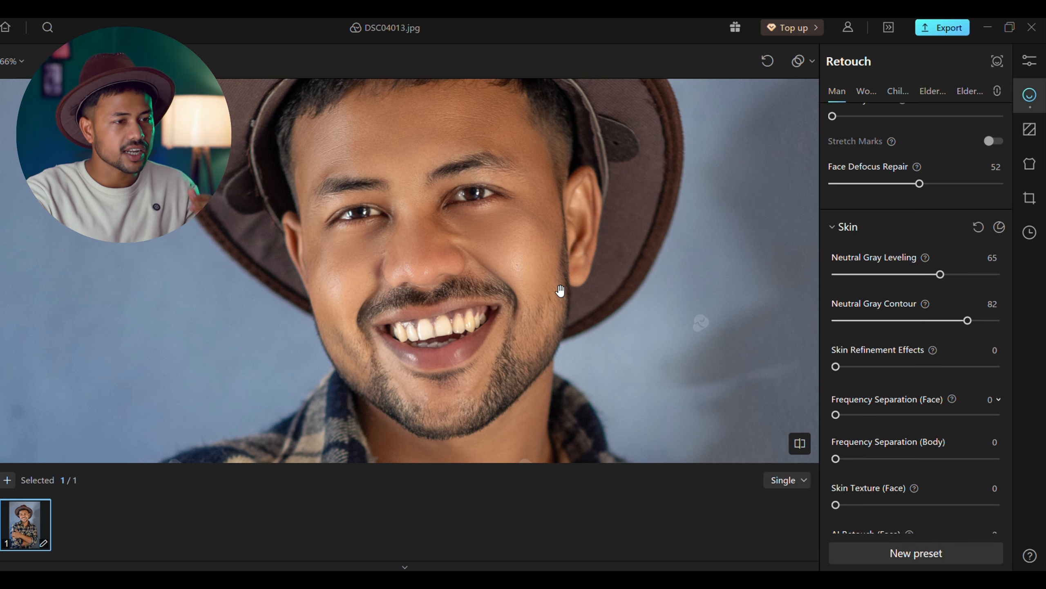
pyautogui.moveTo(860, 367); pyautogui.dragTo(963, 436)
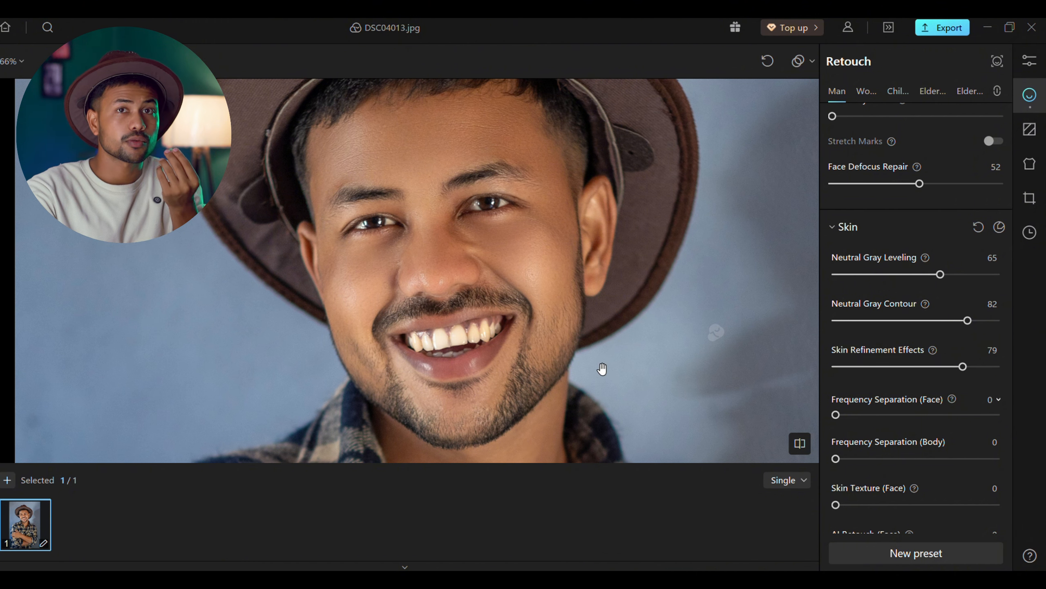
# Step: Smooth the facial skin by setting Frequency Separation (Face) to 26, and inspect the cheeks and eyes up close
pyautogui.scroll(-2, 478, 309)
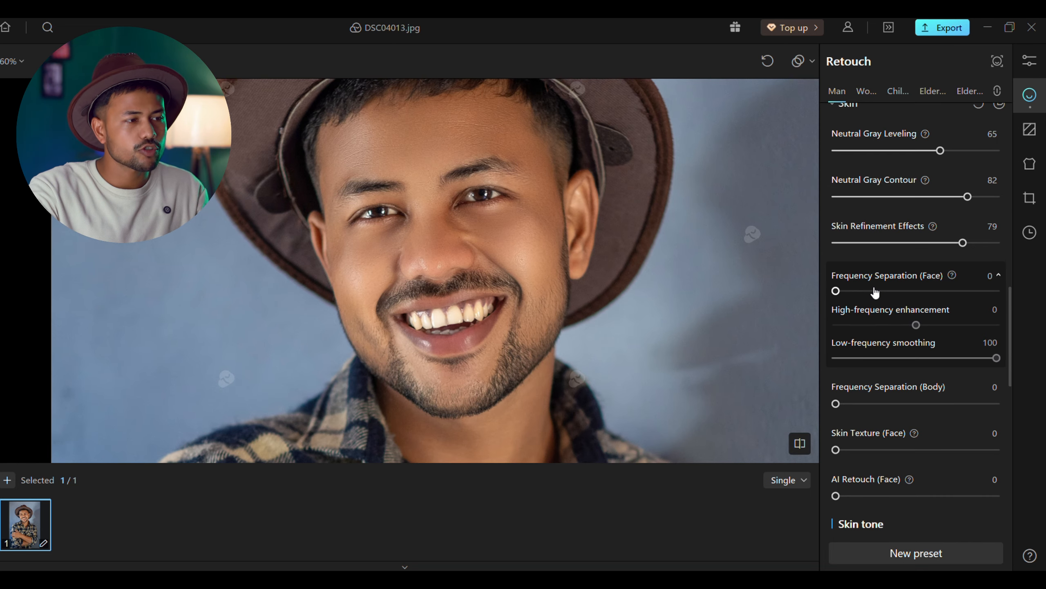
pyautogui.click(861, 293)
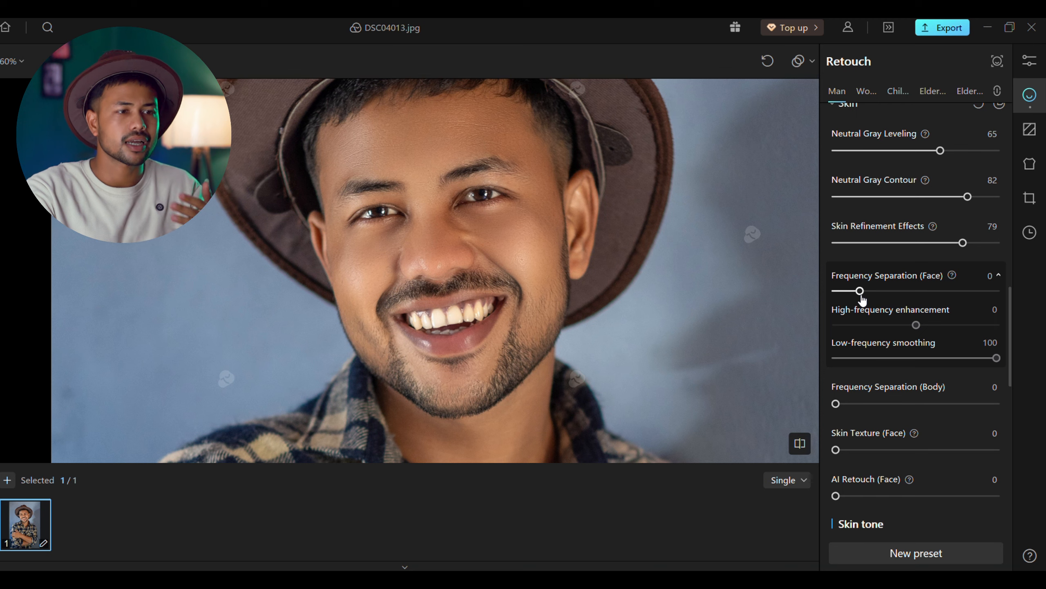
pyautogui.moveTo(862, 300); pyautogui.dragTo(877, 298)
pyautogui.scroll(2, 626, 311)
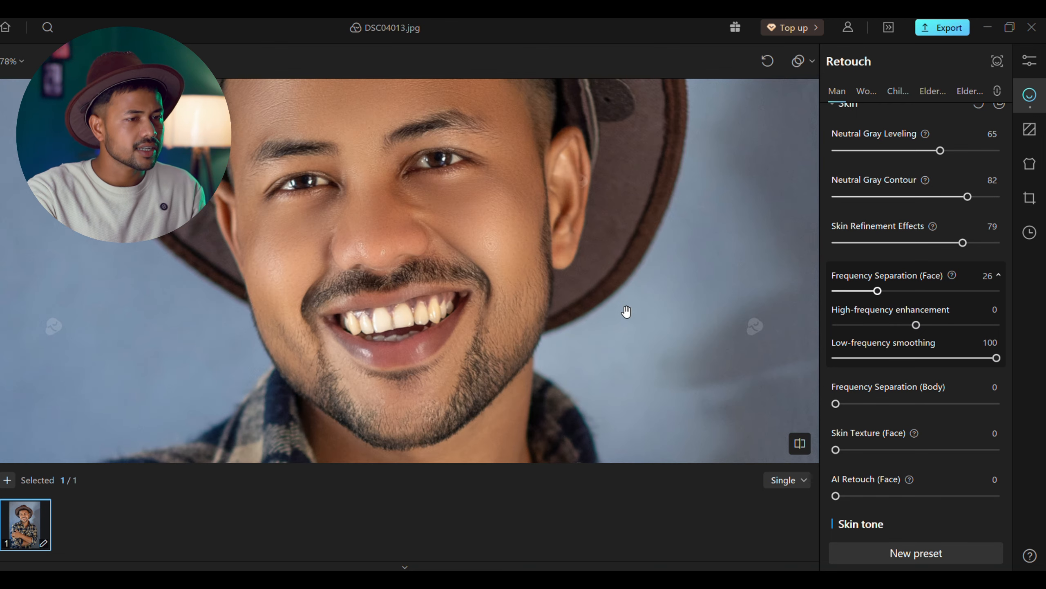
pyautogui.scroll(5, 554, 315)
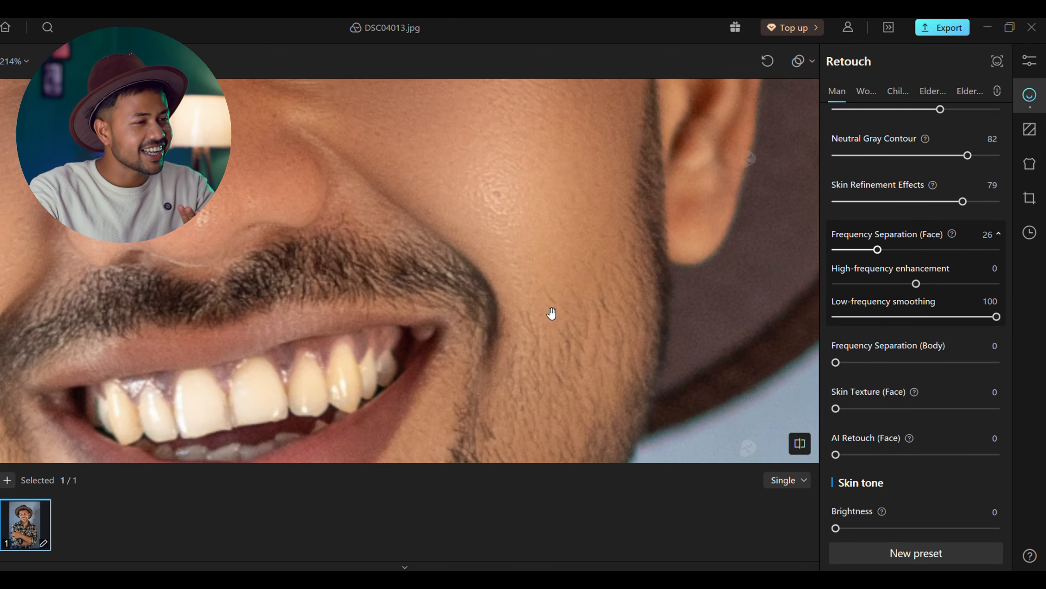
pyautogui.scroll(-4, 618, 390)
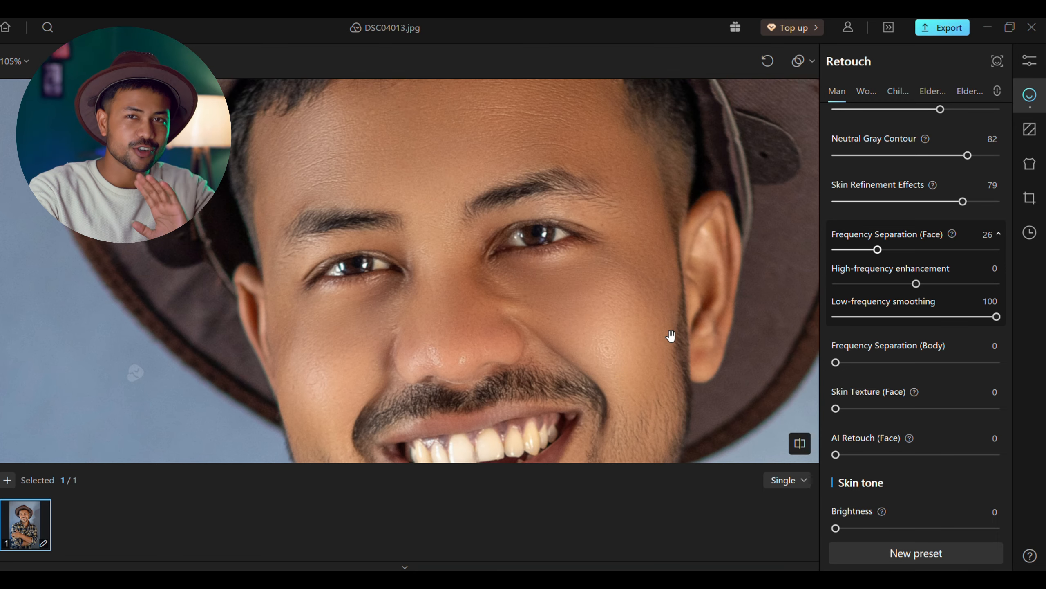
pyautogui.moveTo(671, 336); pyautogui.dragTo(665, 258)
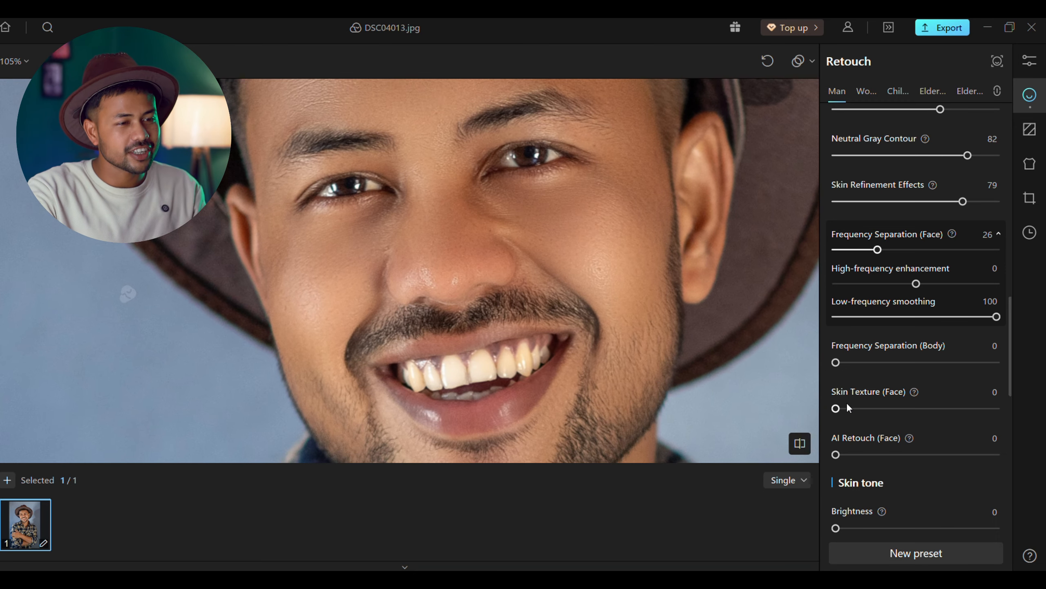
# Step: Bring out the man's facial skin texture by setting Skin Texture (Face) to 86, checking the nose and cheeks up close
pyautogui.moveTo(867, 415); pyautogui.dragTo(974, 409)
pyautogui.scroll(3, 505, 316)
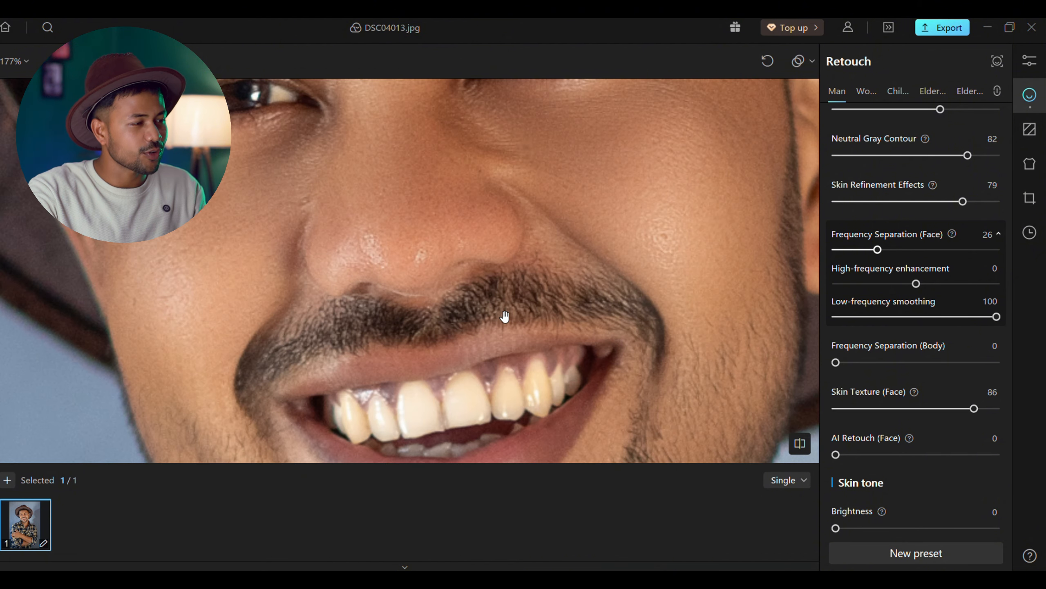
pyautogui.scroll(-5, 505, 316)
pyautogui.scroll(3, 505, 316)
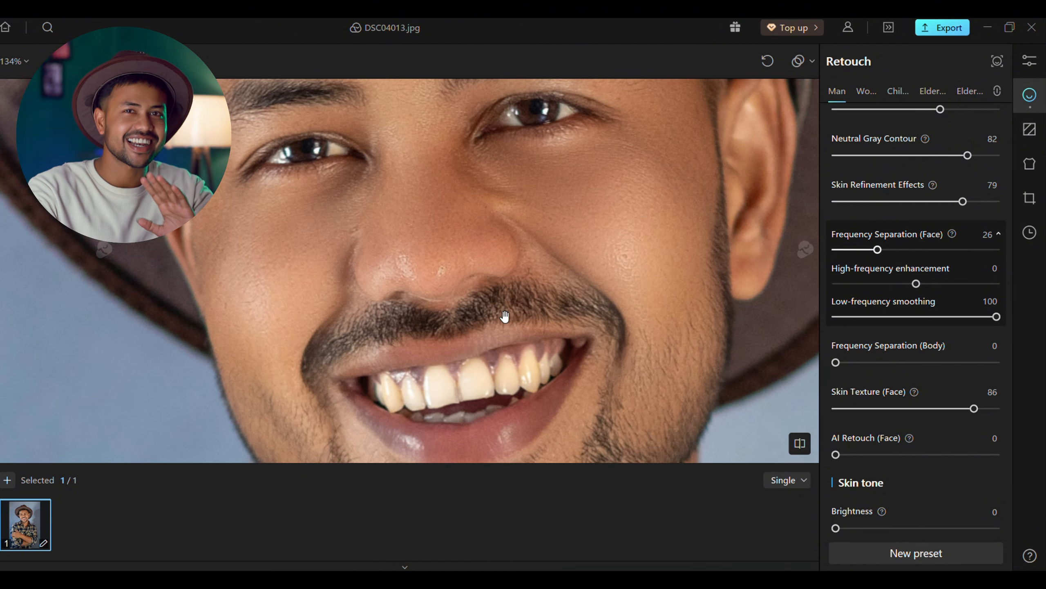
pyautogui.scroll(-3, 505, 316)
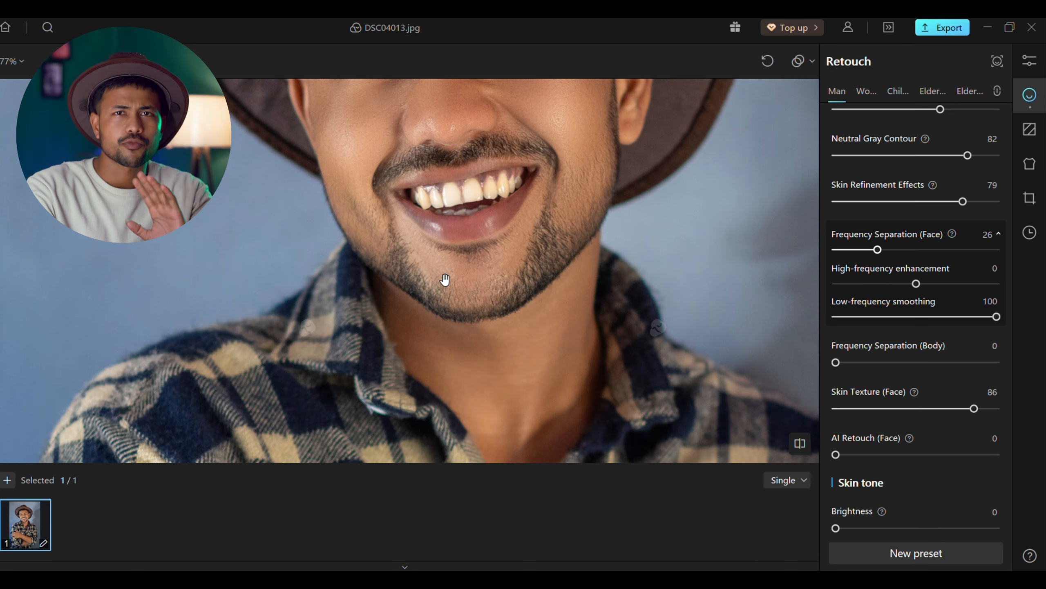
# Step: Smooth the skin on the man's body by setting Frequency Separation (Body) to 65, checking the hand and arm
pyautogui.scroll(-5, 445, 280)
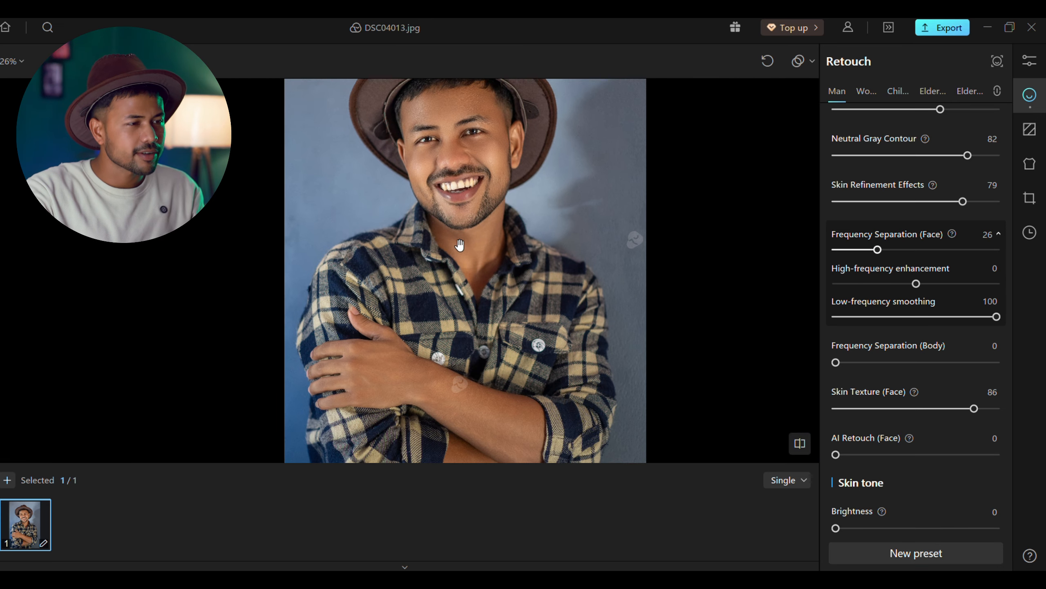
pyautogui.moveTo(850, 364); pyautogui.dragTo(940, 362)
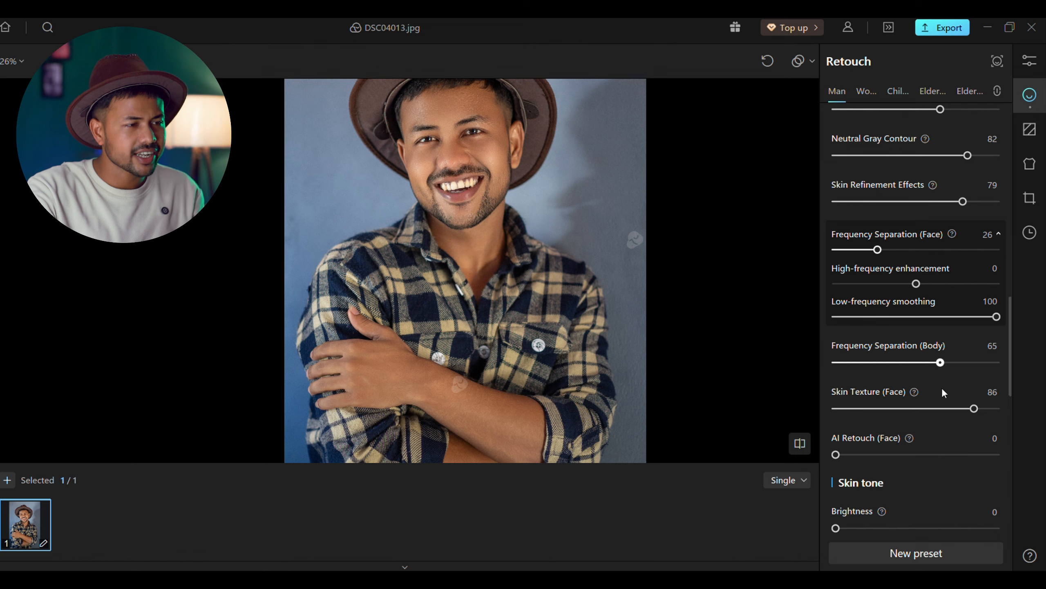
pyautogui.scroll(5, 409, 398)
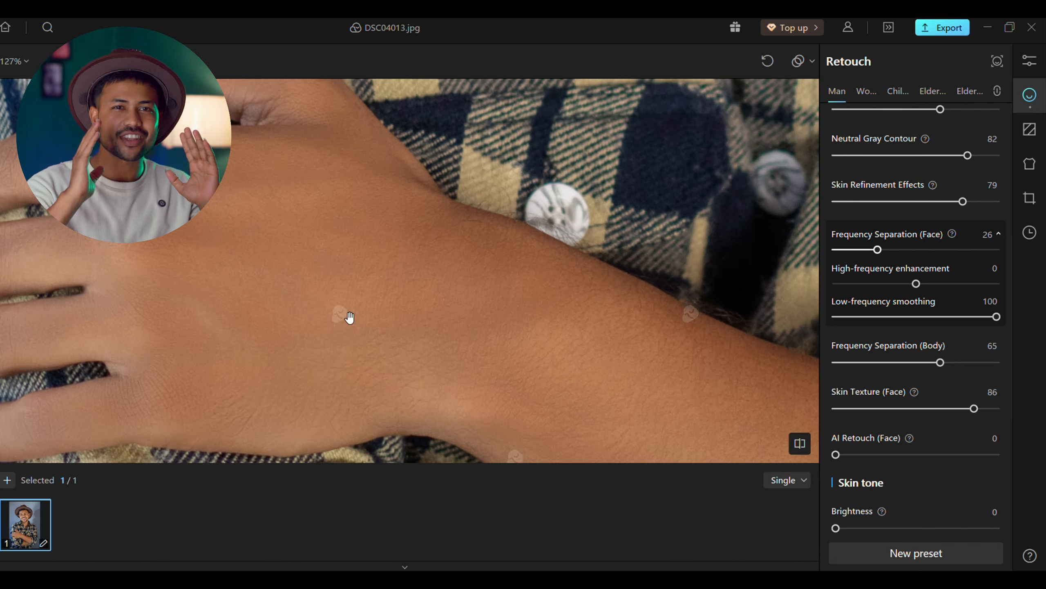
pyautogui.scroll(-3, 348, 305)
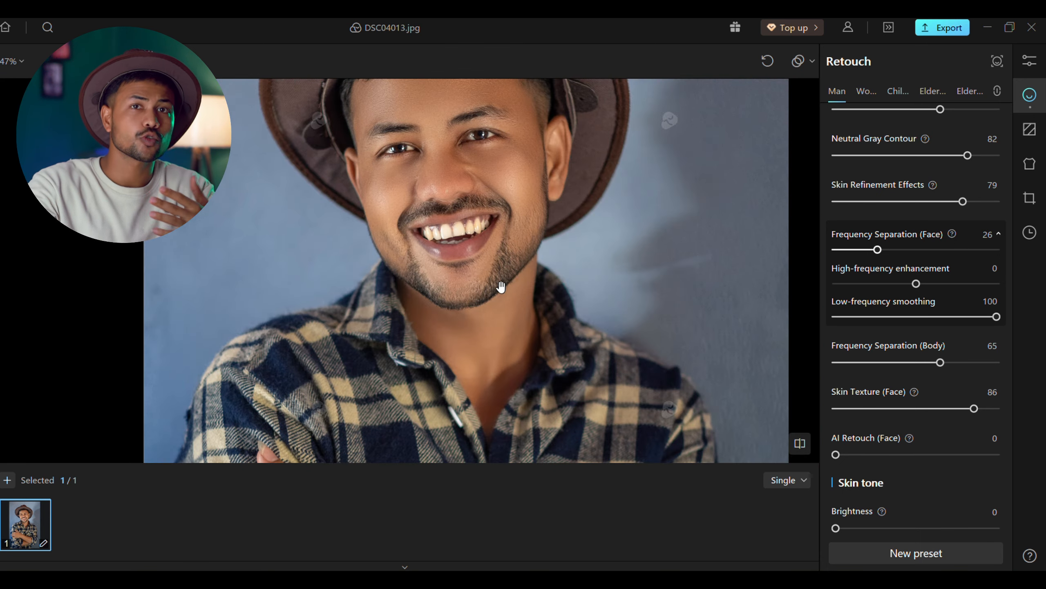
pyautogui.scroll(2, 499, 281)
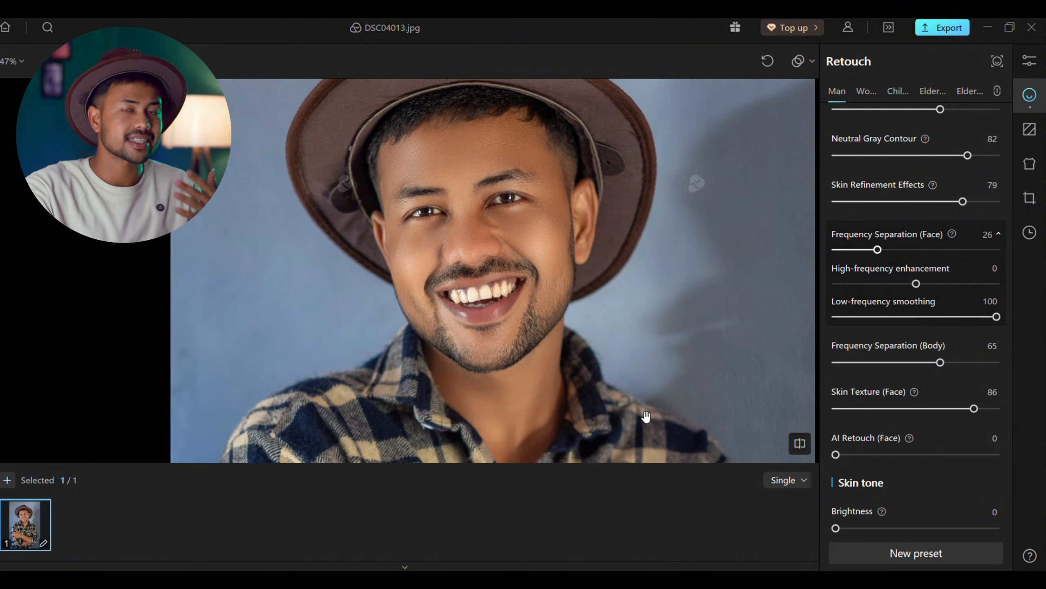
# Step: Try AI Retouch (Face) at 53 on the portrait, and reset it to 0
pyautogui.scroll(-2, 854, 400)
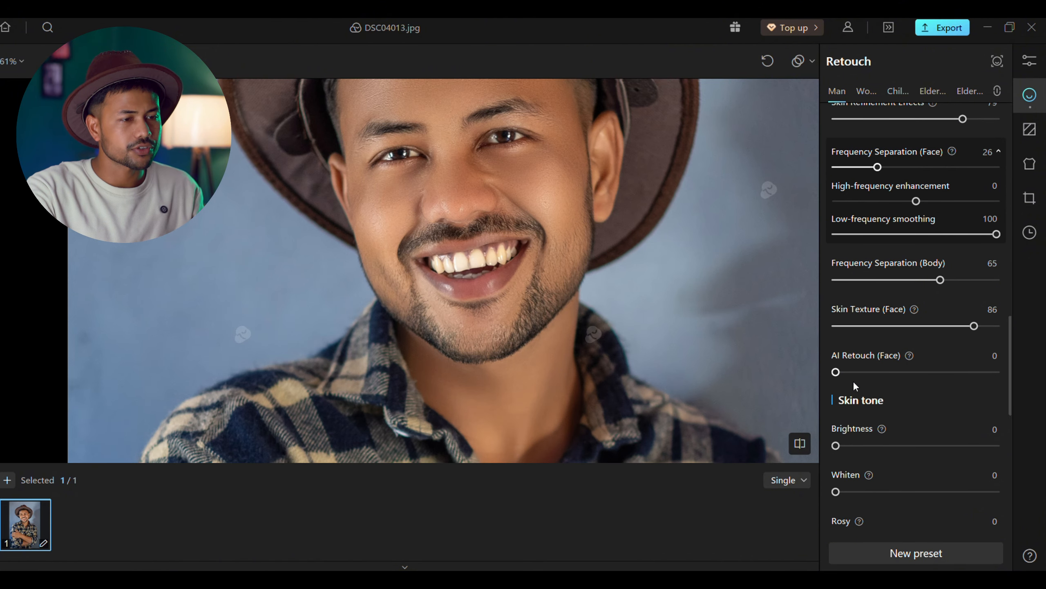
pyautogui.moveTo(853, 373); pyautogui.dragTo(922, 408)
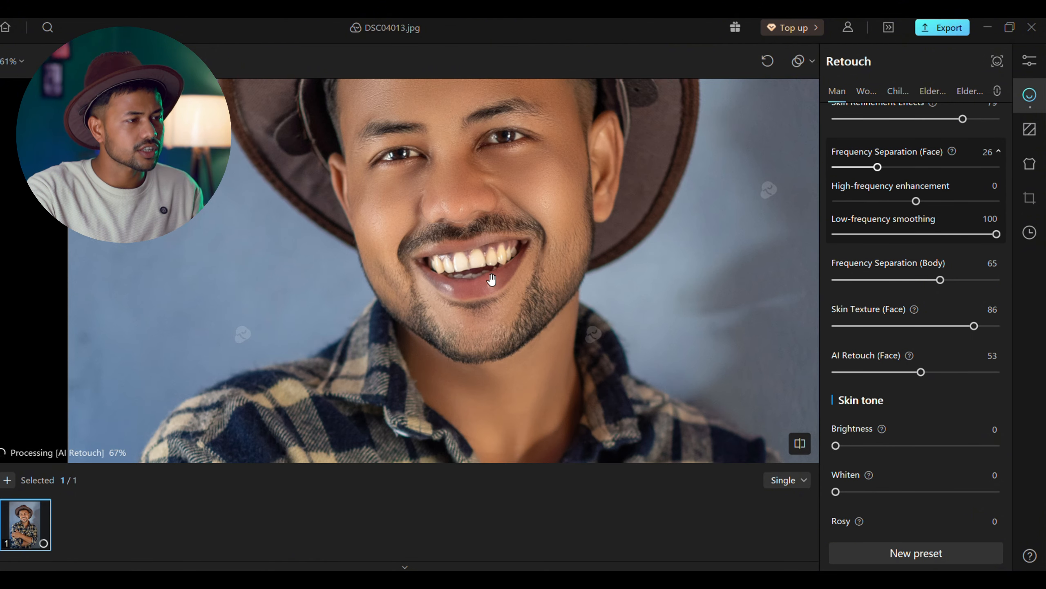
pyautogui.scroll(1, 491, 280)
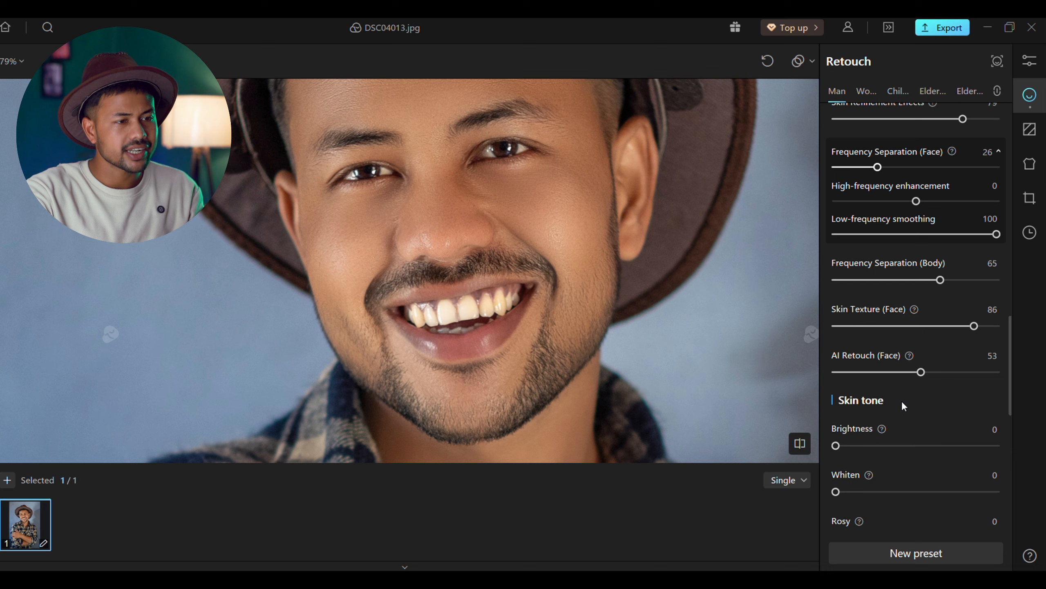
pyautogui.moveTo(921, 372)
pyautogui.mouseDown()
pyautogui.moveTo(865, 387)
pyautogui.moveTo(807, 431)
pyautogui.mouseUp()
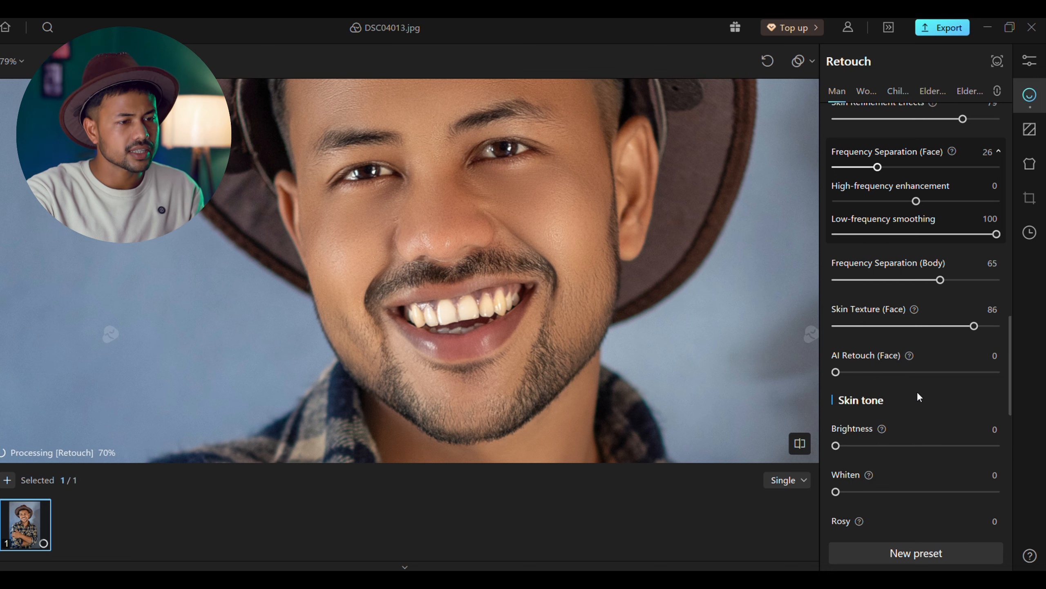
# Step: Brighten the man's skin tone by setting Brightness to 31 in the Skin tone settings
pyautogui.scroll(-3, 917, 391)
pyautogui.scroll(4, 886, 348)
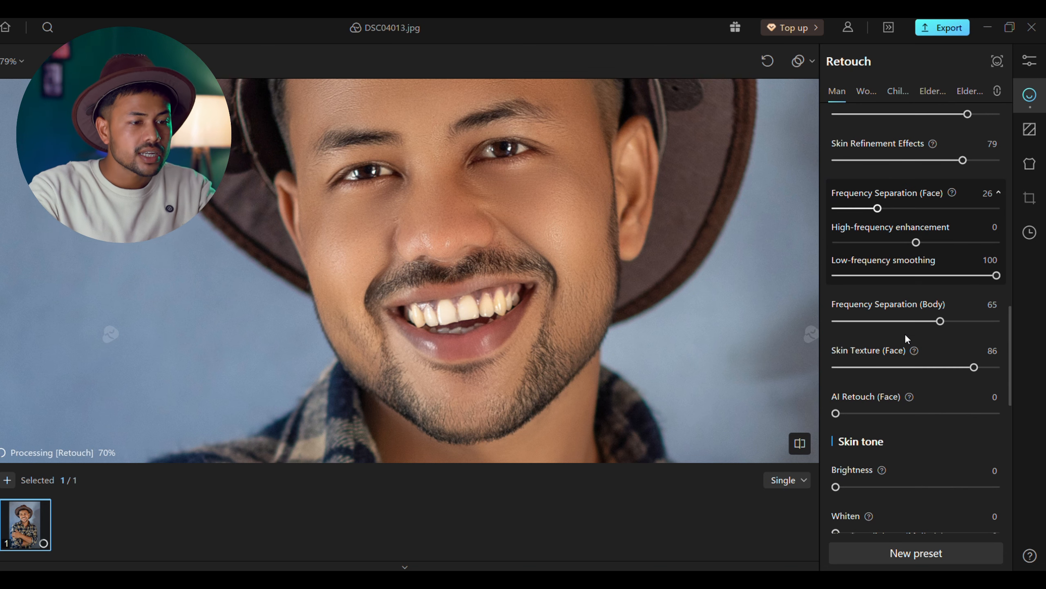
pyautogui.scroll(-5, 905, 334)
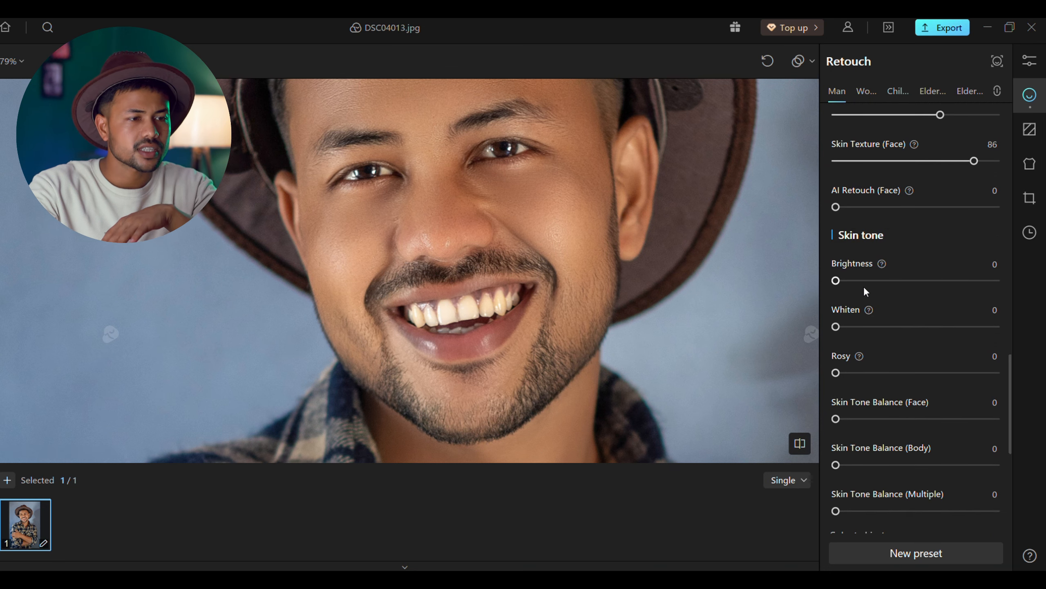
pyautogui.moveTo(840, 282); pyautogui.dragTo(887, 313)
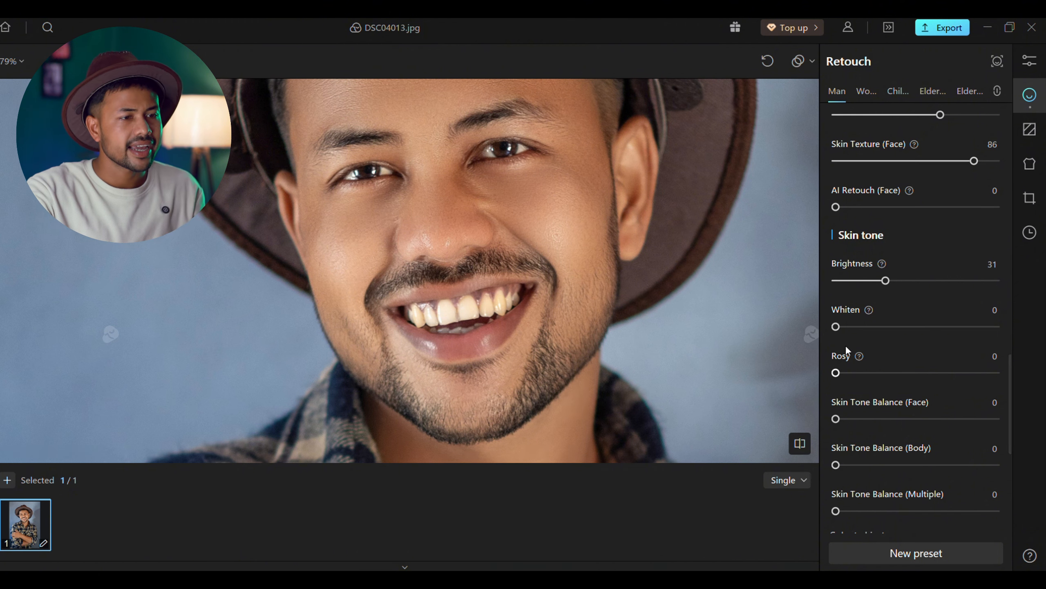
# Step: Whiten the man's skin by setting Whiten to 15, and check the whole face
pyautogui.moveTo(860, 333); pyautogui.dragTo(860, 332)
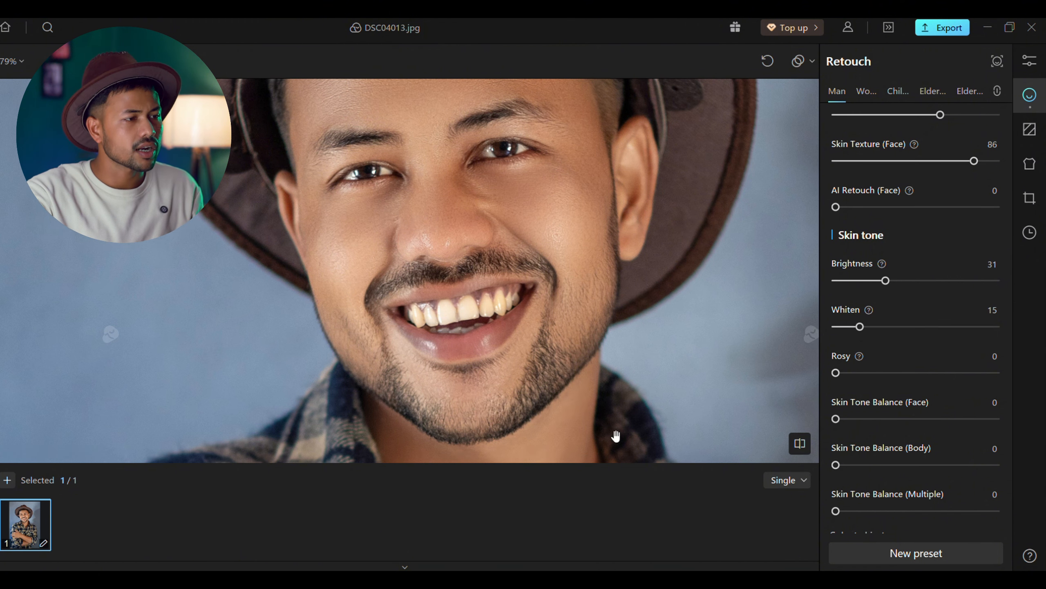
pyautogui.scroll(-2, 590, 374)
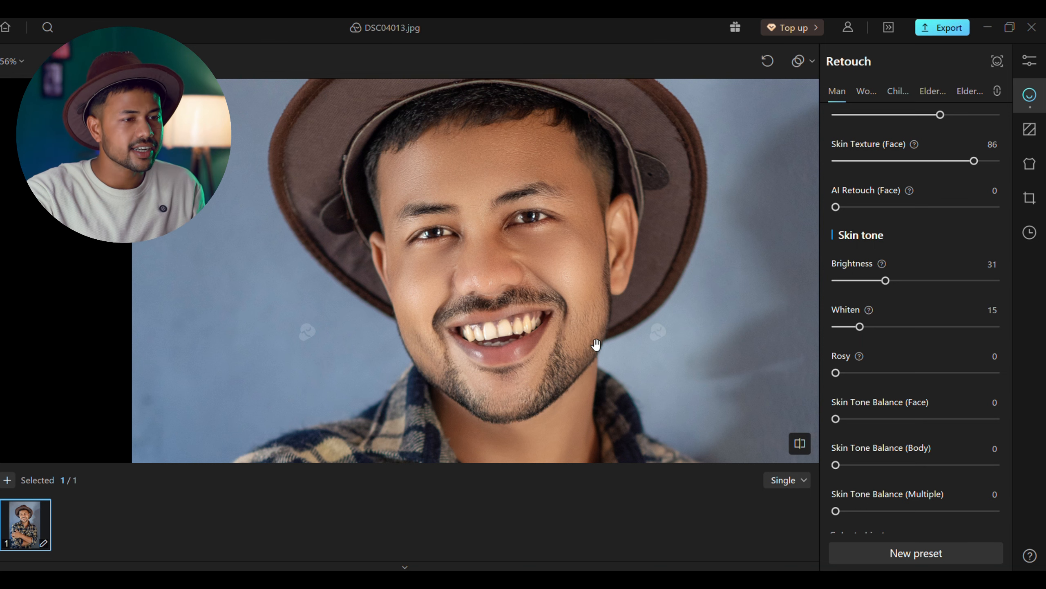
pyautogui.moveTo(596, 345)
pyautogui.mouseDown()
pyautogui.moveTo(569, 290)
pyautogui.moveTo(582, 311)
pyautogui.mouseUp()
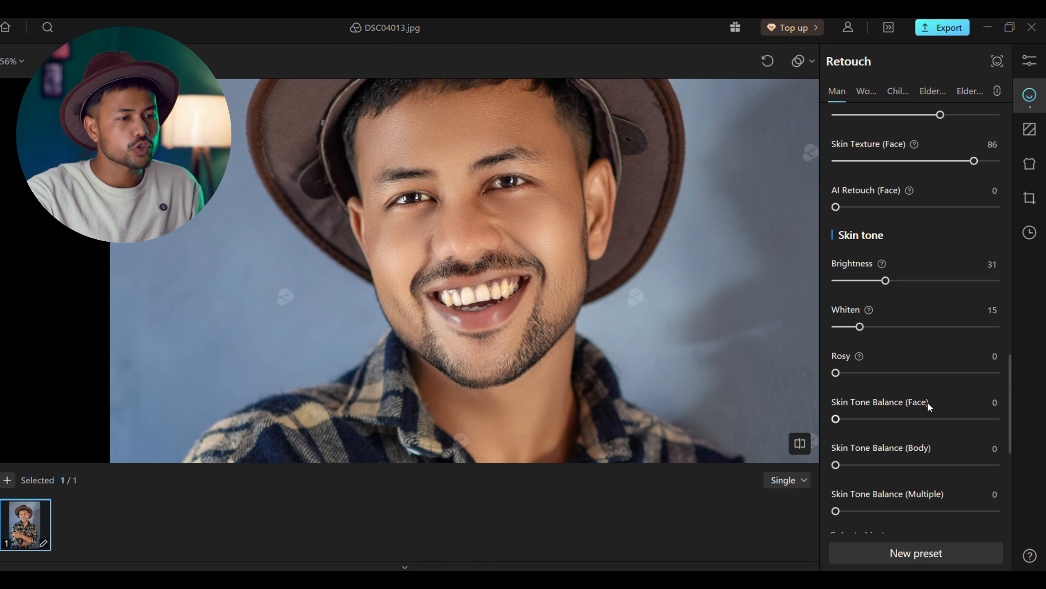
# Step: Try a Rosy value of 74 on the skin tone, and lower it to 2
pyautogui.scroll(-2, 861, 317)
pyautogui.moveTo(857, 291); pyautogui.dragTo(955, 365)
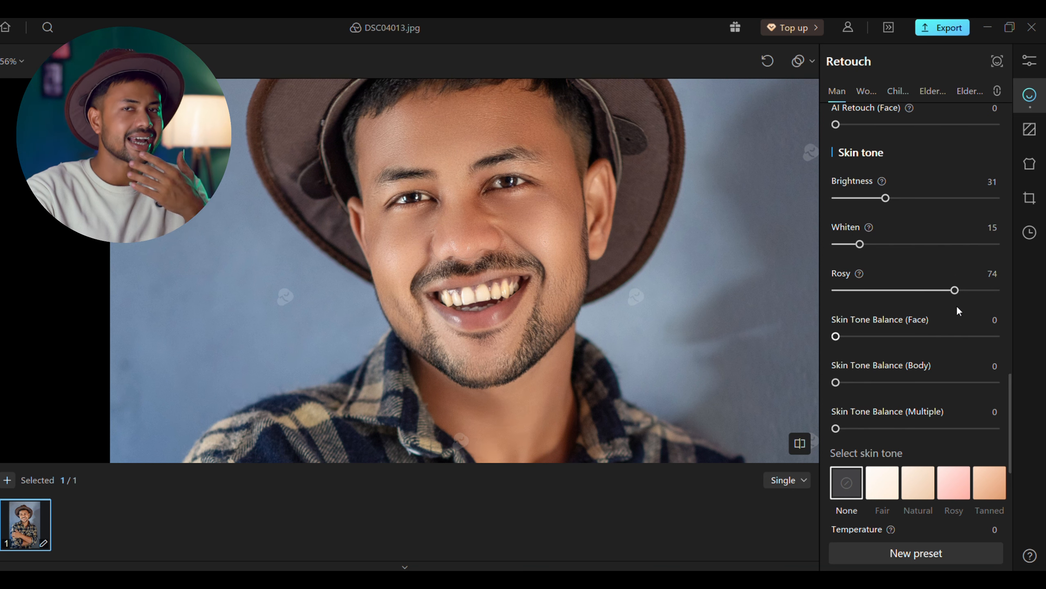
pyautogui.moveTo(954, 292); pyautogui.dragTo(840, 296)
# Step: Even out the facial skin tone by trying Skin Tone Balance (Face) at 45 and lowering it to 28
pyautogui.scroll(-1, 913, 341)
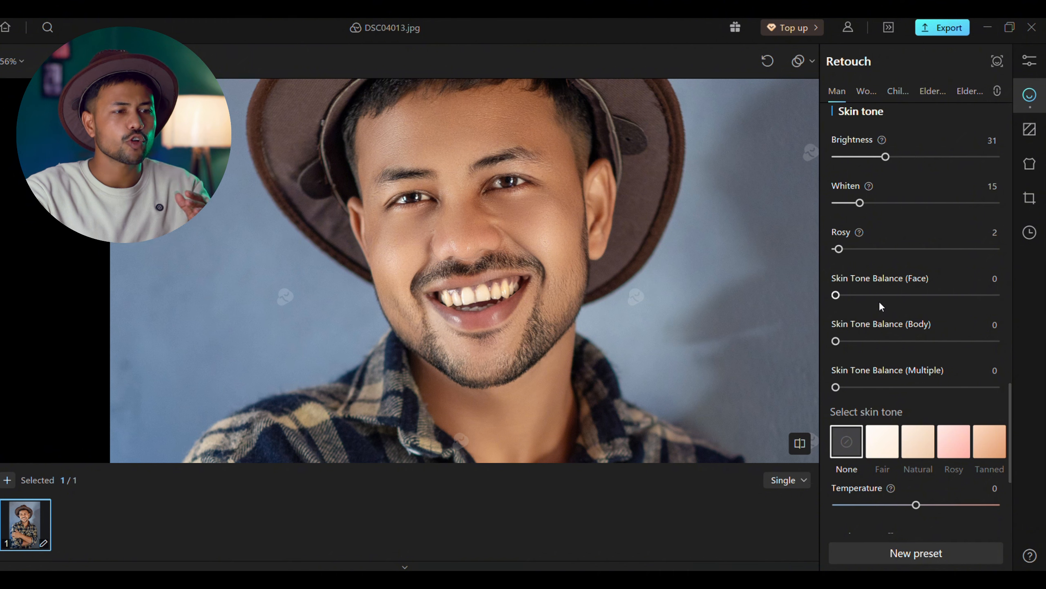
pyautogui.moveTo(836, 295); pyautogui.dragTo(915, 324)
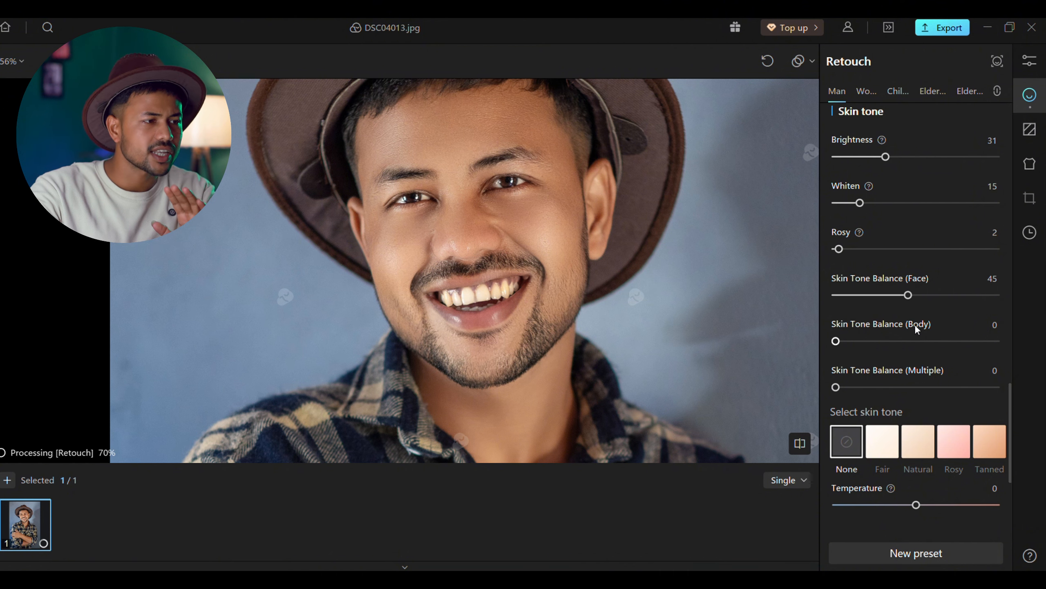
pyautogui.click(884, 300)
# Step: Compare the Tanned and Rosy skin tone presets on the portrait, and choose Natural
pyautogui.scroll(-3, 883, 305)
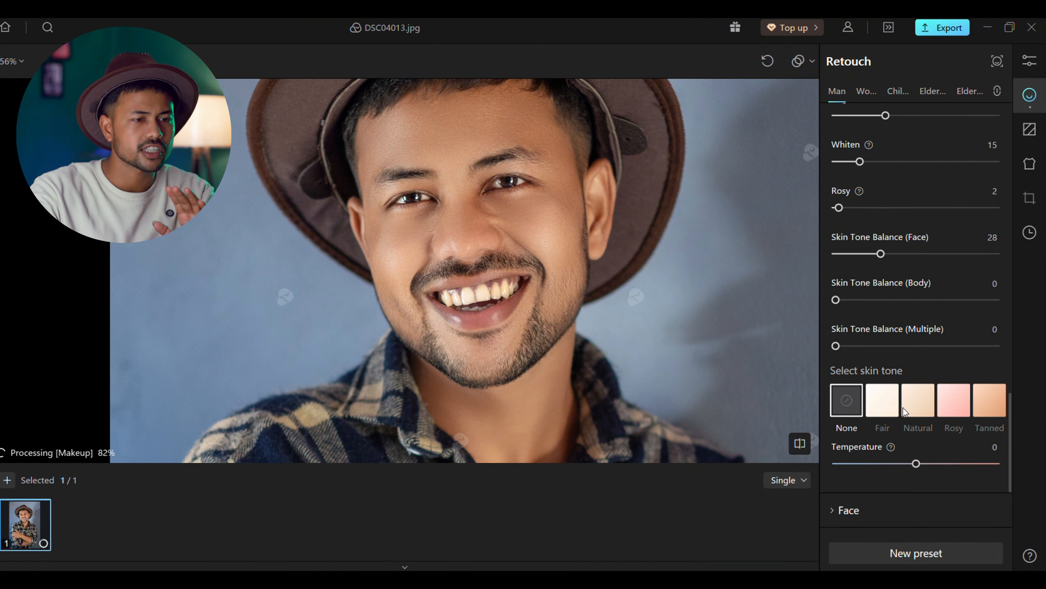
pyautogui.click(988, 324)
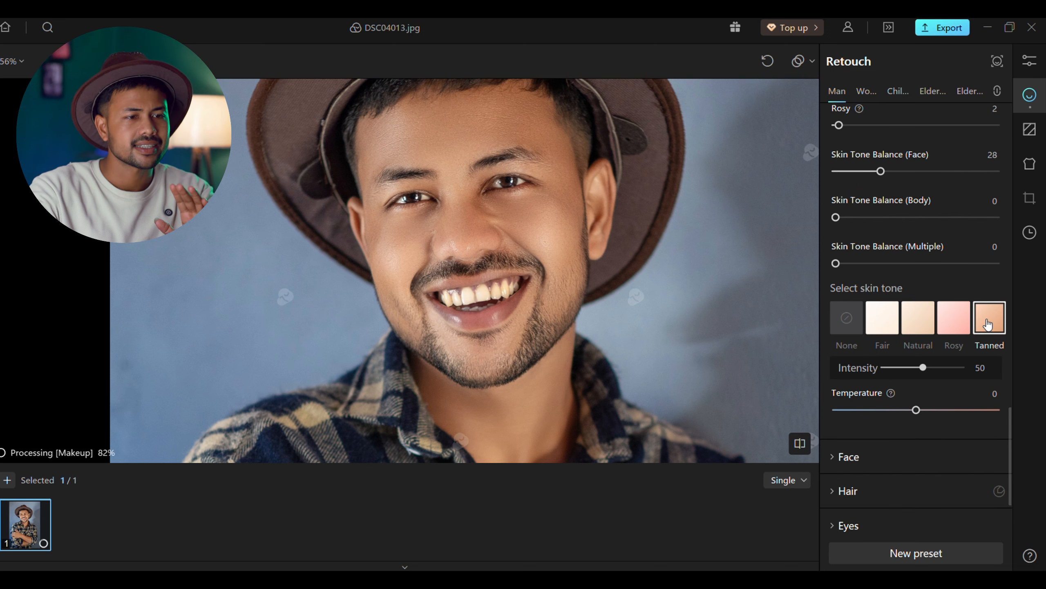
pyautogui.click(954, 324)
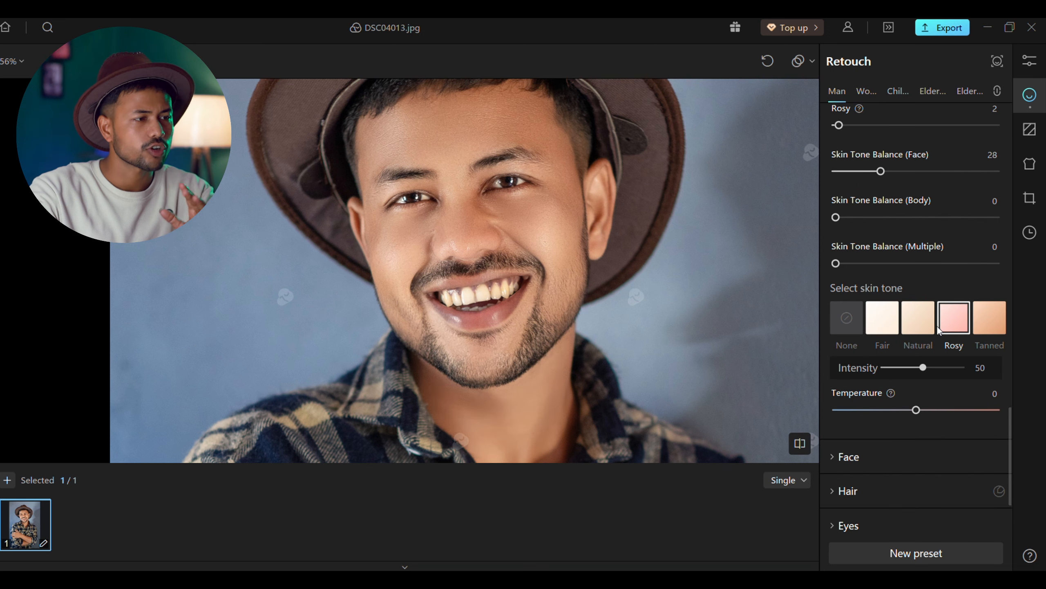
pyautogui.click(925, 330)
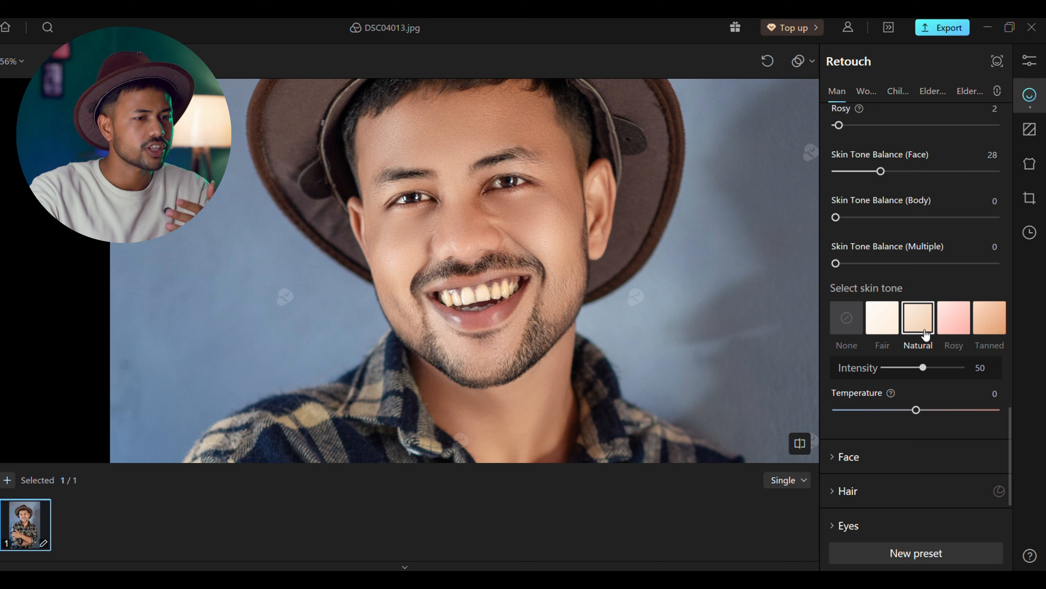
# Step: Set the Natural skin tone's intensity to 27 after trying 21 and 10, checking the portrait at different magnifications
pyautogui.moveTo(924, 367); pyautogui.dragTo(899, 381)
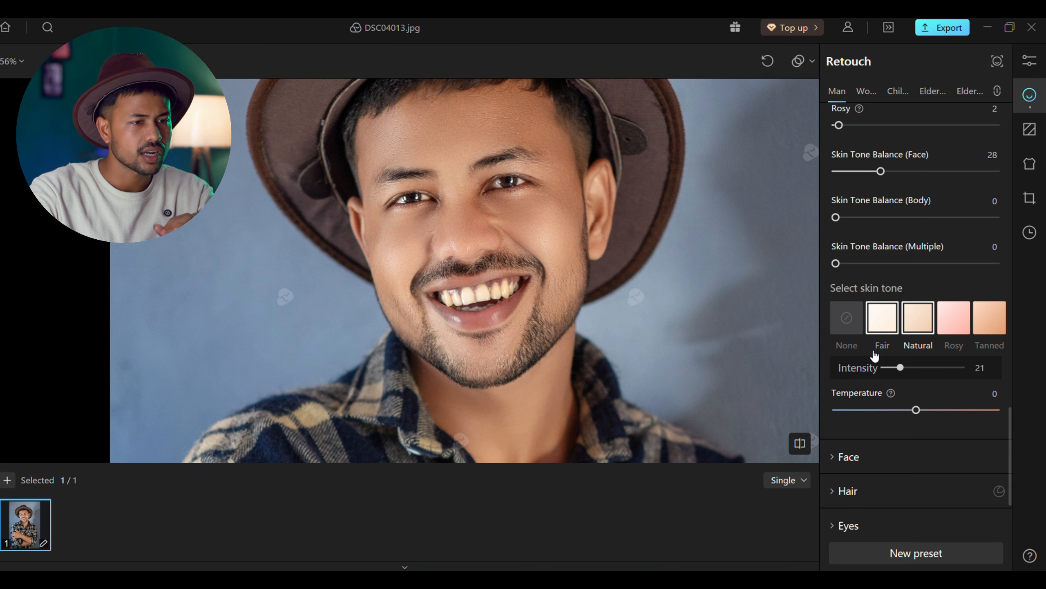
pyautogui.moveTo(900, 370); pyautogui.dragTo(891, 373)
pyautogui.scroll(-1, 643, 329)
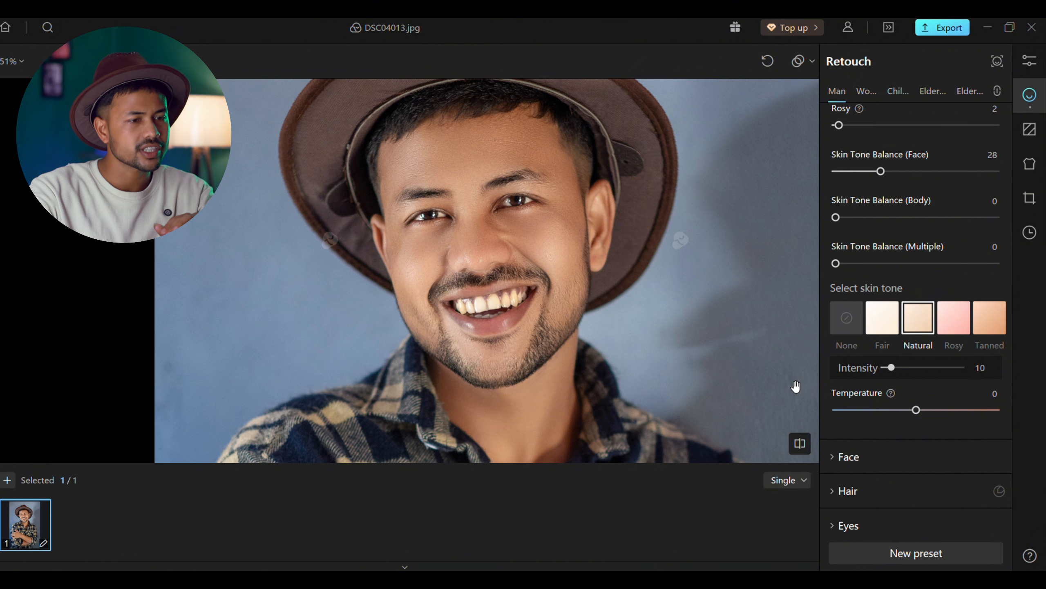
pyautogui.scroll(-1, 877, 400)
pyautogui.moveTo(917, 369)
pyautogui.mouseDown()
pyautogui.moveTo(965, 377)
pyautogui.moveTo(902, 403)
pyautogui.moveTo(908, 374)
pyautogui.moveTo(917, 377)
pyautogui.mouseUp()
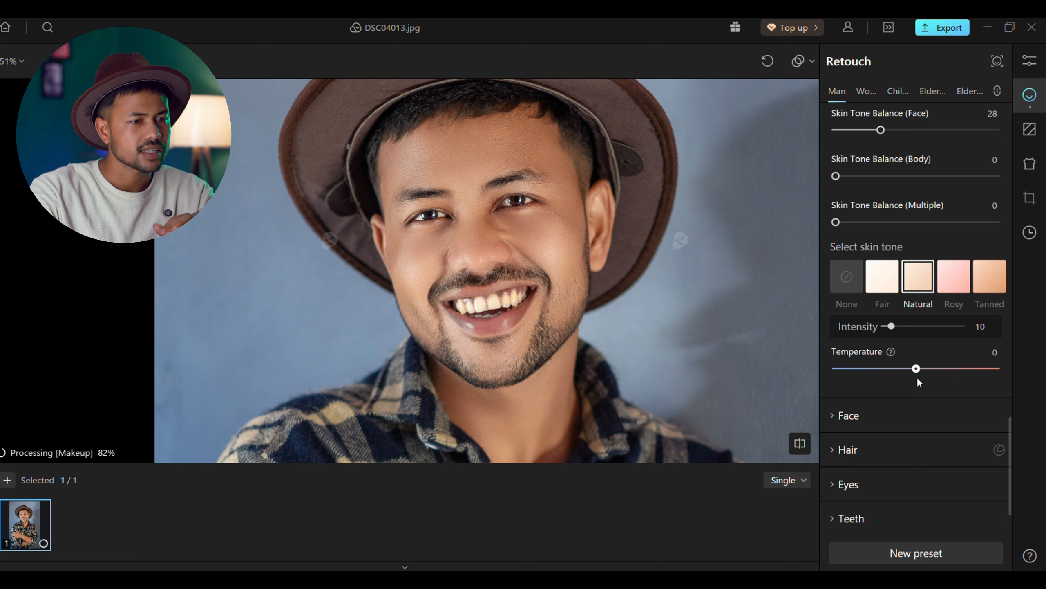
pyautogui.click(909, 334)
pyautogui.moveTo(909, 335); pyautogui.dragTo(905, 337)
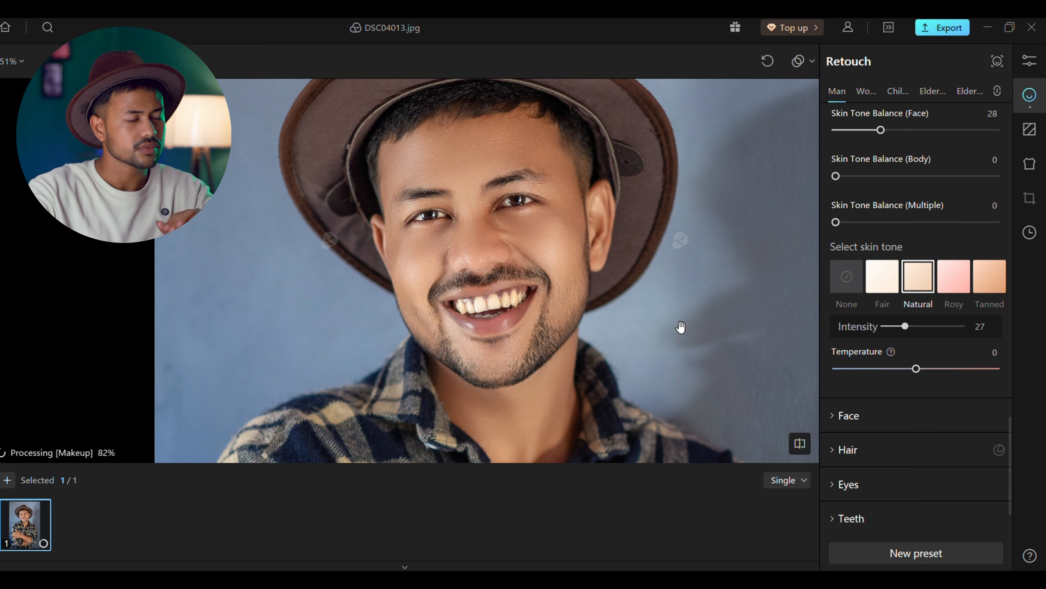
pyautogui.scroll(-3, 680, 327)
pyautogui.scroll(1, 533, 314)
pyautogui.scroll(2, 533, 314)
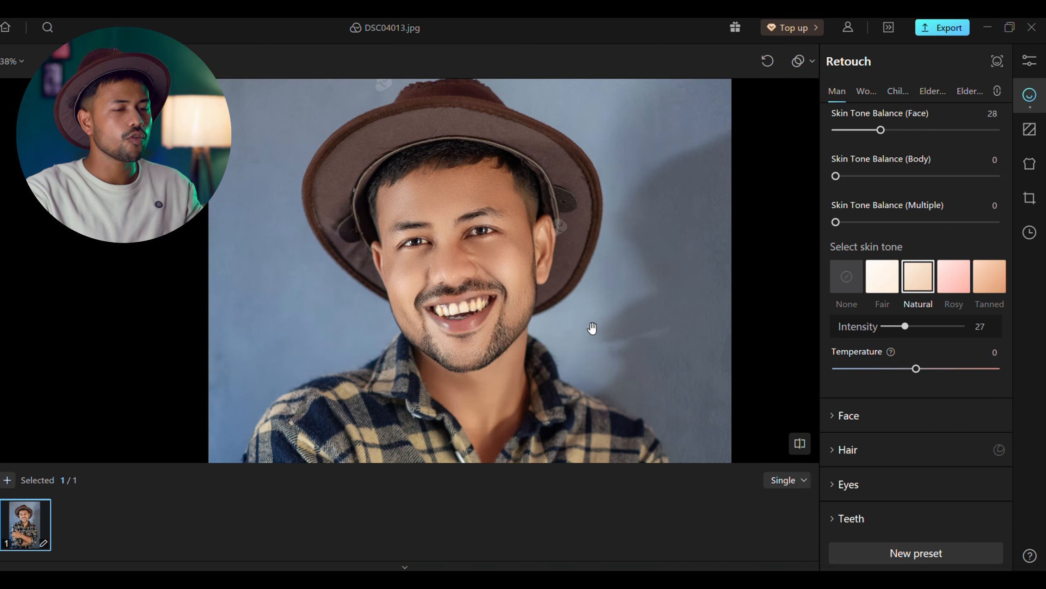
# Step: Slim the man's face slightly by setting V Shape to 6 in the Face shape settings
pyautogui.scroll(-2, 924, 333)
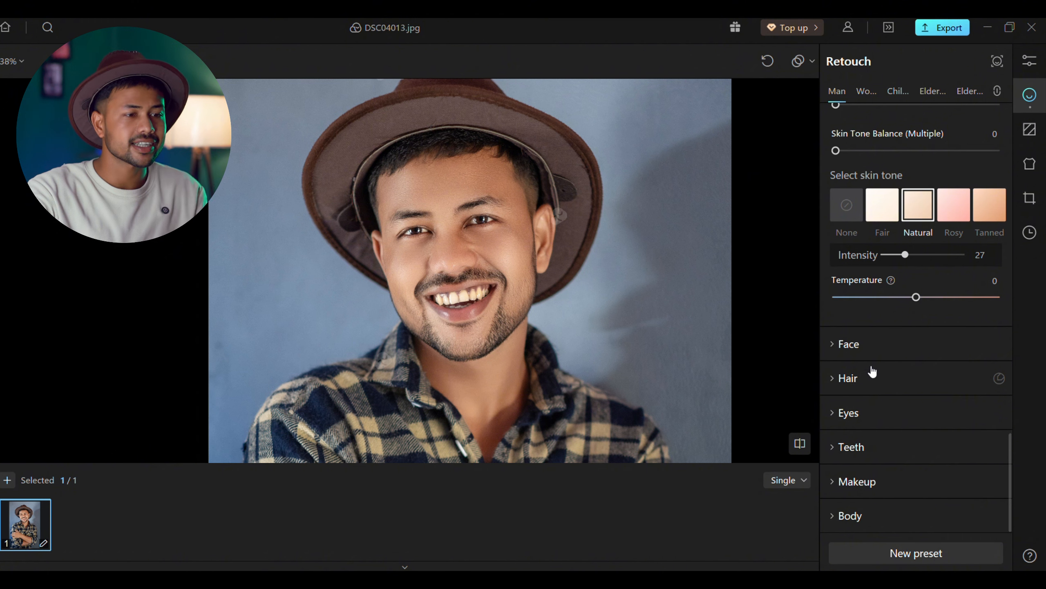
pyautogui.click(861, 347)
pyautogui.scroll(-3, 892, 334)
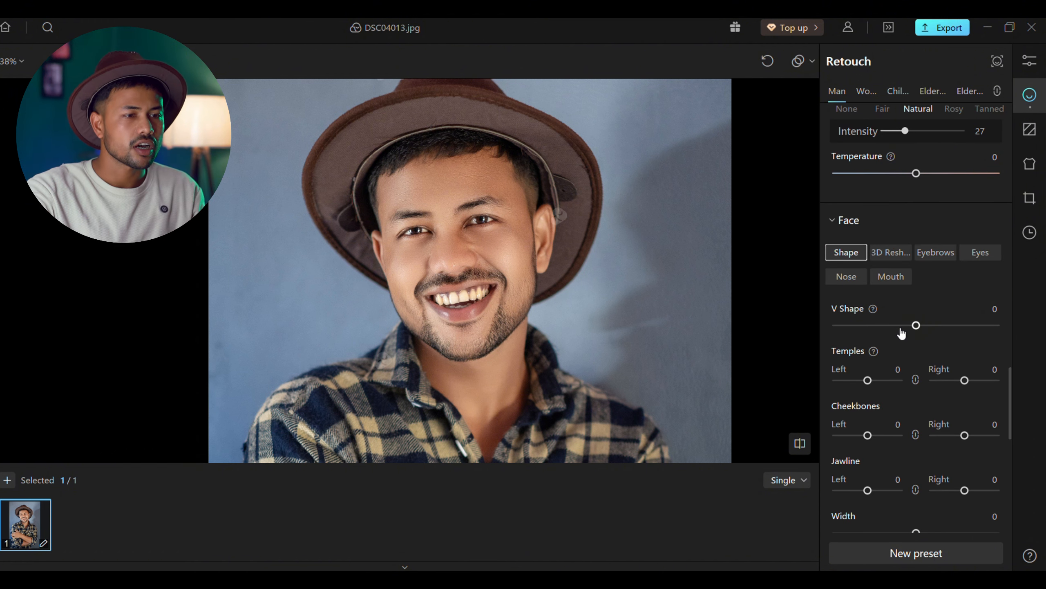
pyautogui.moveTo(900, 330); pyautogui.dragTo(922, 330)
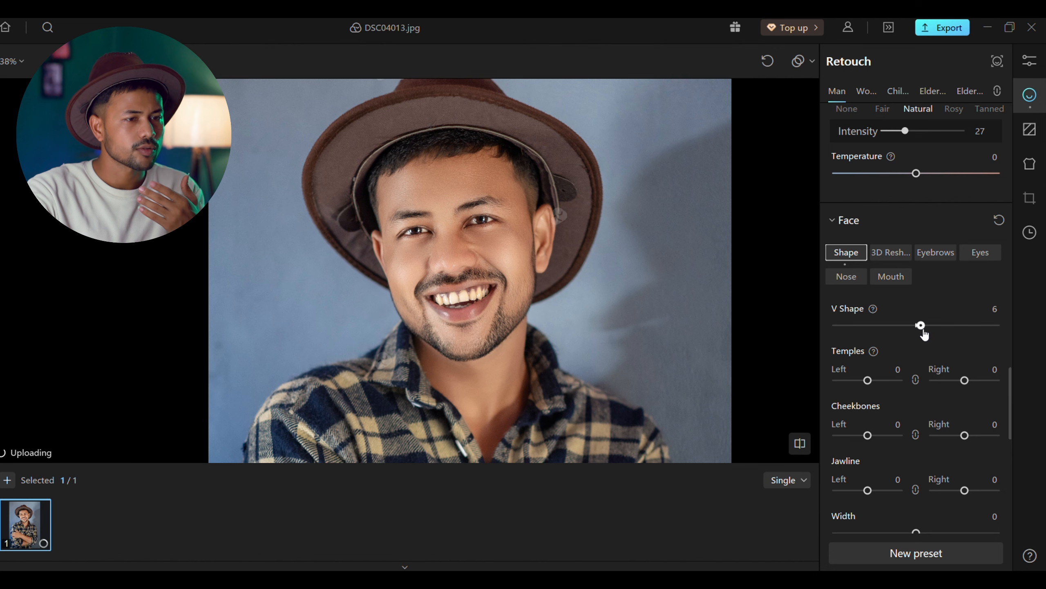
# Step: Adjust the man's cheekbones by trying 26 and setting both the left and right sides to -4
pyautogui.scroll(-1, 943, 343)
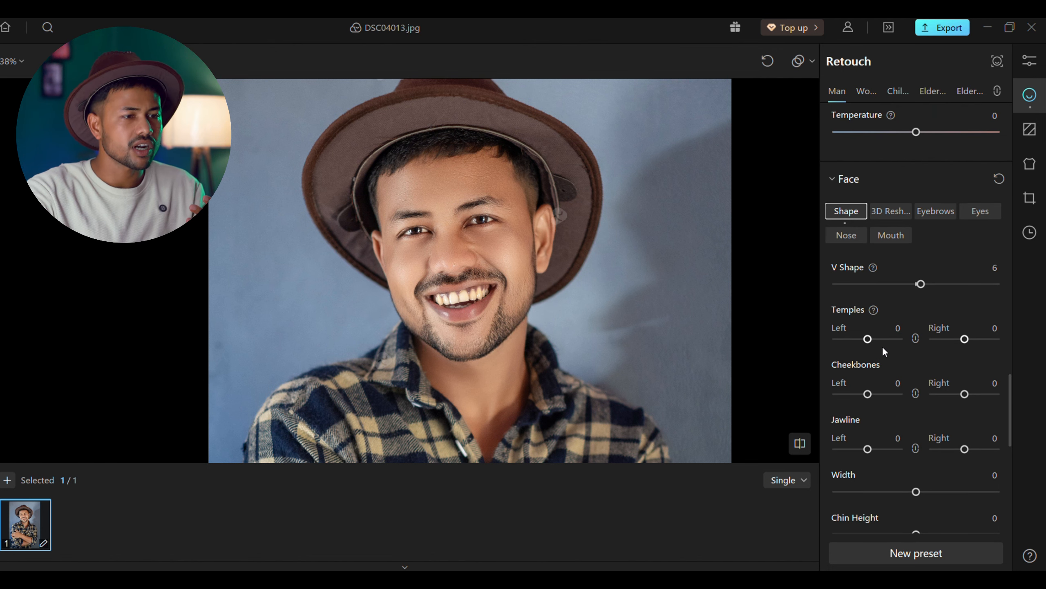
pyautogui.scroll(-1, 883, 352)
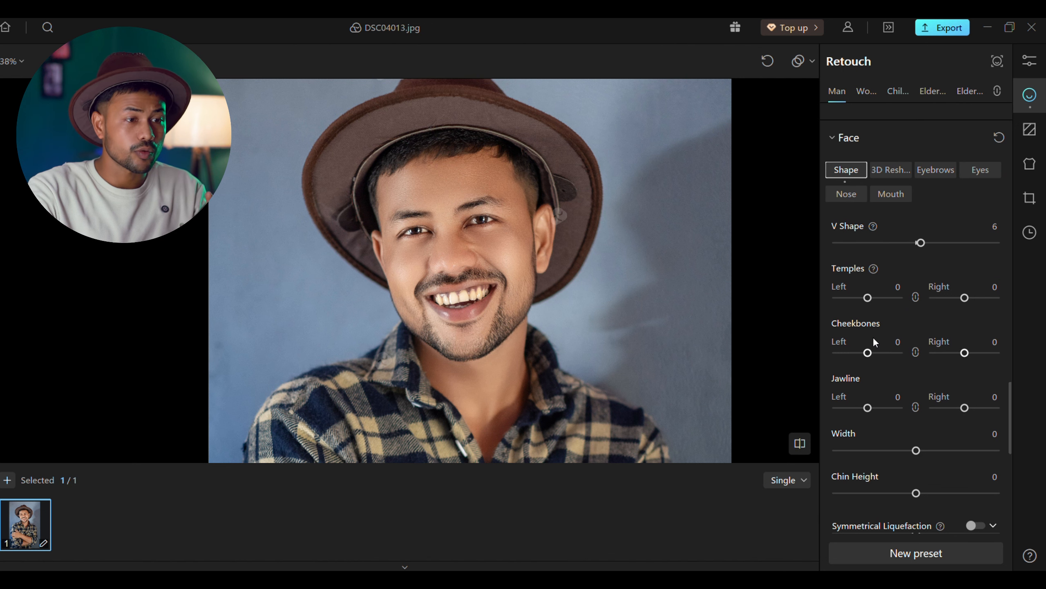
pyautogui.moveTo(868, 359)
pyautogui.mouseDown()
pyautogui.moveTo(884, 366)
pyautogui.moveTo(877, 362)
pyautogui.mouseUp()
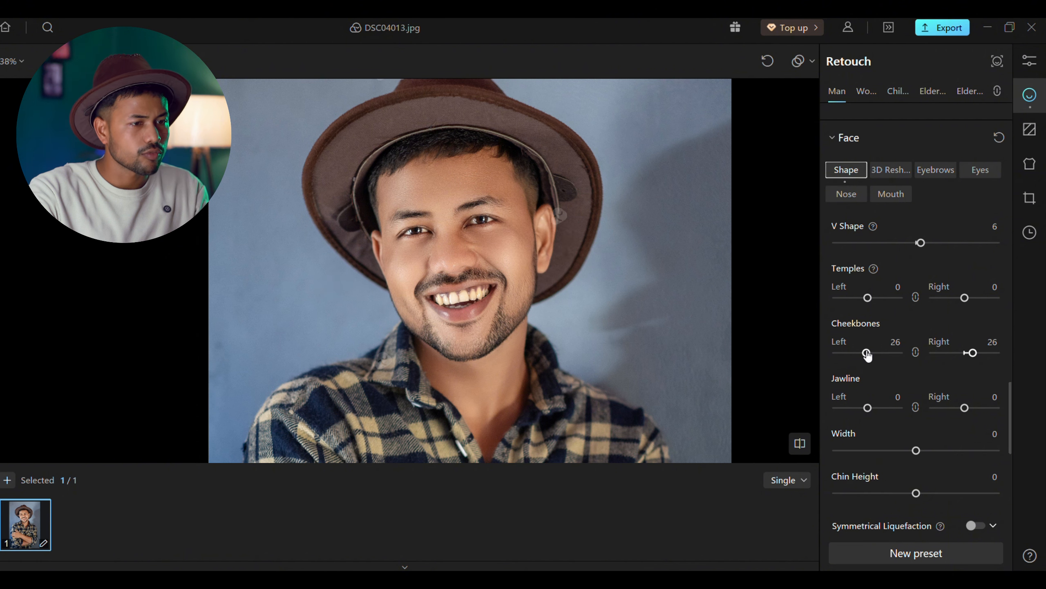
pyautogui.click(867, 353)
# Step: Refine the face shape by setting Jawline to -8 on both sides and Width to -8, and collapse the Face settings
pyautogui.scroll(-1, 870, 359)
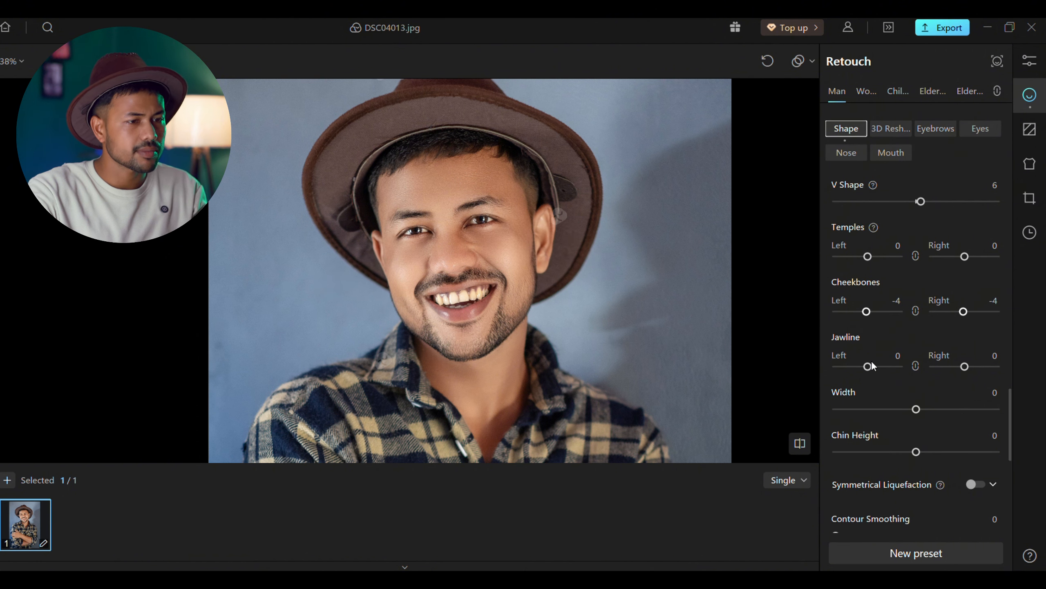
pyautogui.moveTo(870, 364)
pyautogui.mouseDown()
pyautogui.moveTo(865, 388)
pyautogui.moveTo(878, 377)
pyautogui.moveTo(865, 385)
pyautogui.mouseUp()
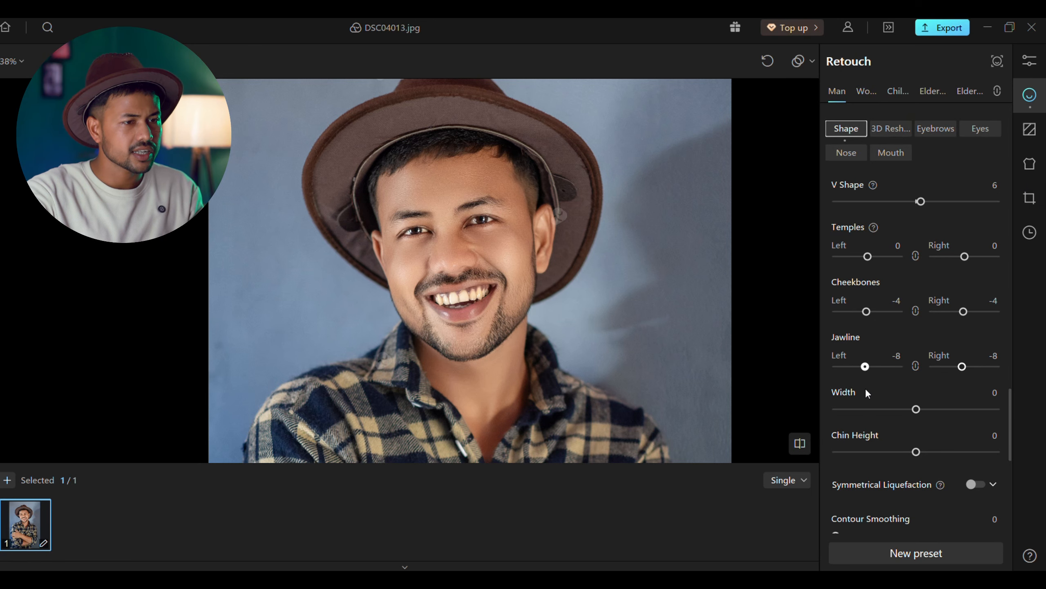
pyautogui.scroll(-1, 877, 382)
pyautogui.scroll(-1, 878, 381)
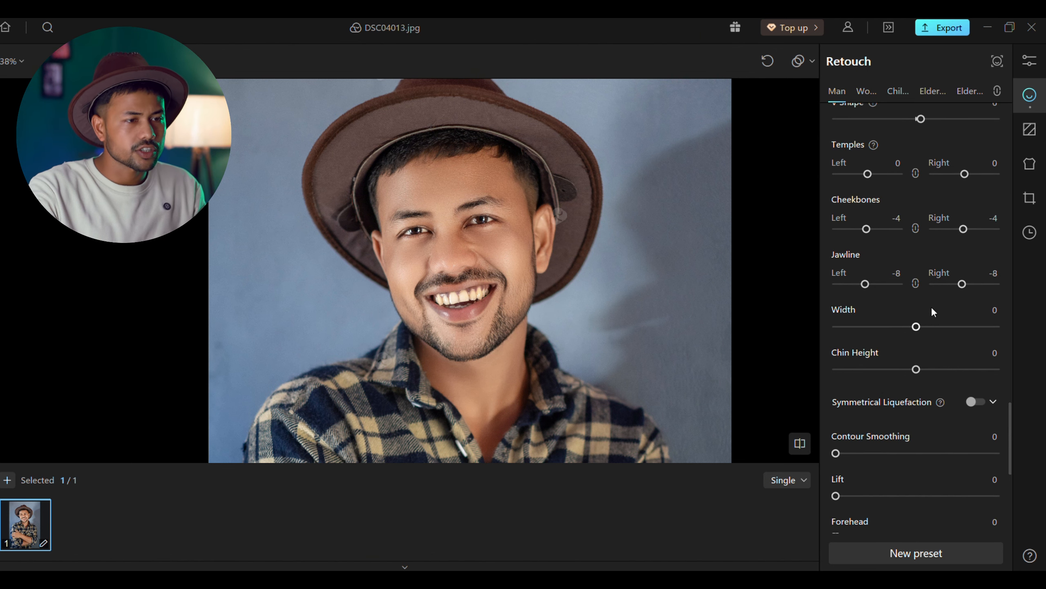
pyautogui.moveTo(918, 326)
pyautogui.mouseDown()
pyautogui.moveTo(932, 336)
pyautogui.moveTo(909, 339)
pyautogui.mouseUp()
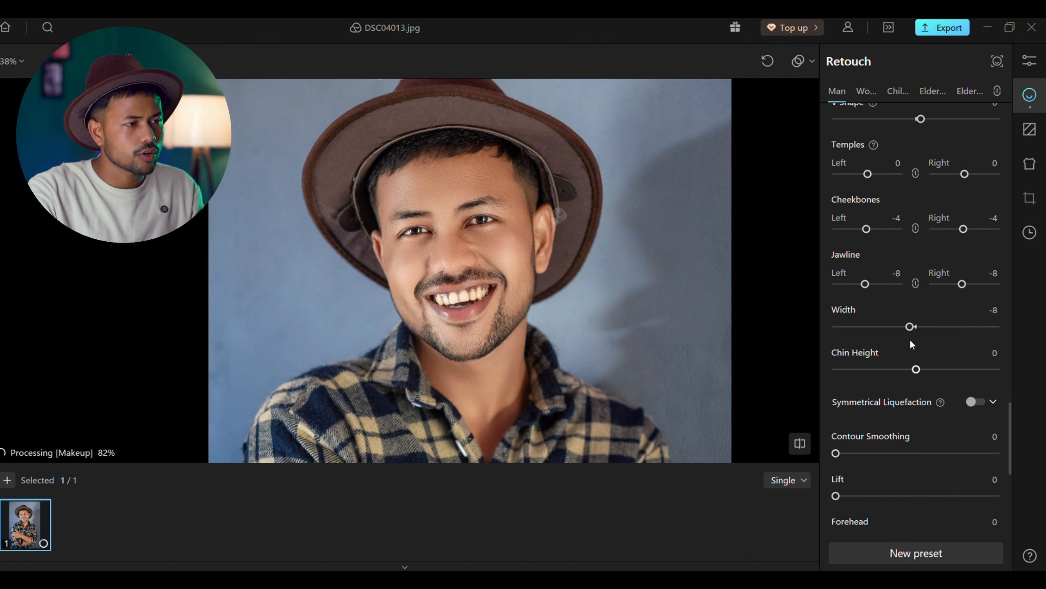
pyautogui.scroll(-3, 886, 289)
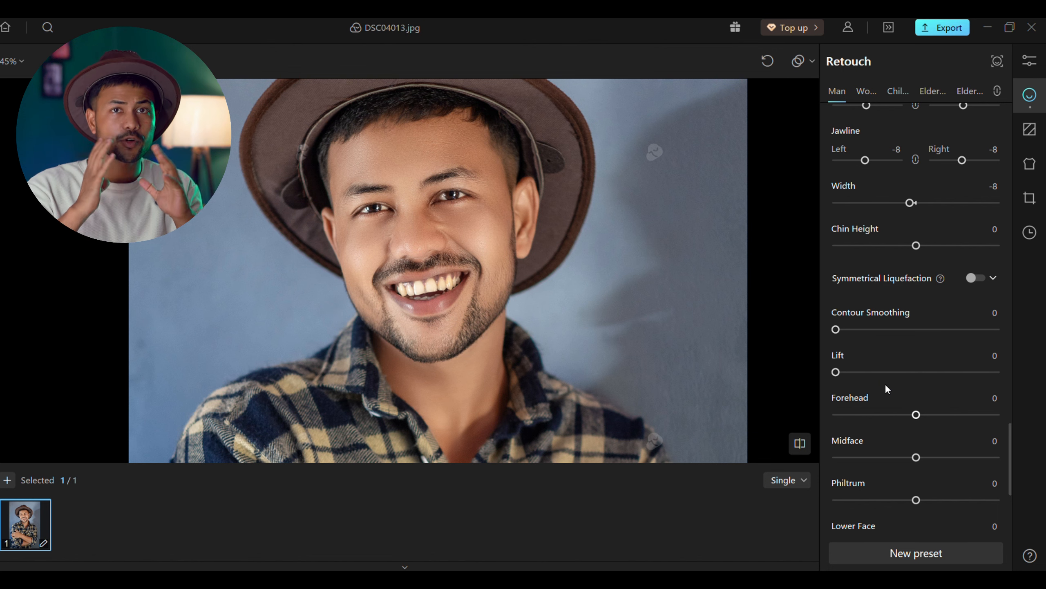
pyautogui.scroll(5, 887, 387)
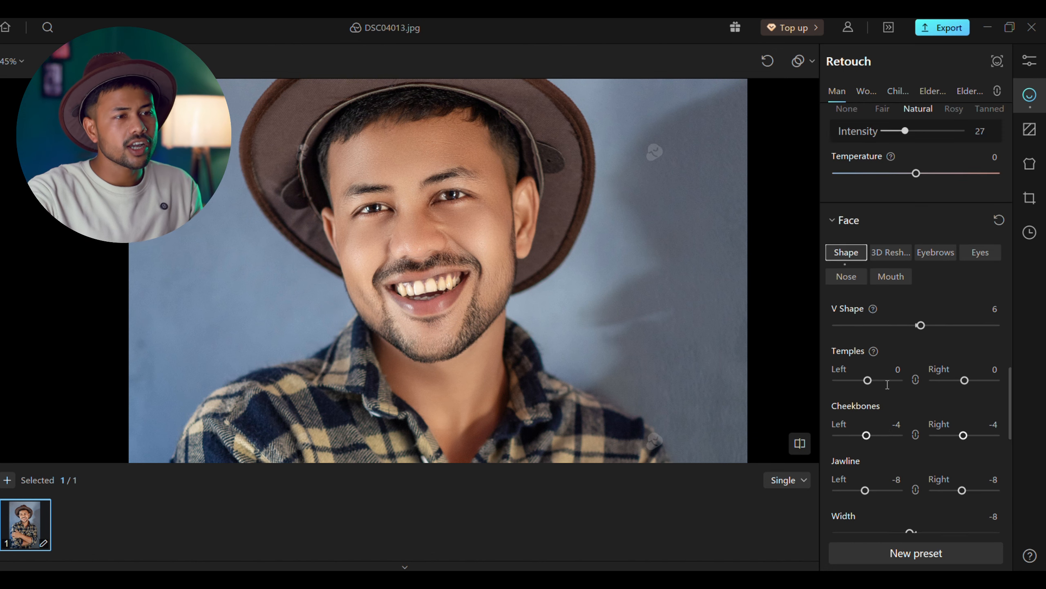
pyautogui.scroll(2, 884, 381)
pyautogui.click(838, 297)
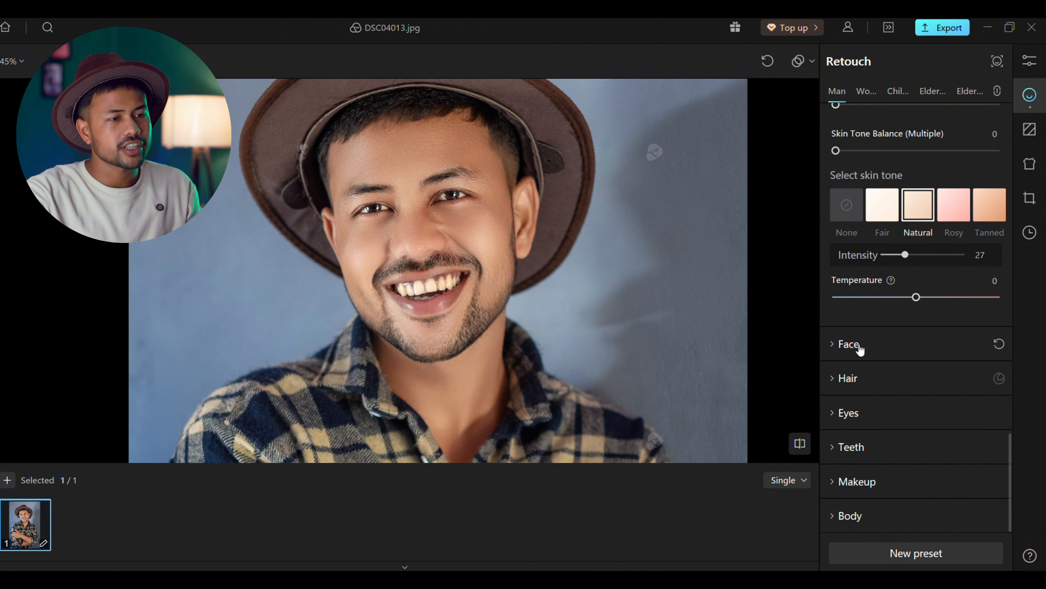
# Step: Smooth the man's hair by setting Soften Hair to 65 and Stray Hair to 71 in the Hair settings
pyautogui.click(862, 376)
pyautogui.scroll(-3, 893, 382)
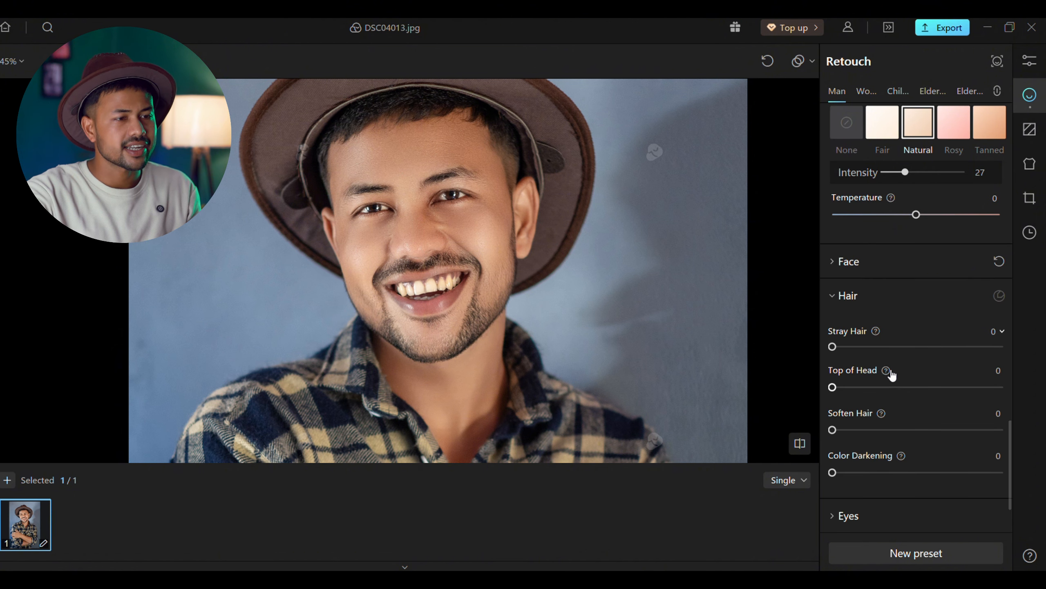
pyautogui.scroll(2, 526, 343)
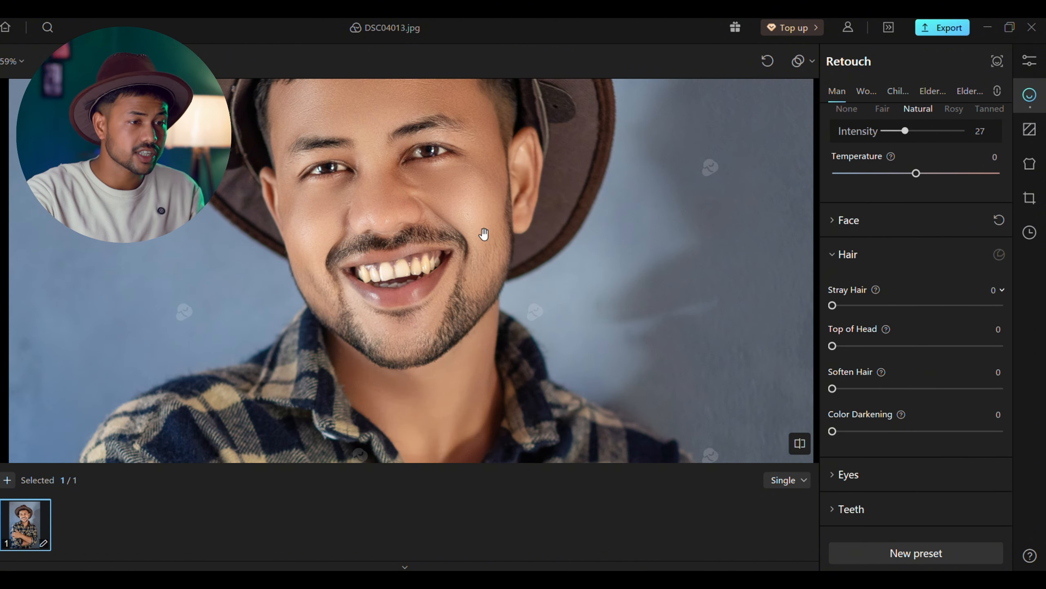
pyautogui.moveTo(484, 234); pyautogui.dragTo(526, 304)
pyautogui.moveTo(832, 388); pyautogui.dragTo(942, 406)
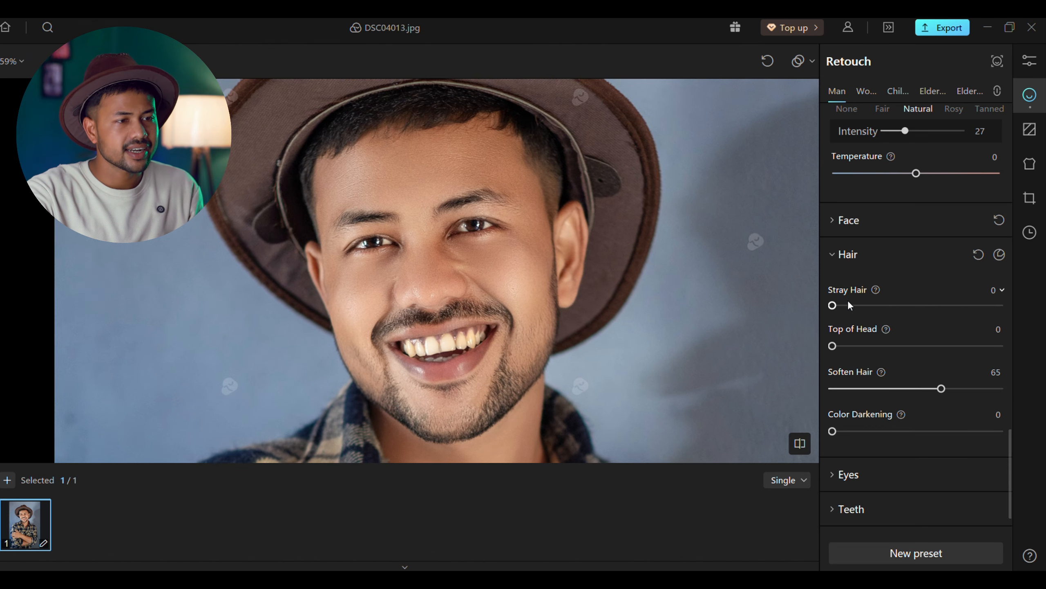
pyautogui.moveTo(832, 305); pyautogui.dragTo(917, 321)
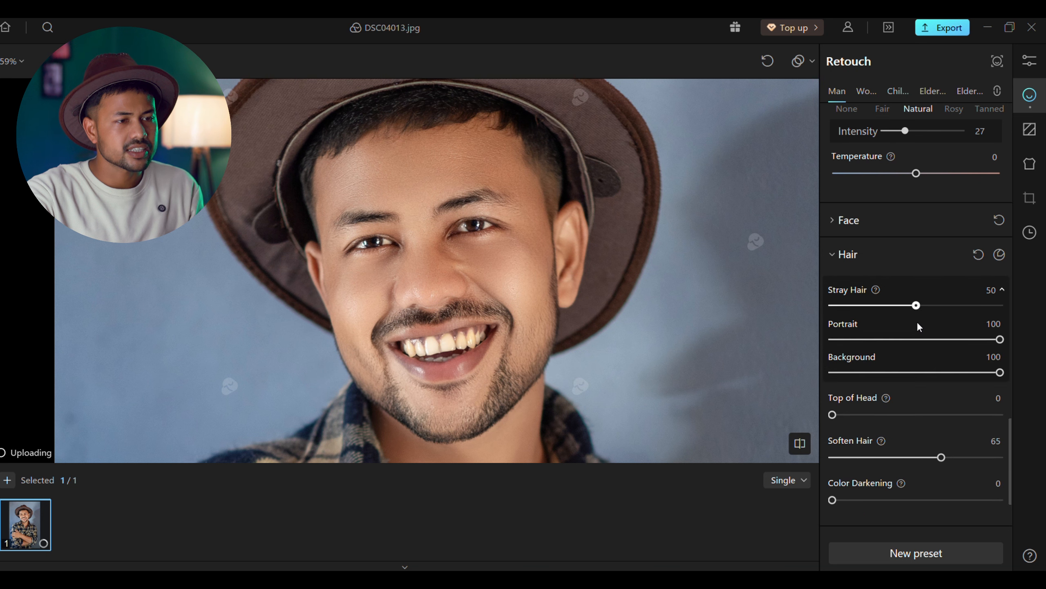
pyautogui.click(952, 305)
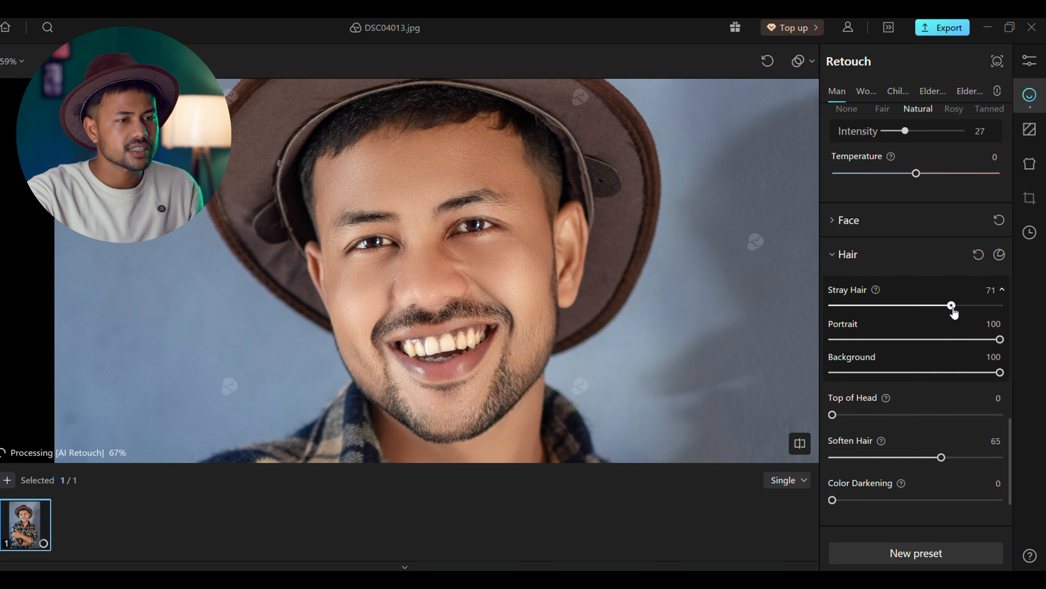
# Step: Darken the man's hair by setting Color Darkening to 11, and check the hairline up close
pyautogui.scroll(-3, 919, 389)
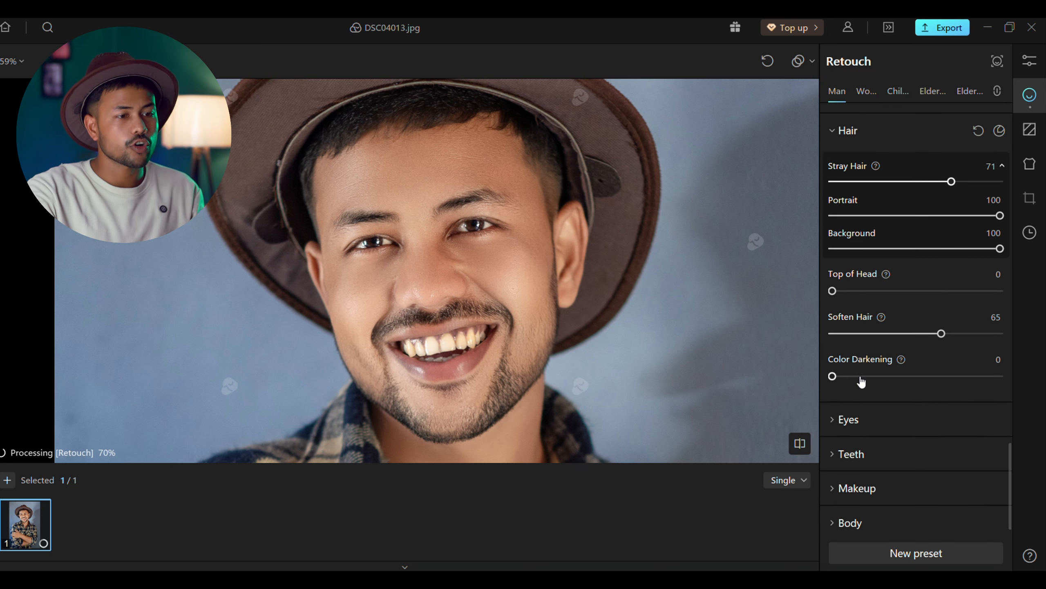
pyautogui.moveTo(857, 382); pyautogui.dragTo(850, 384)
pyautogui.scroll(2, 488, 223)
pyautogui.scroll(3, 488, 223)
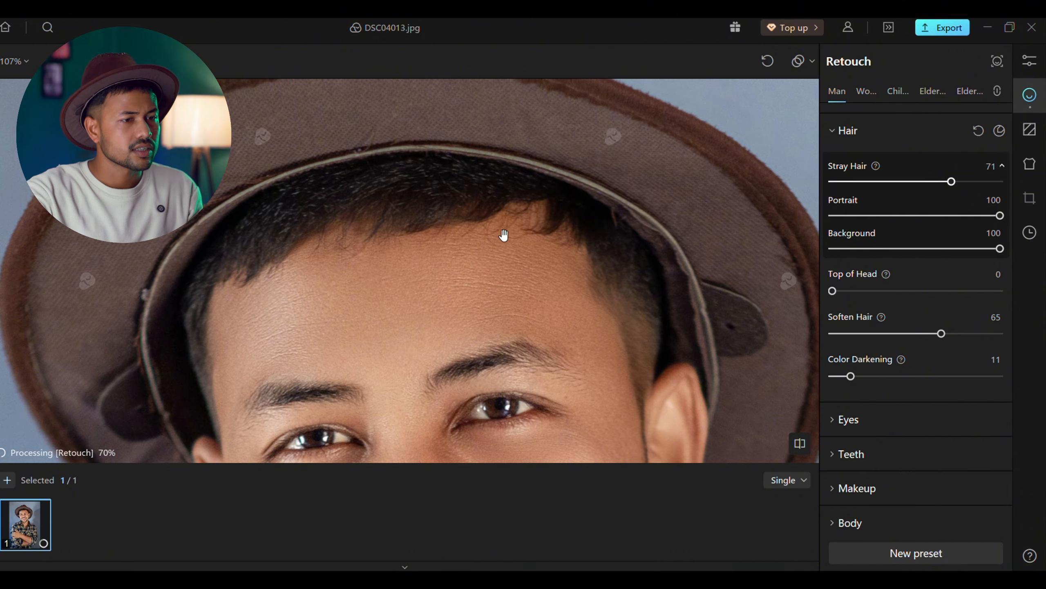
# Step: Clear and brighten the man's eyes by setting Redness to 35 and Brighten to 41 in the Eyes settings, and inspect them up close
pyautogui.scroll(-9, 502, 234)
pyautogui.scroll(-3, 752, 388)
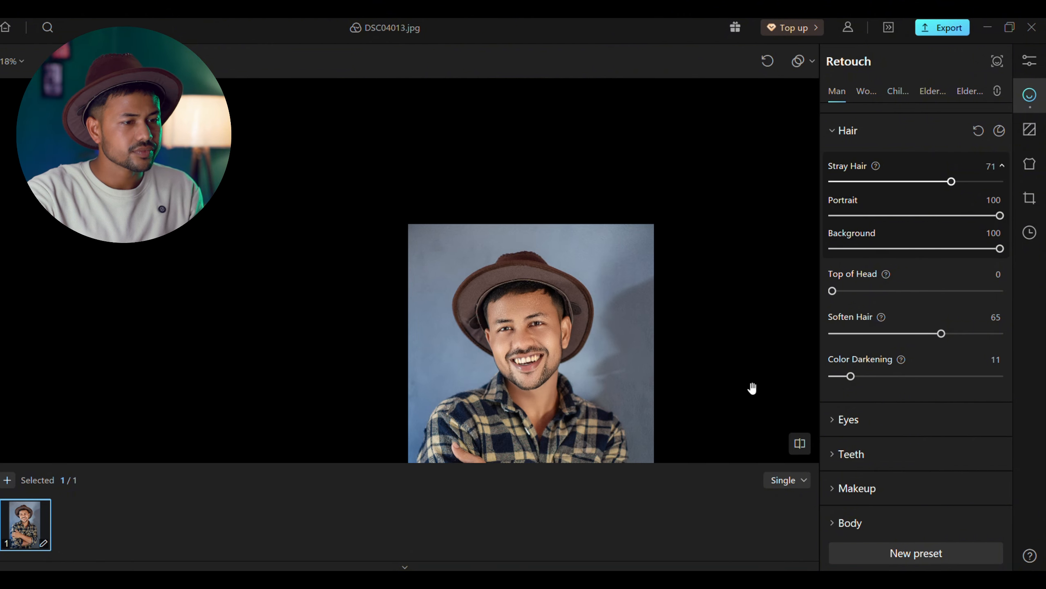
pyautogui.scroll(5, 645, 367)
pyautogui.scroll(-2, 542, 325)
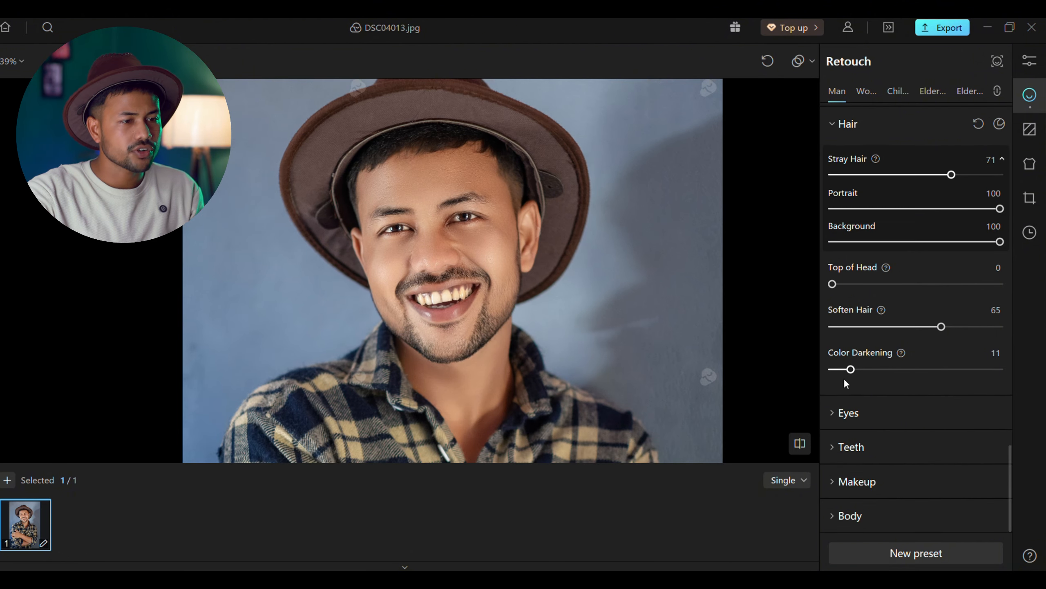
pyautogui.click(869, 412)
pyautogui.scroll(-3, 872, 410)
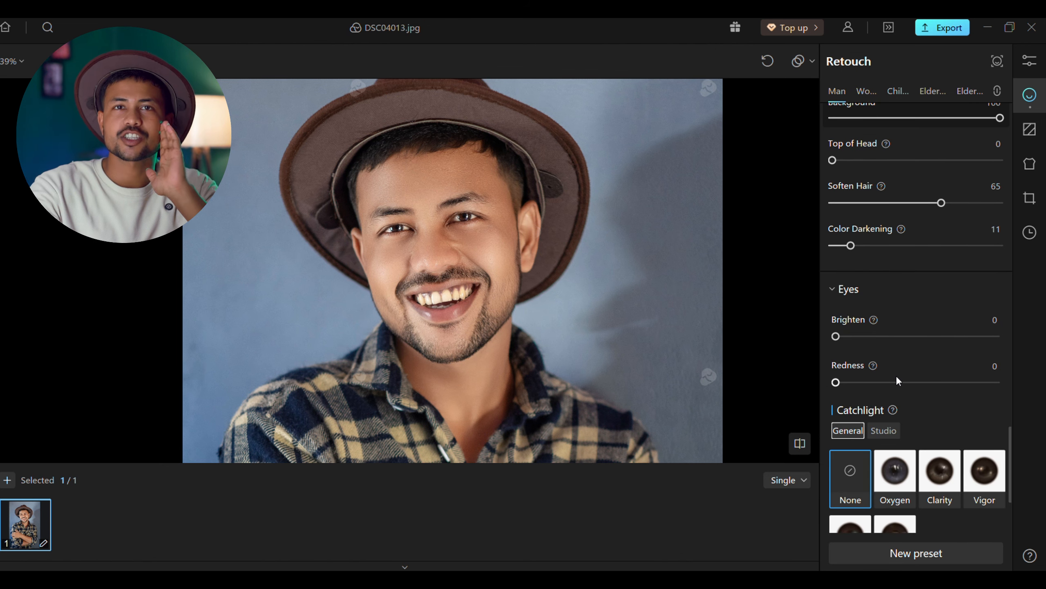
pyautogui.moveTo(836, 382); pyautogui.dragTo(892, 383)
pyautogui.moveTo(854, 336); pyautogui.dragTo(902, 336)
pyautogui.scroll(4, 448, 236)
pyautogui.scroll(4, 588, 266)
pyautogui.moveTo(481, 217); pyautogui.dragTo(673, 363)
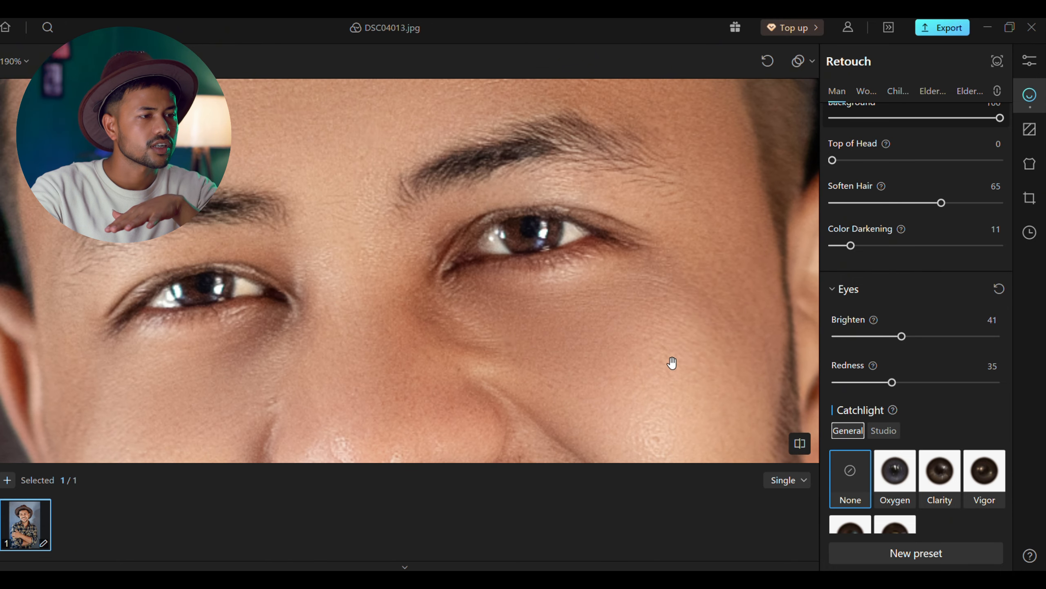
pyautogui.moveTo(902, 337); pyautogui.dragTo(903, 360)
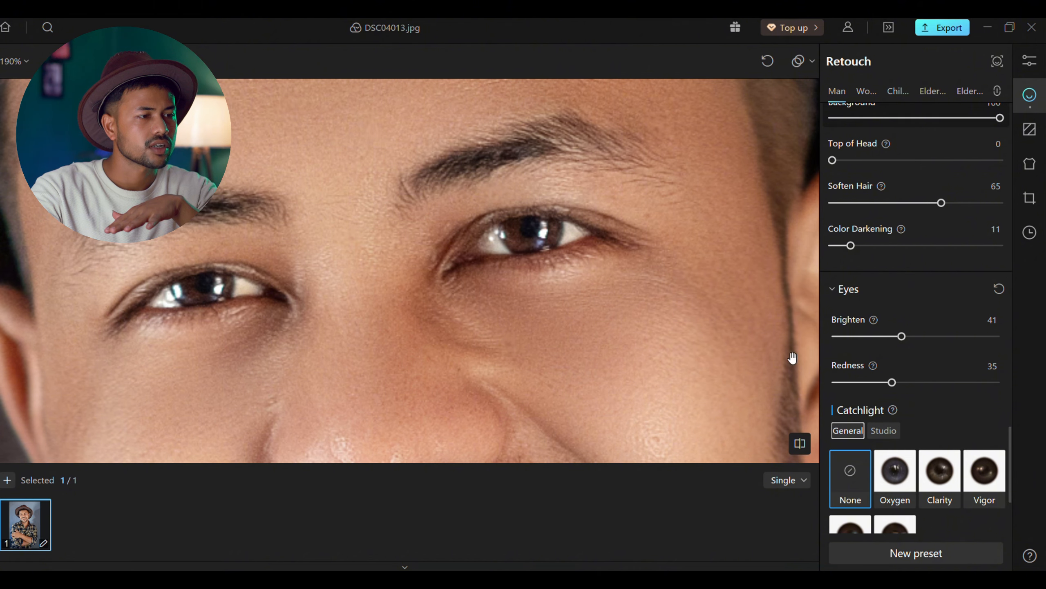
# Step: Look over the General Catchlight options for the eyes and collapse the Eyes settings
pyautogui.scroll(-2, 552, 303)
pyautogui.scroll(-3, 857, 430)
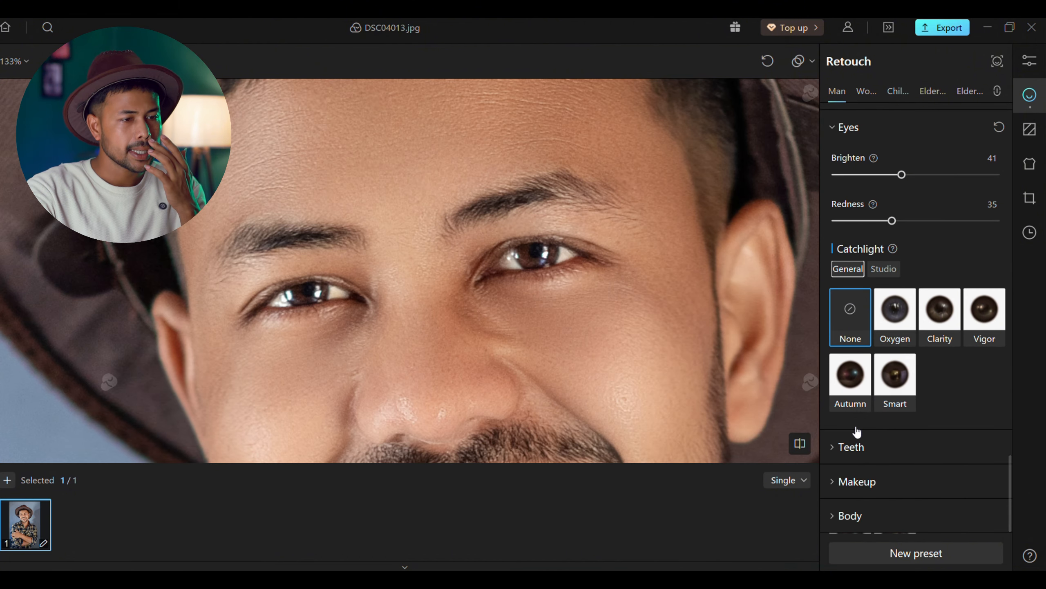
pyautogui.scroll(3, 873, 486)
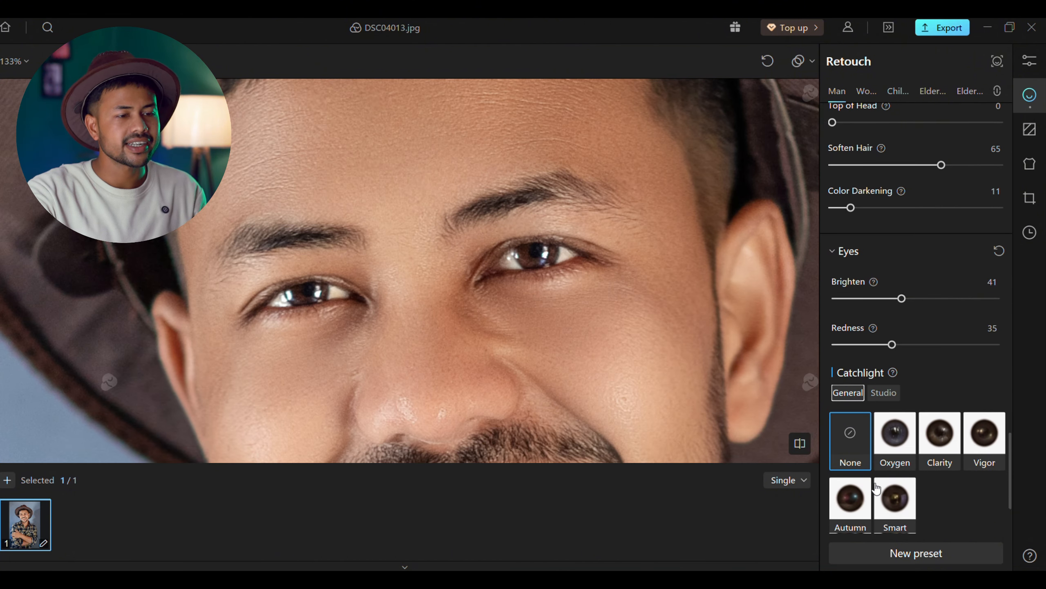
pyautogui.scroll(-3, 890, 453)
pyautogui.scroll(4, 885, 416)
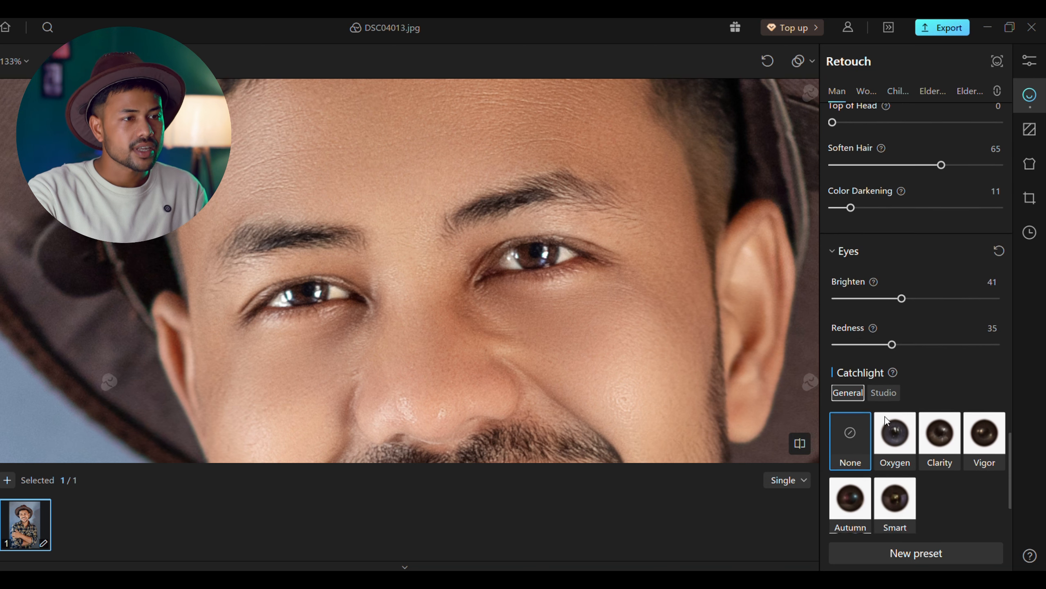
pyautogui.click(839, 289)
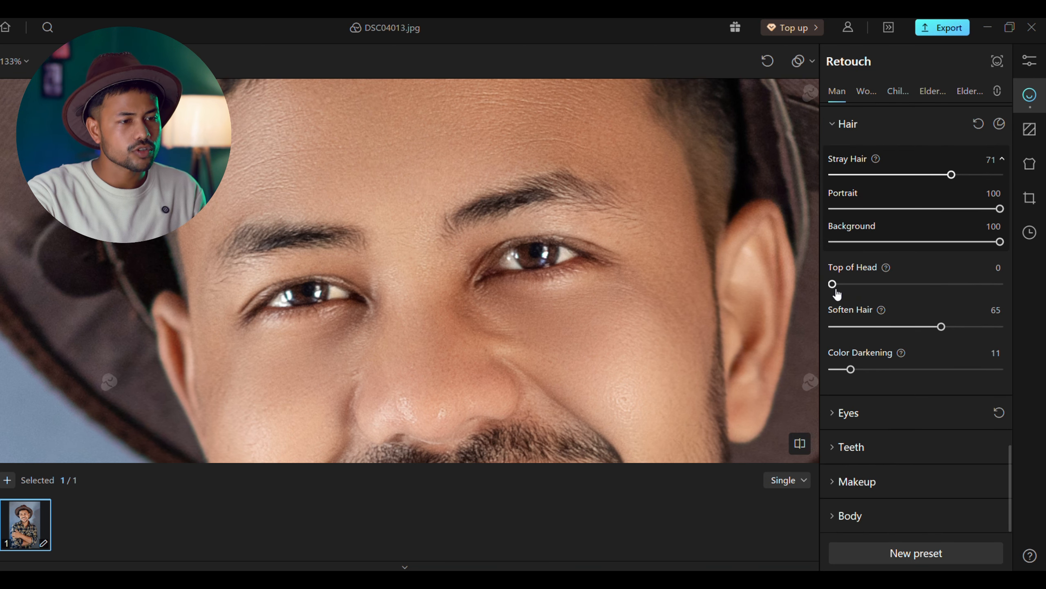
# Step: Turn on Straighten Teeth in the Teeth settings and inspect the man's smile up close
pyautogui.click(862, 448)
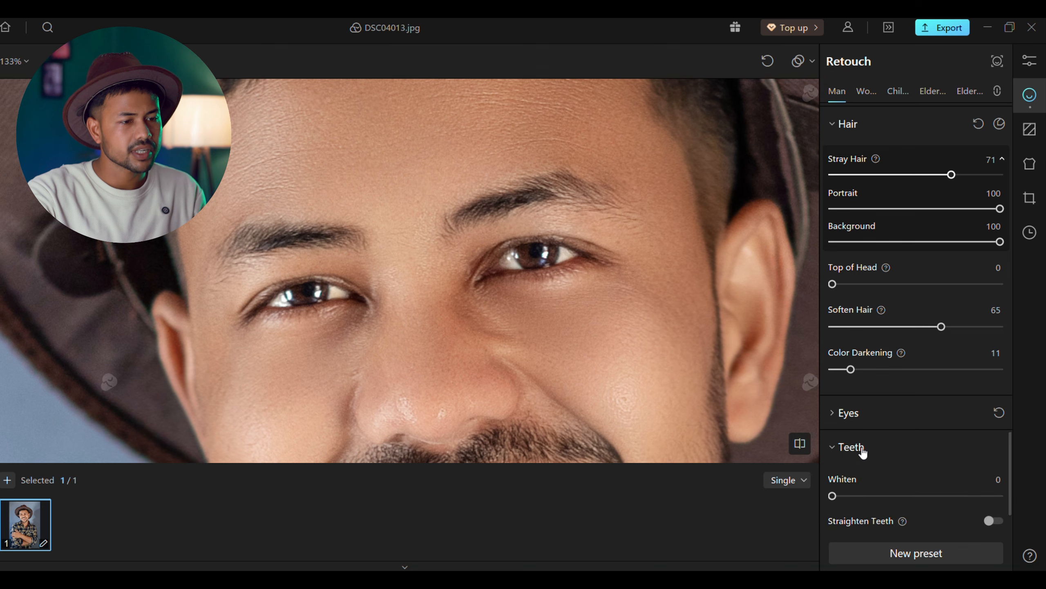
pyautogui.scroll(-5, 579, 315)
pyautogui.moveTo(584, 338); pyautogui.dragTo(520, 214)
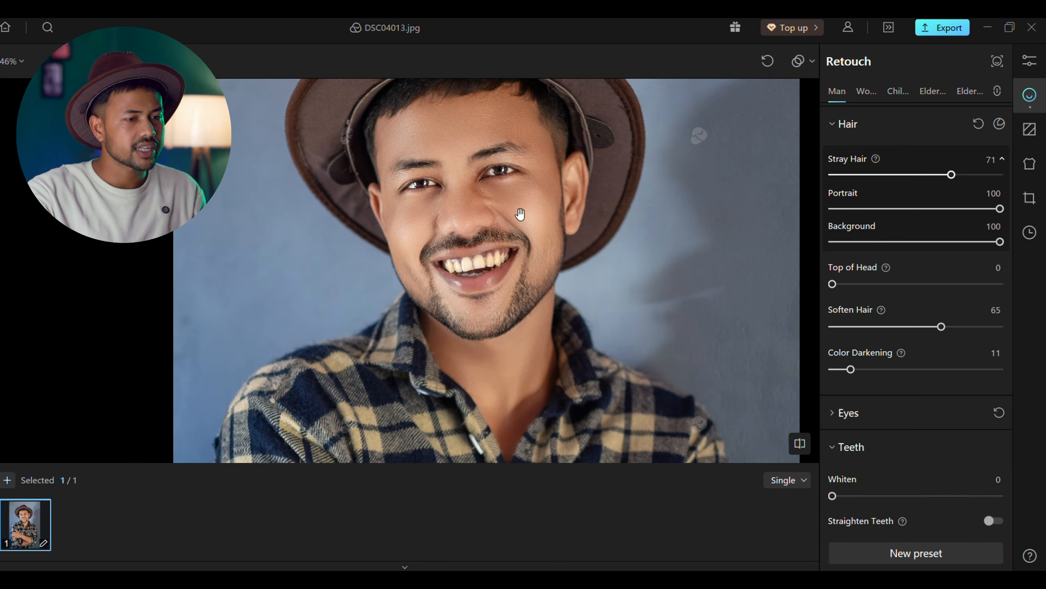
pyautogui.scroll(-2, 955, 405)
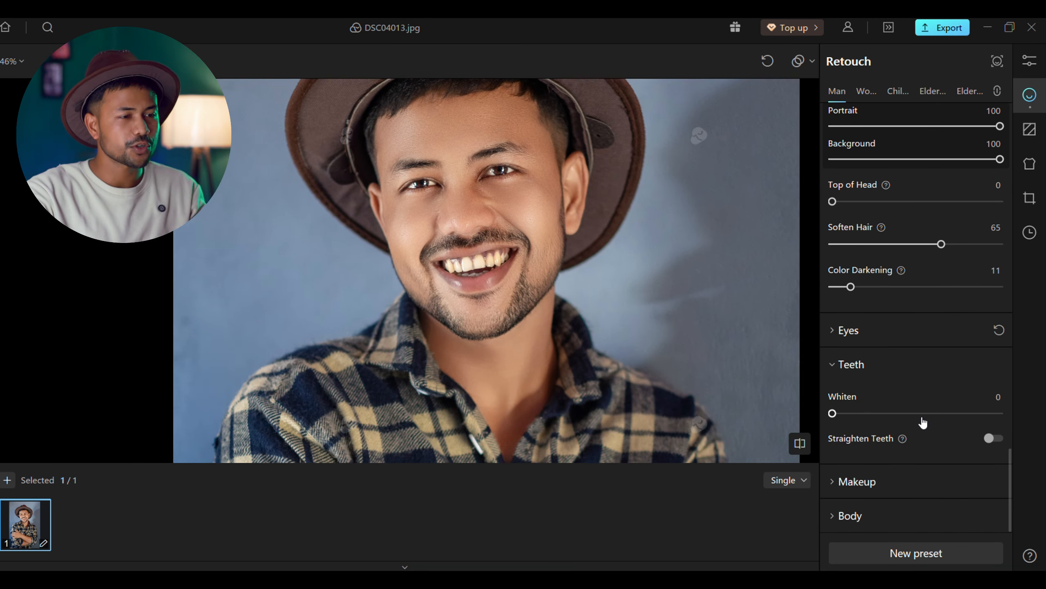
pyautogui.scroll(3, 623, 320)
pyautogui.moveTo(621, 314); pyautogui.dragTo(654, 385)
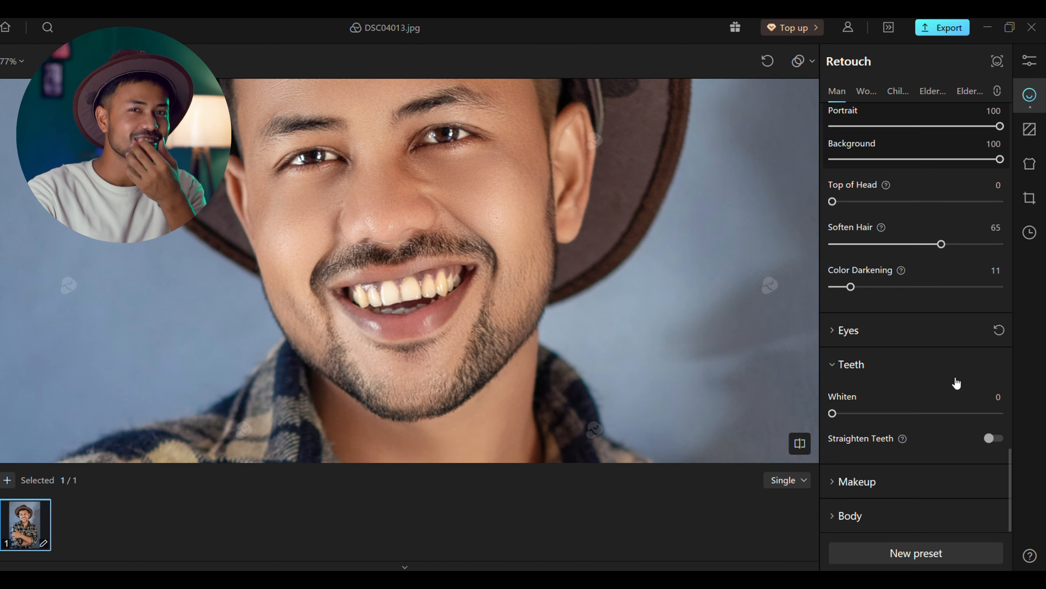
pyautogui.click(993, 437)
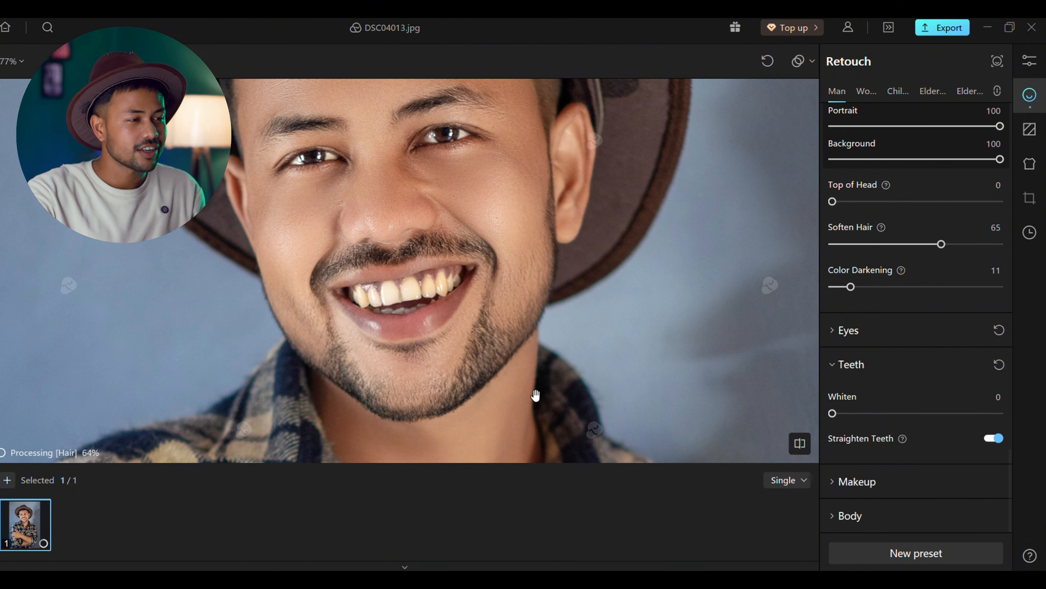
pyautogui.scroll(3, 407, 311)
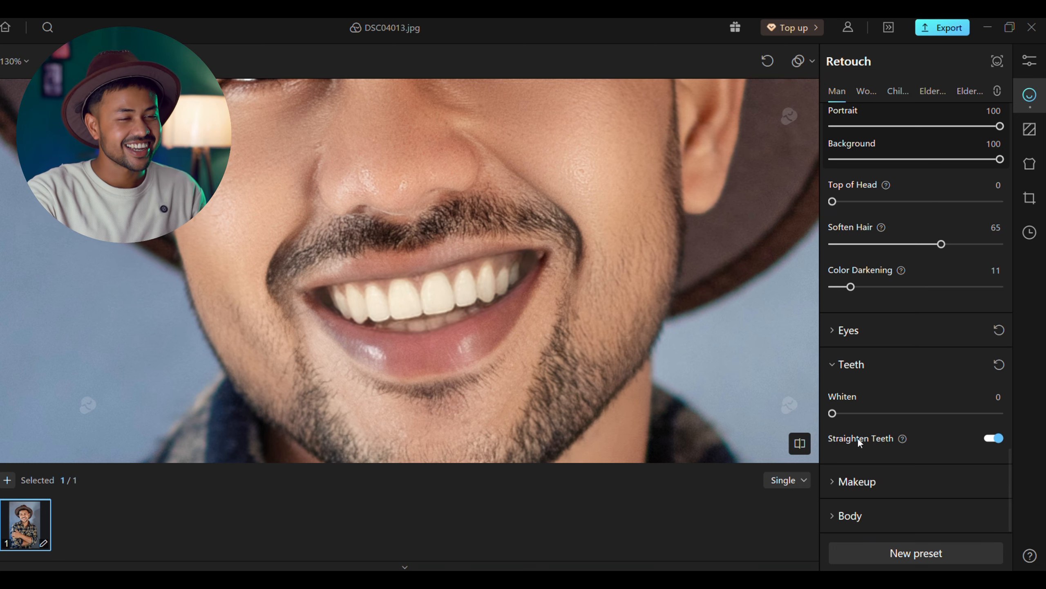
# Step: Set the teeth's Whiten to 27 and check the smile in the wider portrait
pyautogui.moveTo(856, 421); pyautogui.dragTo(878, 414)
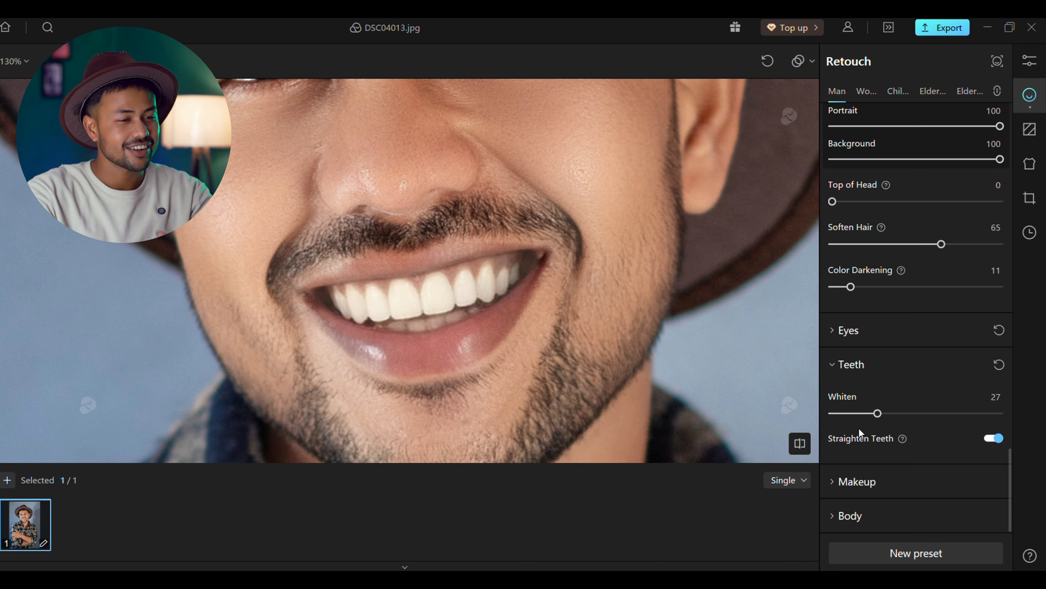
pyautogui.scroll(-6, 568, 324)
pyautogui.moveTo(568, 332); pyautogui.dragTo(503, 329)
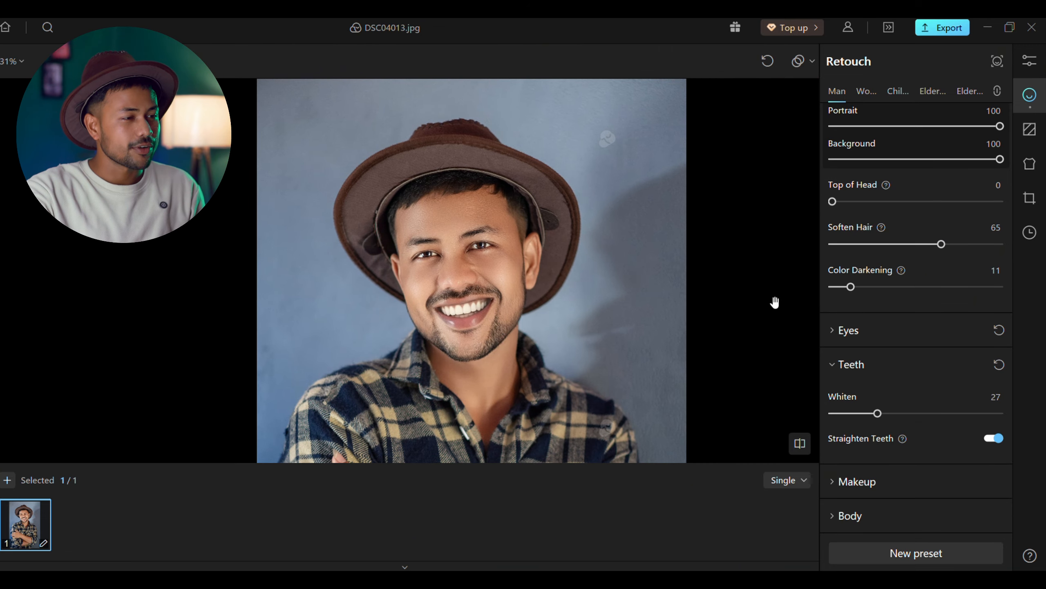
pyautogui.scroll(-2, 775, 302)
pyautogui.scroll(2, 584, 366)
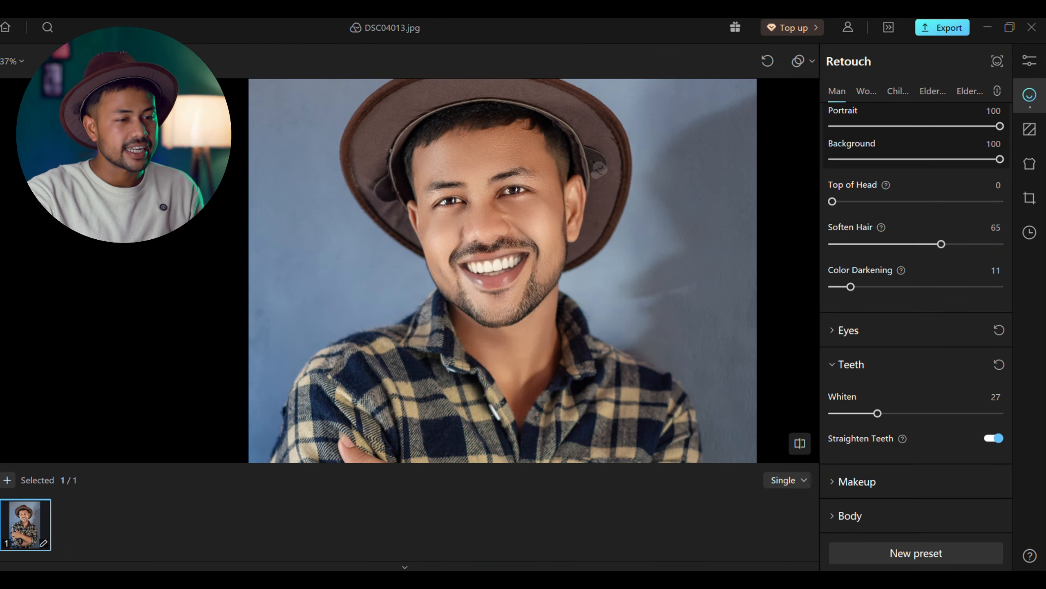
# Step: In the Makeup settings, set Enhance Eyebrows to 71 and Enhance Eye Makeup to 58
pyautogui.click(878, 493)
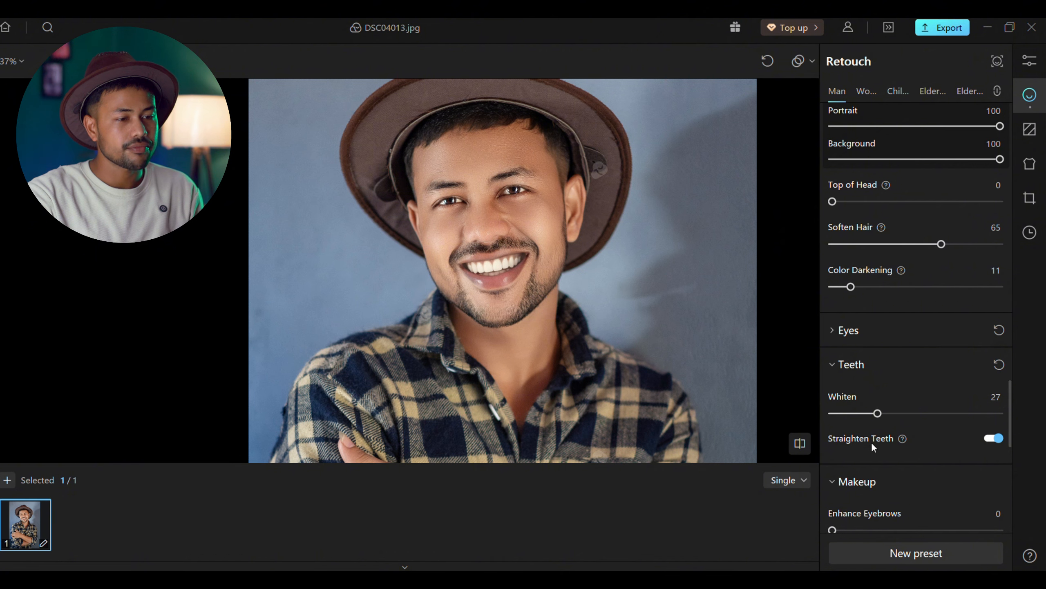
pyautogui.scroll(-5, 873, 447)
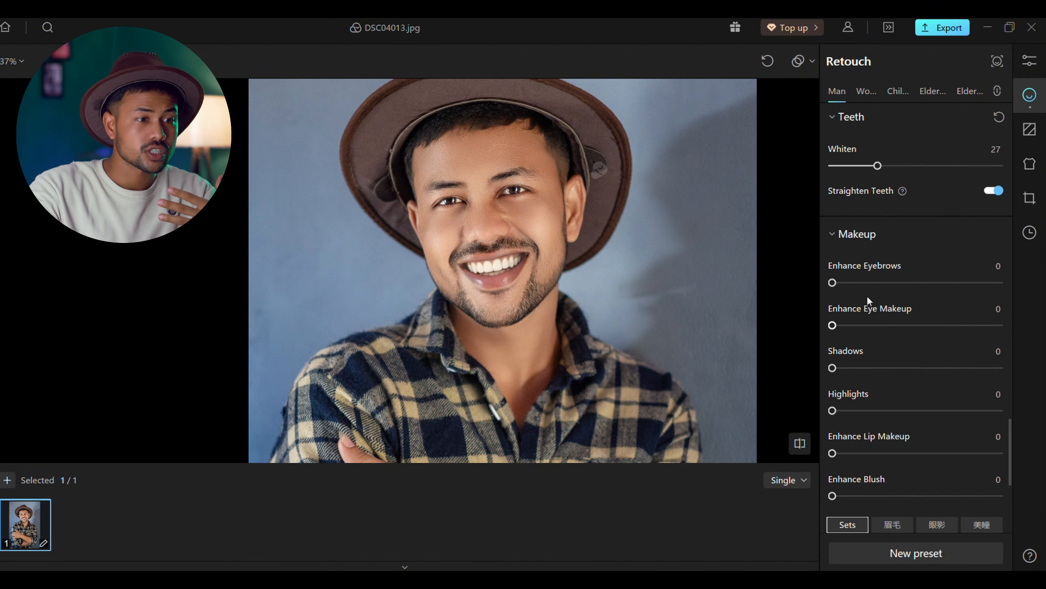
pyautogui.scroll(-1, 879, 332)
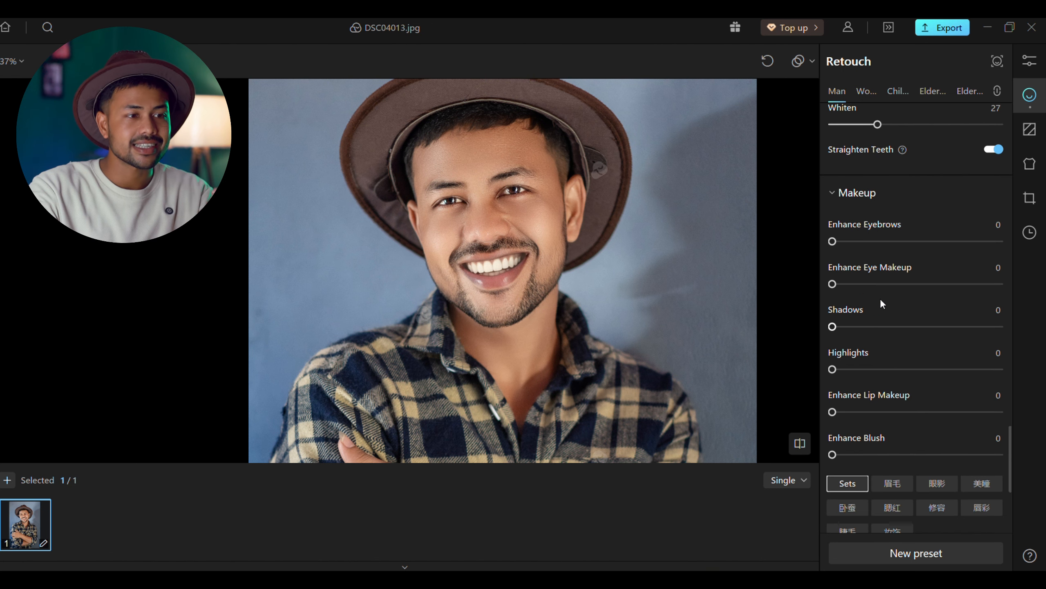
pyautogui.moveTo(875, 245); pyautogui.dragTo(953, 303)
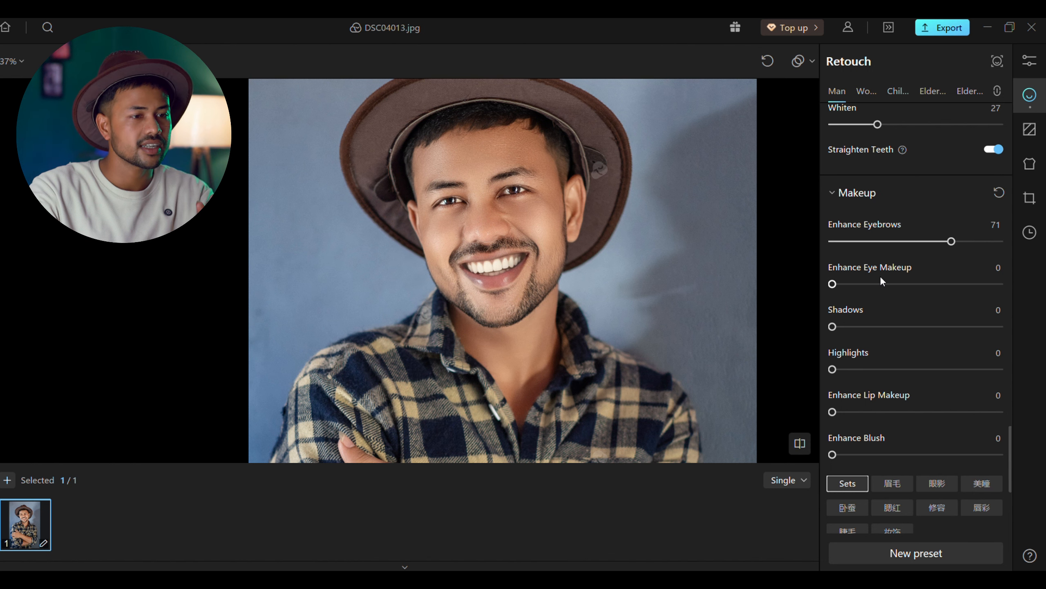
pyautogui.moveTo(880, 284); pyautogui.dragTo(932, 303)
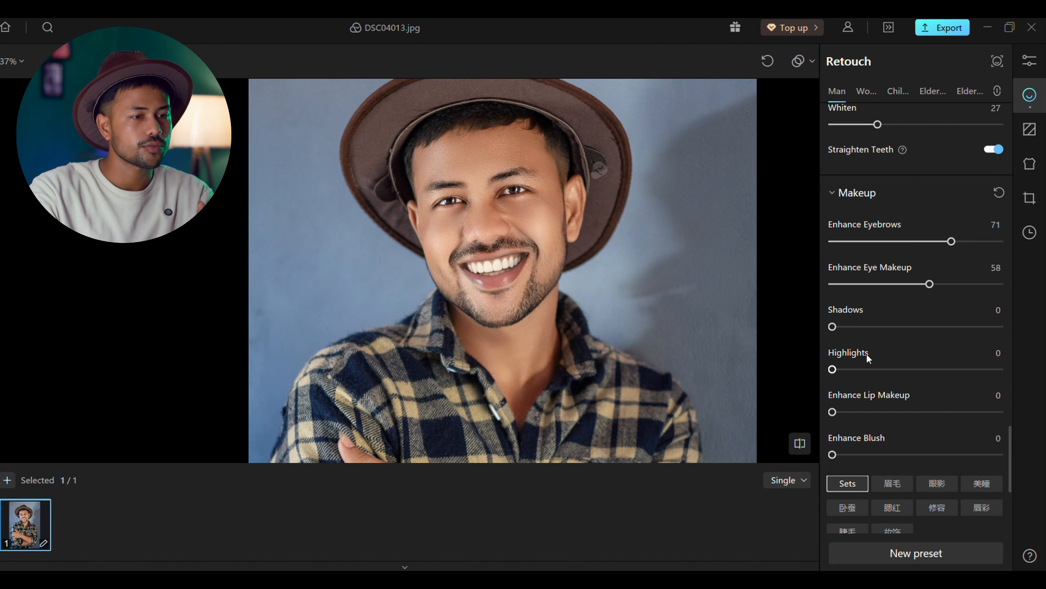
# Step: Try the makeup Shadows at 48 and 100, and reset it to 0
pyautogui.scroll(-1, 869, 354)
pyautogui.moveTo(833, 285); pyautogui.dragTo(914, 290)
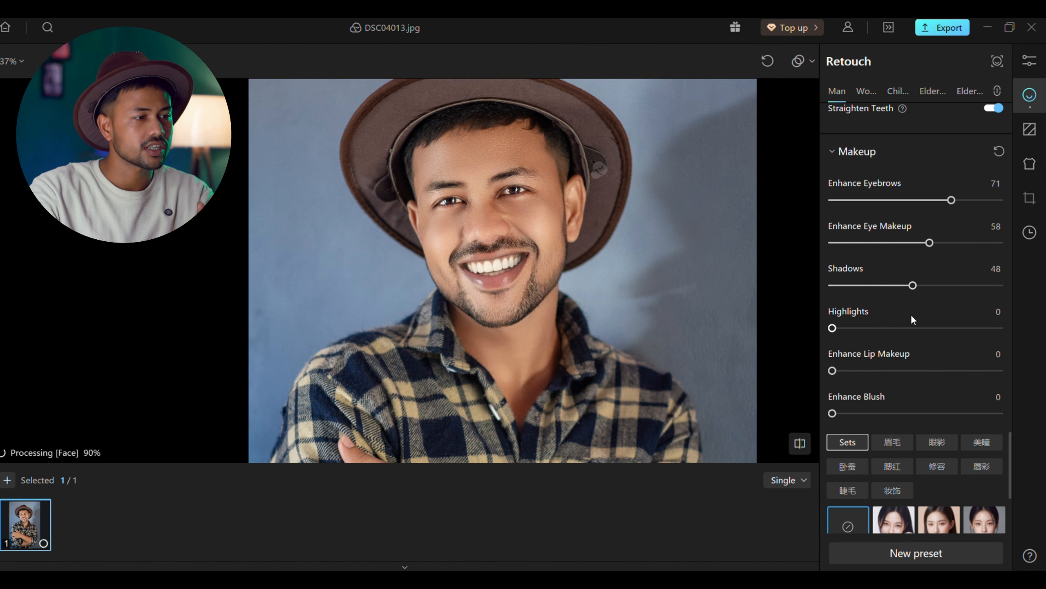
pyautogui.scroll(1, 502, 304)
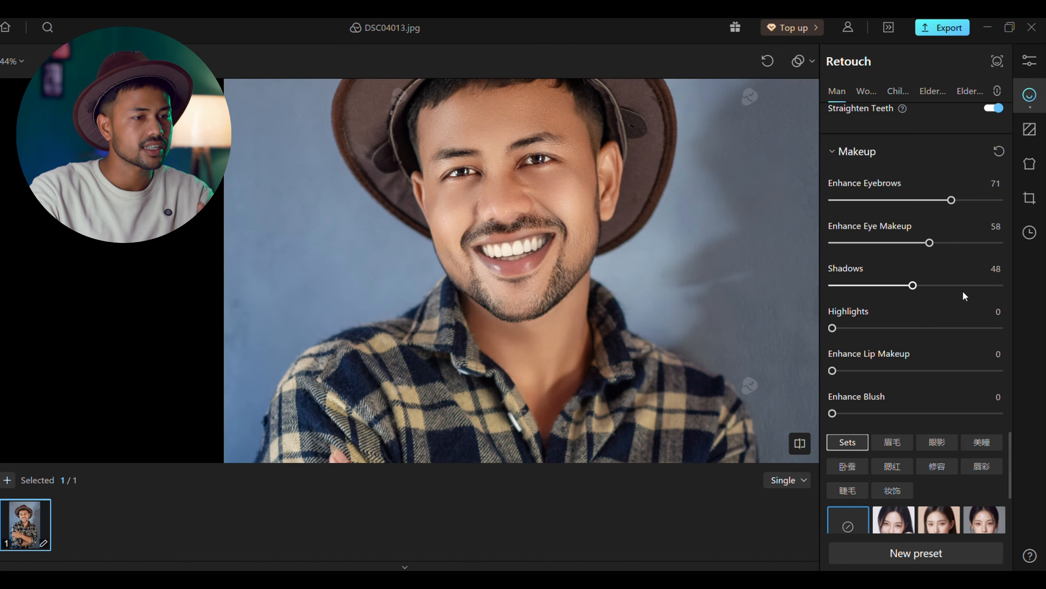
pyautogui.moveTo(913, 287); pyautogui.dragTo(1000, 289)
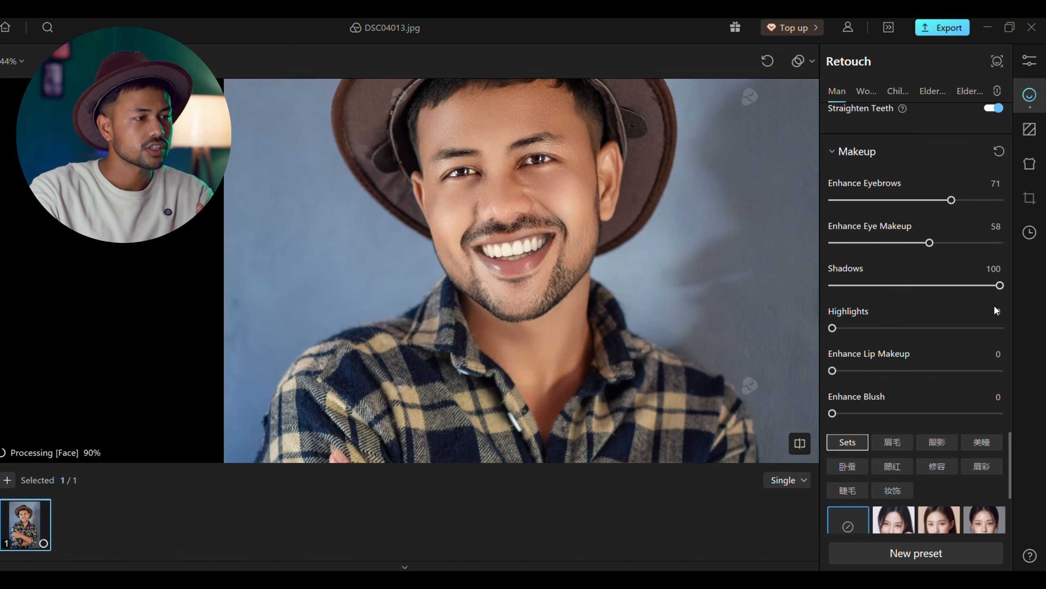
pyautogui.doubleClick(955, 292)
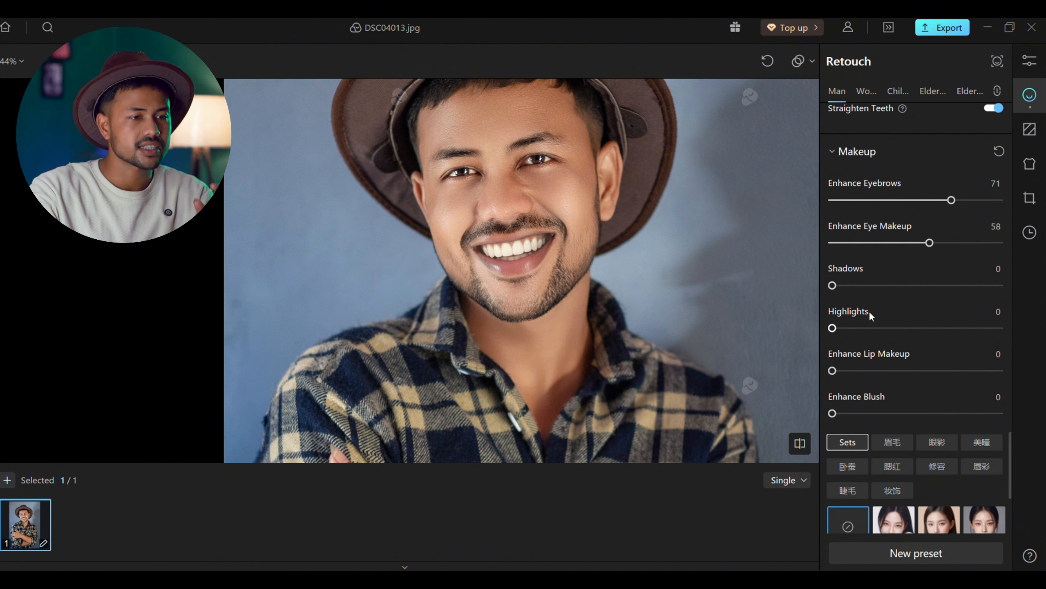
# Step: Set Enhance Lip Makeup to 95 and Enhance Blush to 63 in the Makeup settings
pyautogui.scroll(-2, 867, 321)
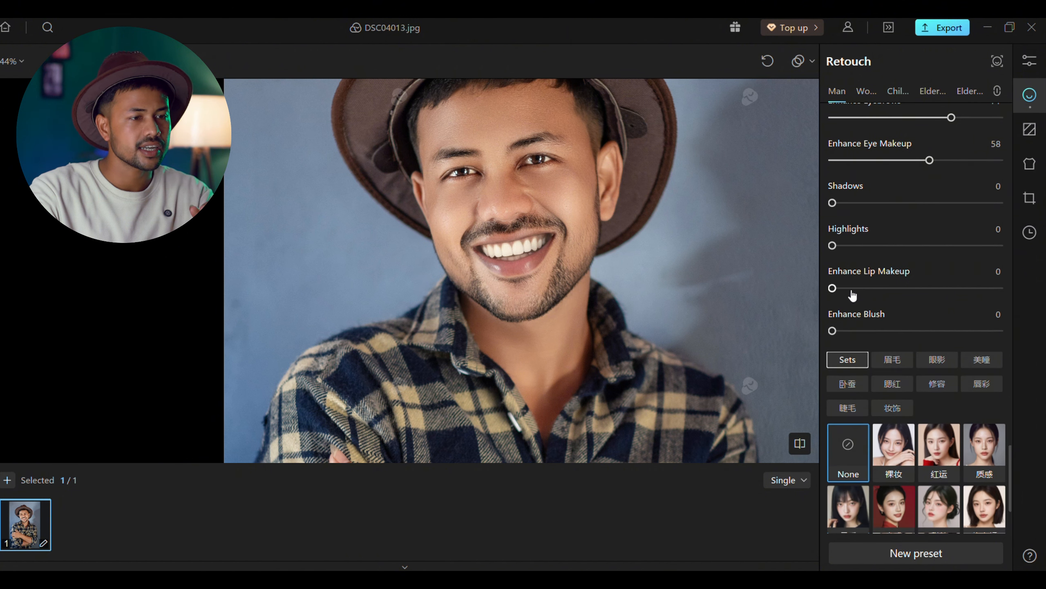
pyautogui.scroll(5, 554, 304)
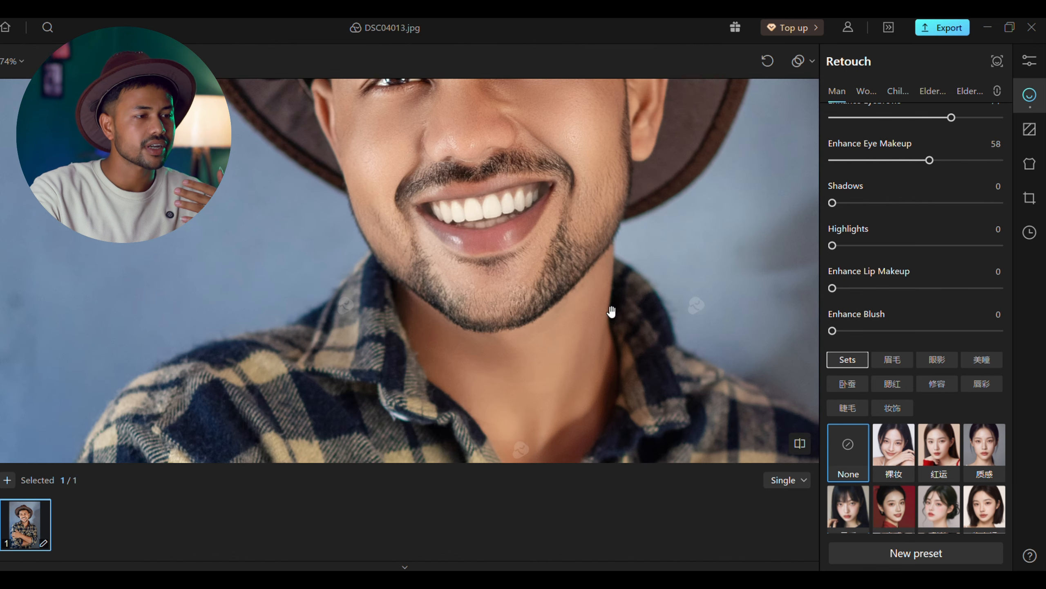
pyautogui.moveTo(833, 288); pyautogui.dragTo(991, 297)
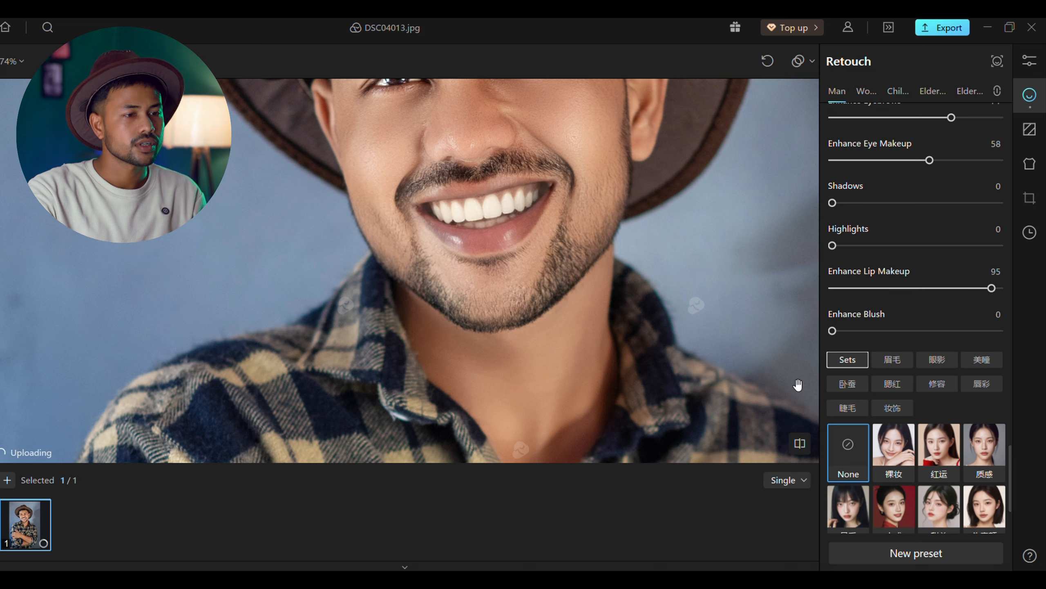
pyautogui.moveTo(866, 332); pyautogui.dragTo(938, 332)
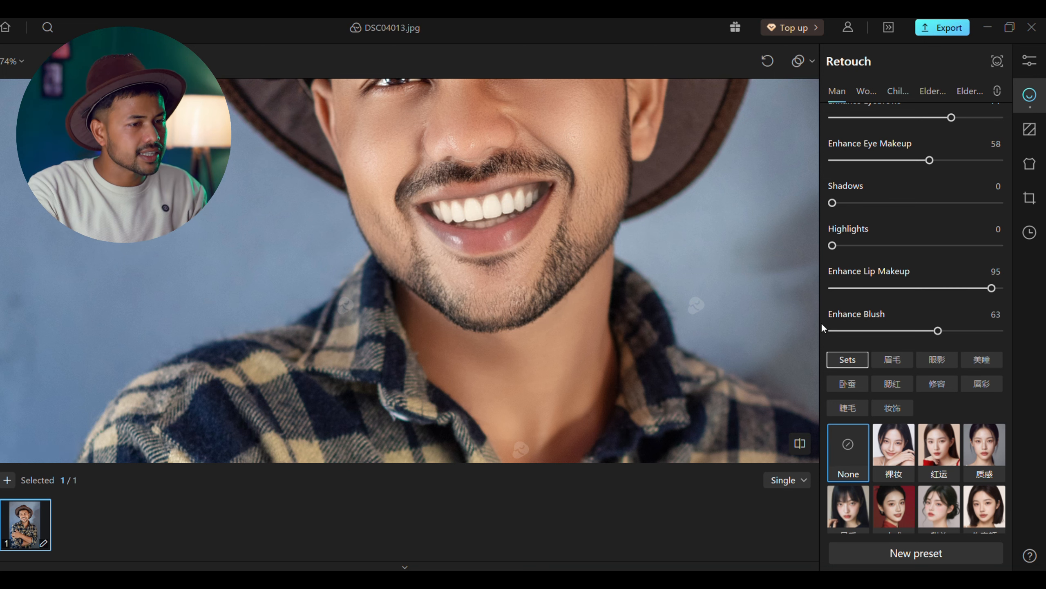
# Step: Try the 裸妆 makeup set on the man's face, and switch to the 红运 set
pyautogui.scroll(-1, 892, 410)
pyautogui.scroll(-1, 898, 419)
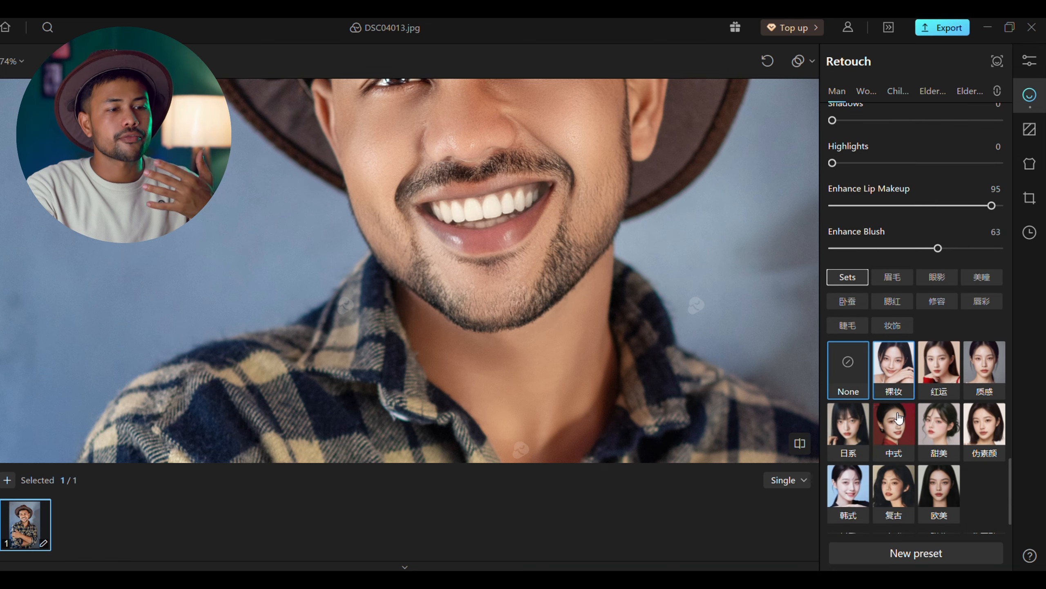
pyautogui.click(894, 369)
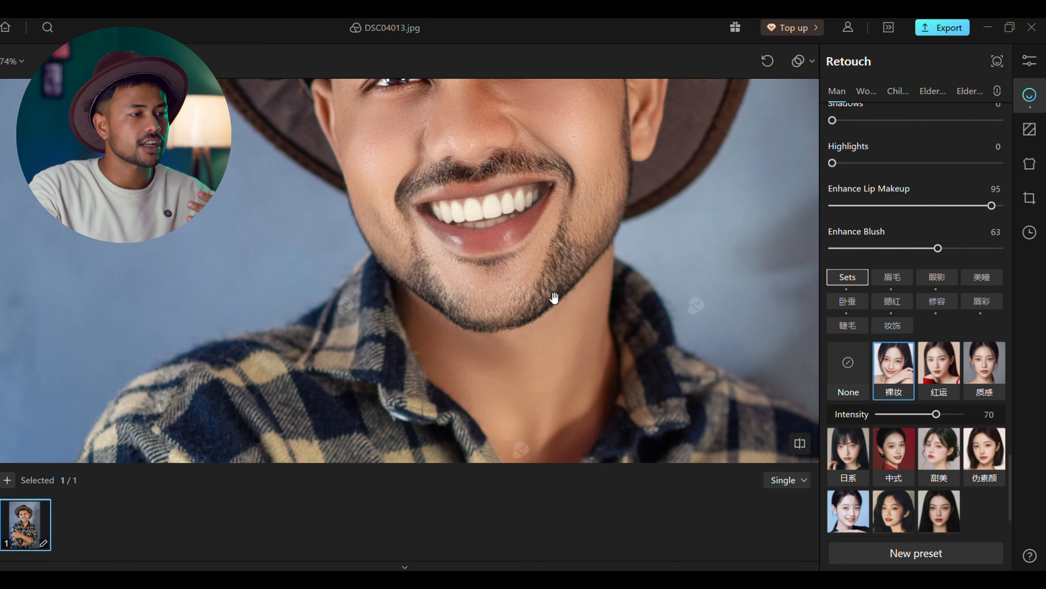
pyautogui.scroll(-3, 536, 288)
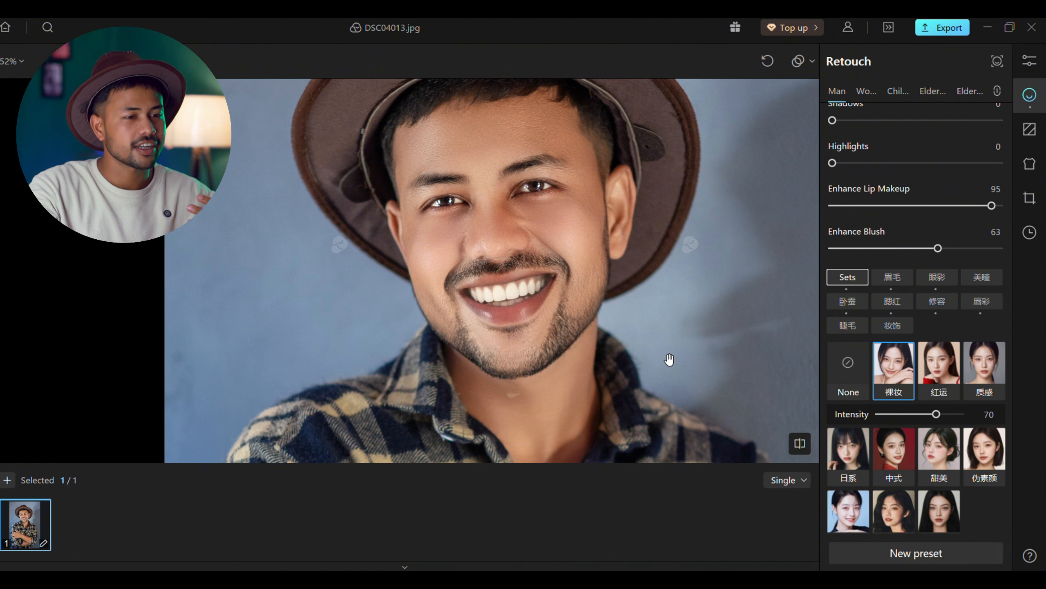
pyautogui.click(941, 356)
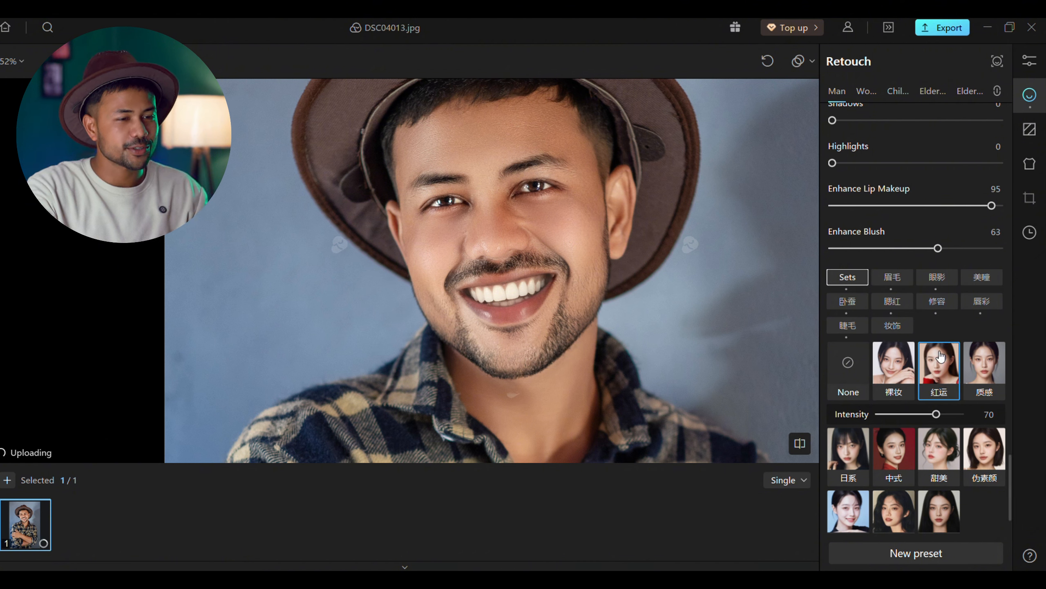
# Step: Switch the makeup set back to 裸妆 on the man's portrait
pyautogui.click(894, 362)
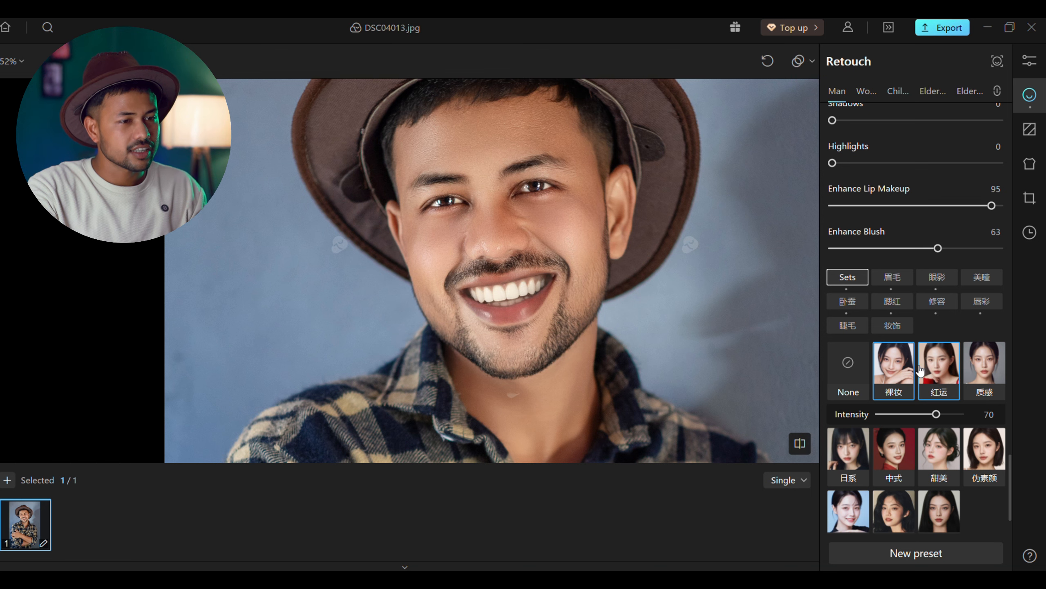
pyautogui.scroll(5, 886, 322)
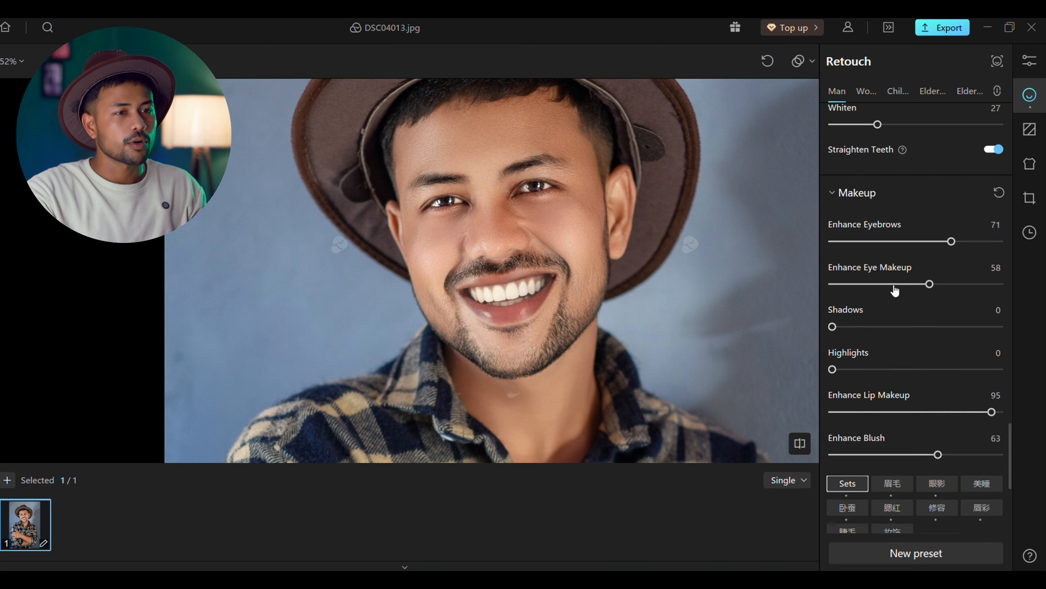
pyautogui.scroll(4, 894, 291)
pyautogui.scroll(-1, 544, 369)
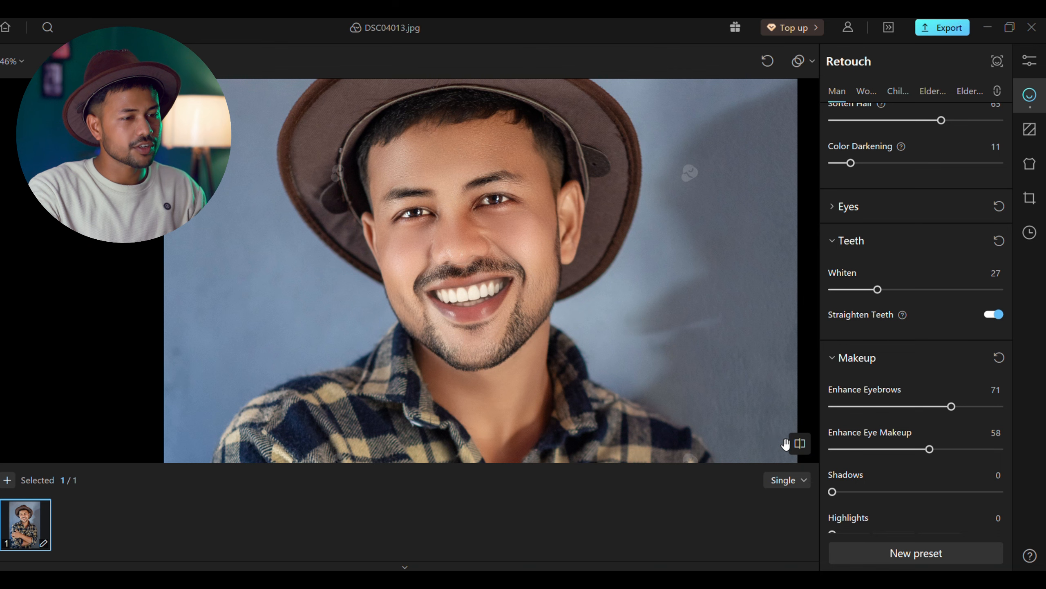
# Step: Compare the original and retouched versions of the man's face side by side, checking skin, eyes and teeth up close
pyautogui.click(799, 450)
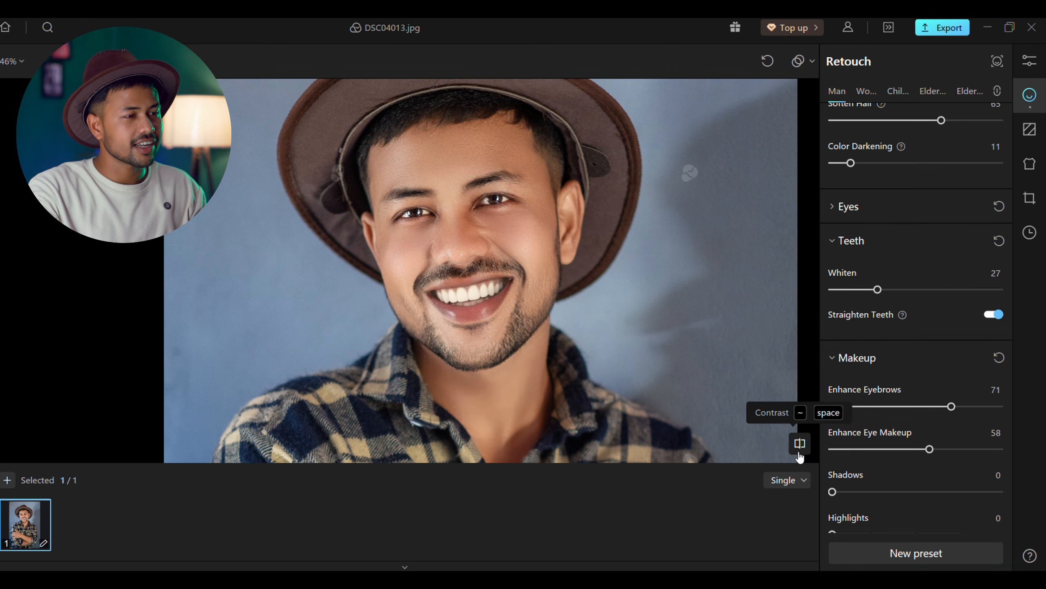
pyautogui.click(799, 449)
pyautogui.scroll(3, 539, 291)
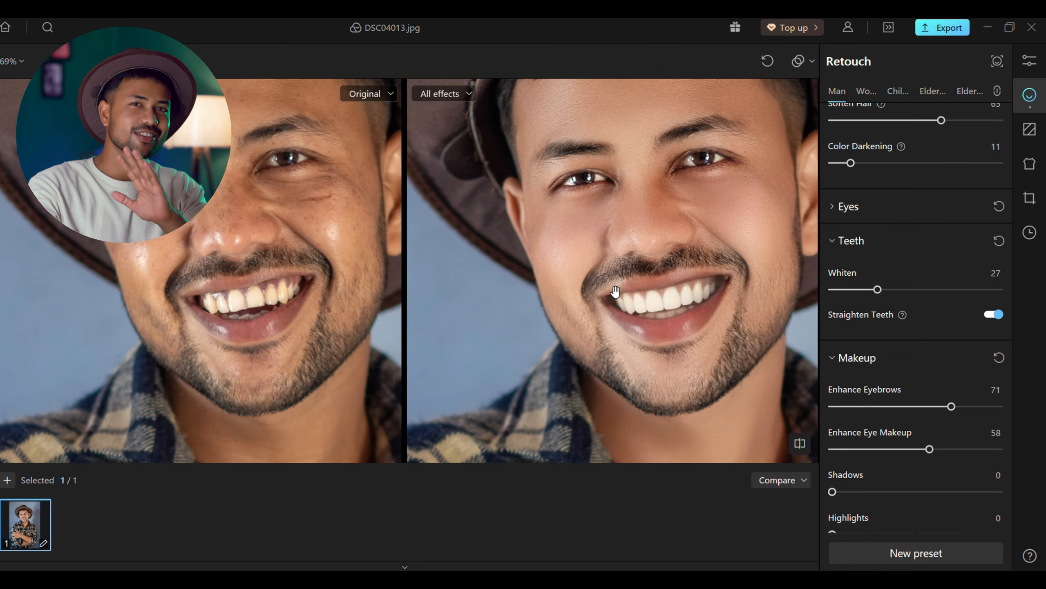
pyautogui.moveTo(661, 263); pyautogui.dragTo(600, 294)
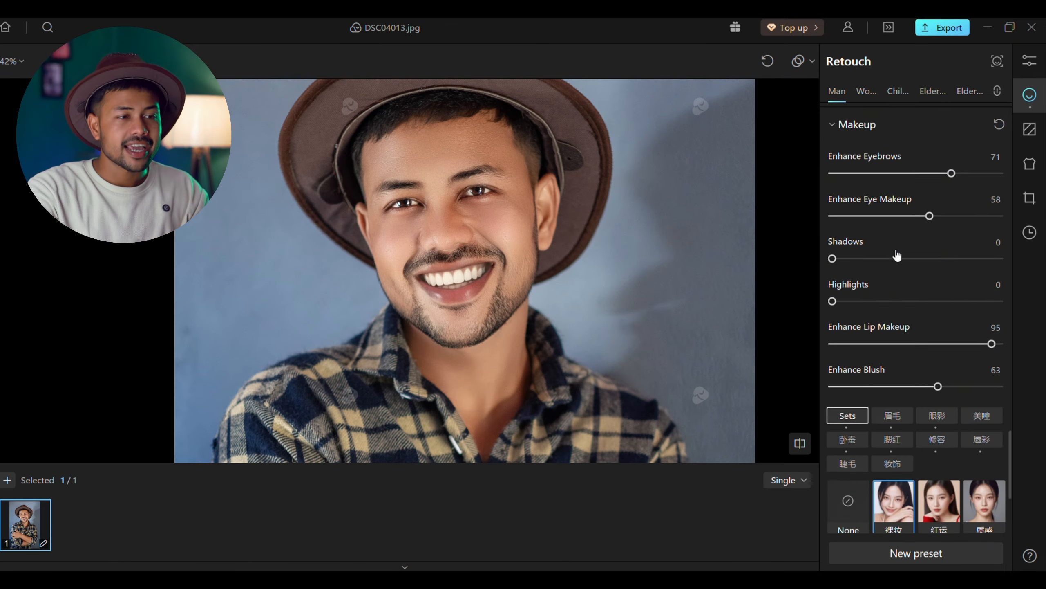
# Step: In the Body settings for the woman in the yellow sari, set Head Size to 45
pyautogui.scroll(-5, 897, 255)
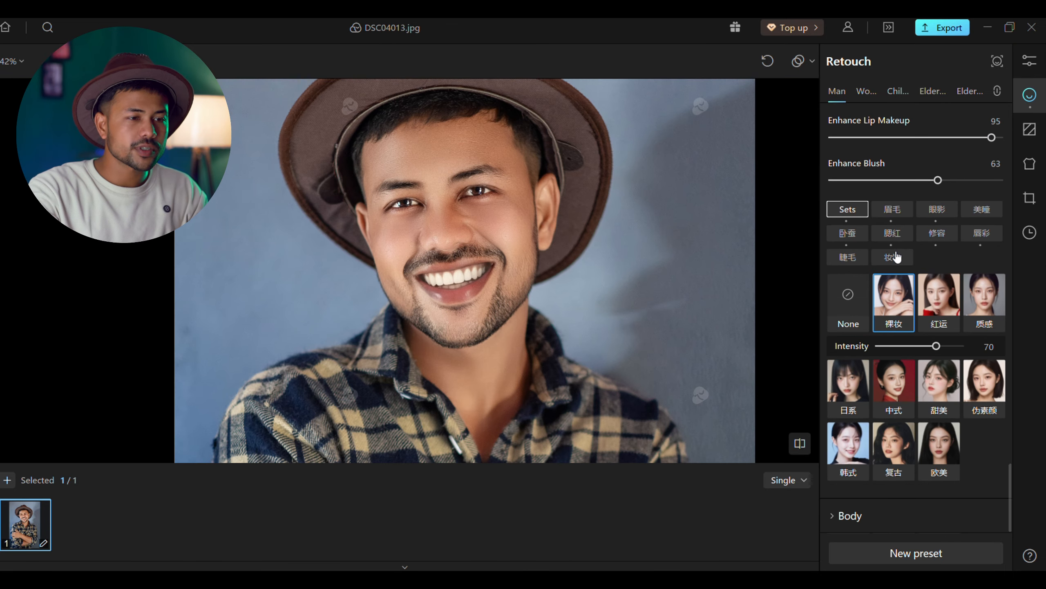
pyautogui.scroll(-10, 863, 494)
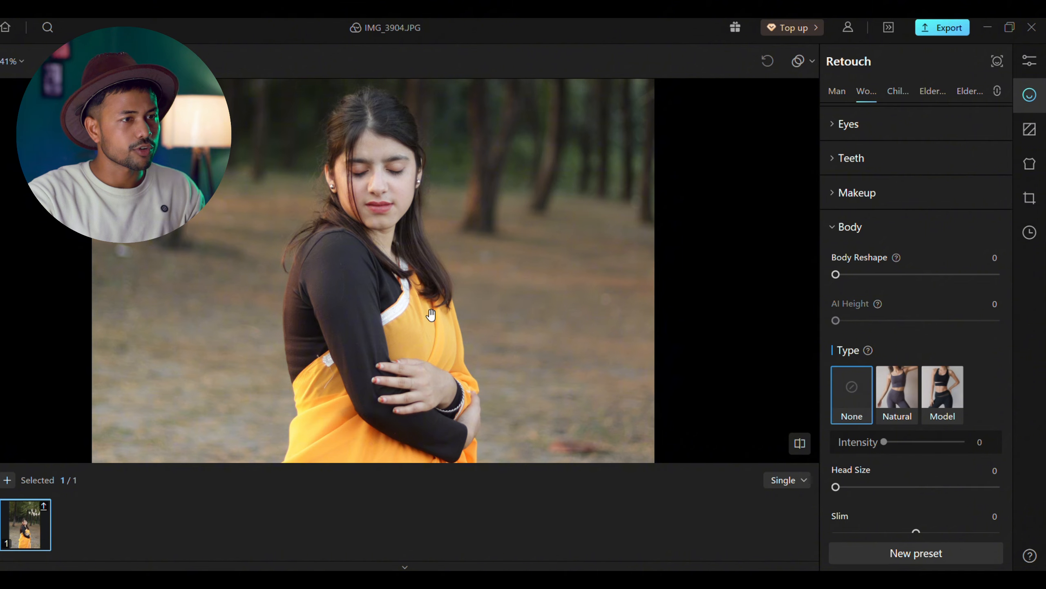
pyautogui.scroll(1, 431, 315)
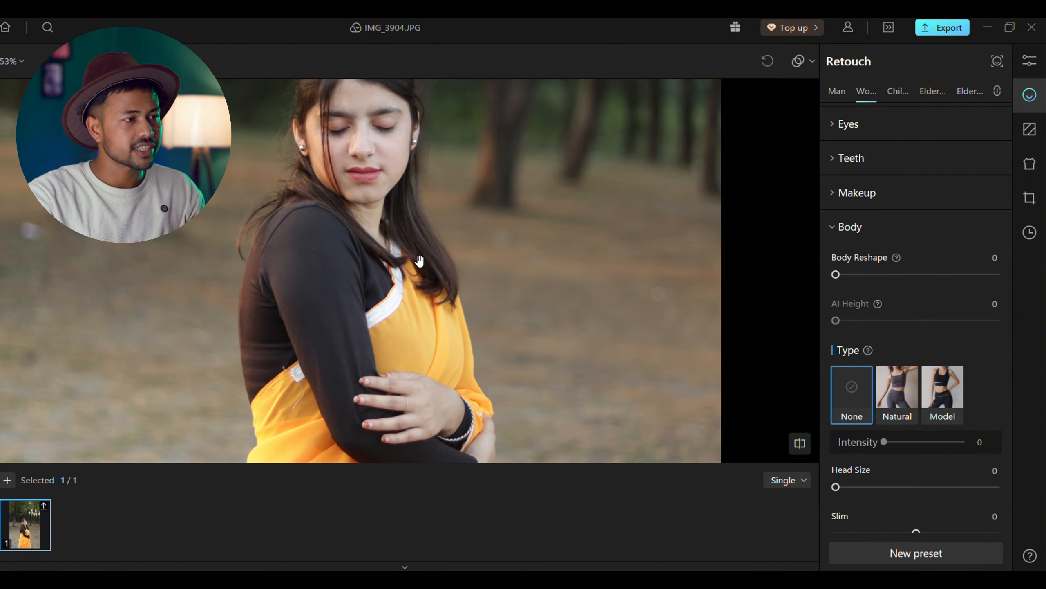
pyautogui.moveTo(420, 262); pyautogui.dragTo(462, 316)
pyautogui.scroll(-2, 463, 316)
pyautogui.scroll(-1, 939, 438)
pyautogui.scroll(-1, 938, 437)
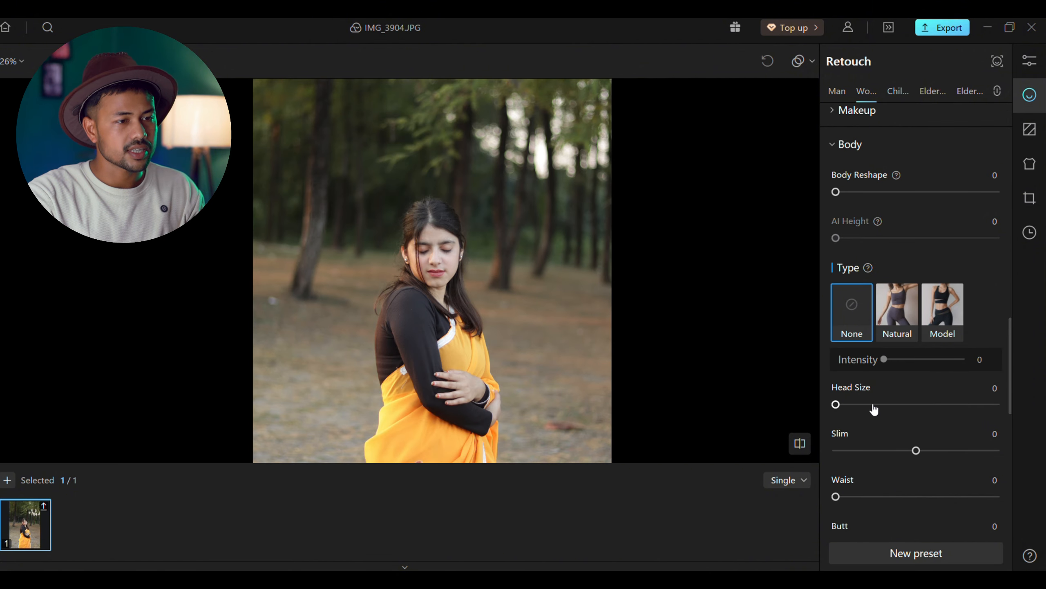
pyautogui.moveTo(870, 403); pyautogui.dragTo(909, 423)
# Step: Set the woman's Slim to 84 and Waist to 20 in the Body settings
pyautogui.scroll(-3, 909, 423)
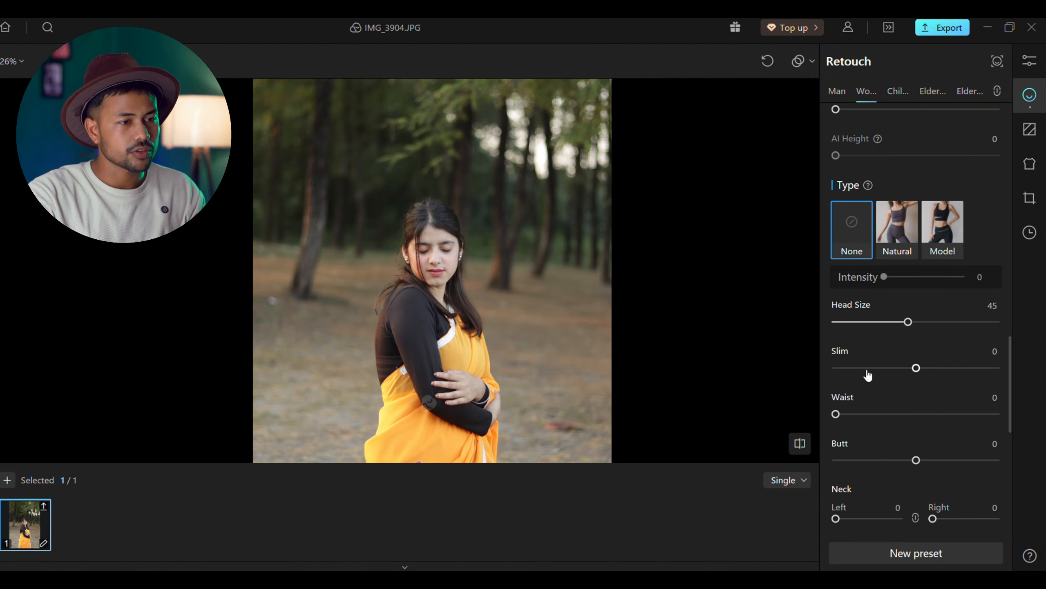
pyautogui.moveTo(918, 368); pyautogui.dragTo(984, 384)
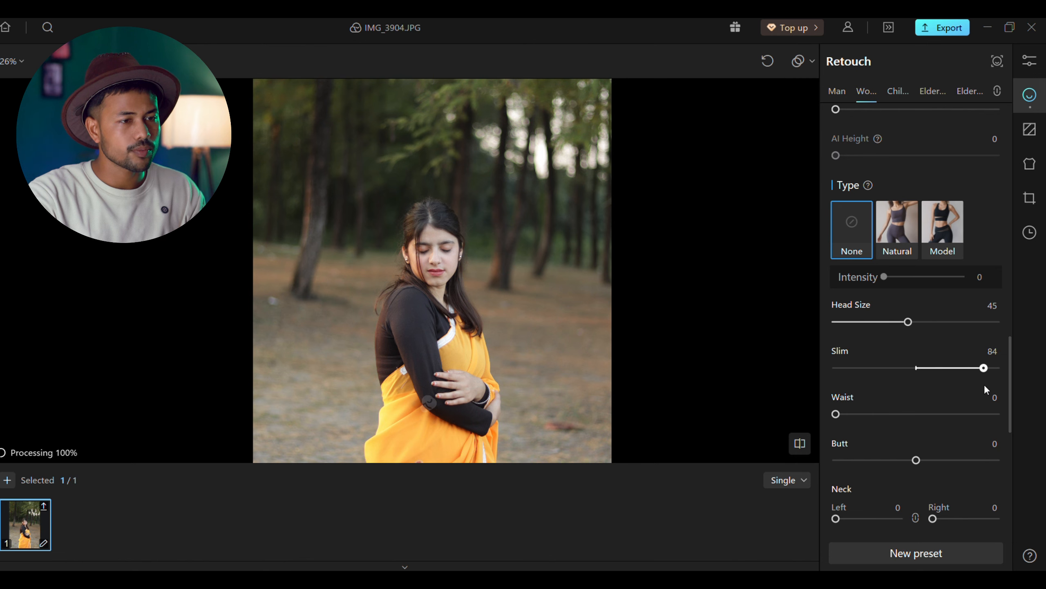
pyautogui.scroll(-2, 894, 385)
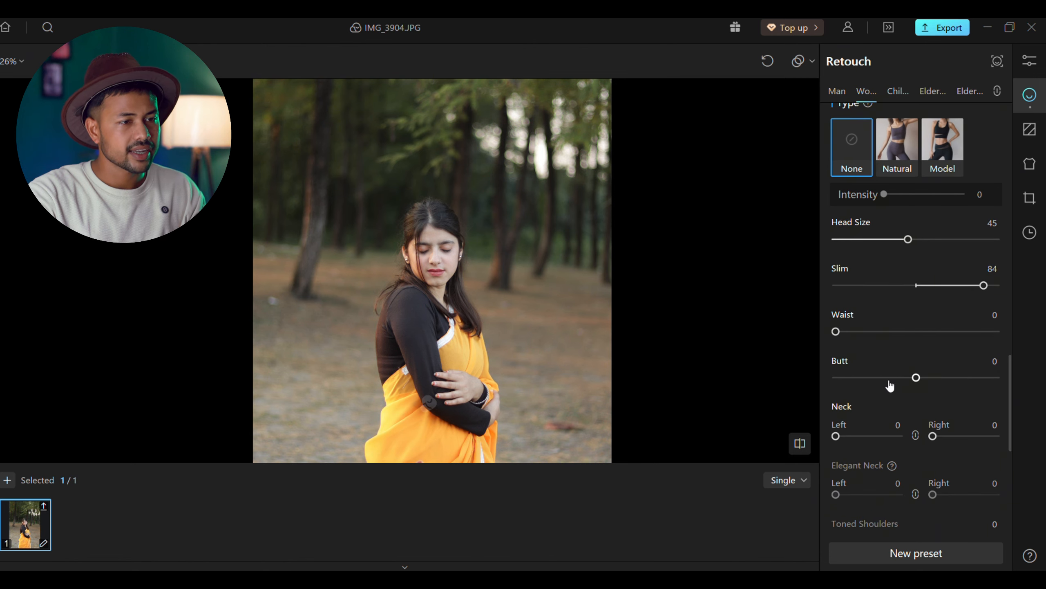
pyautogui.click(870, 331)
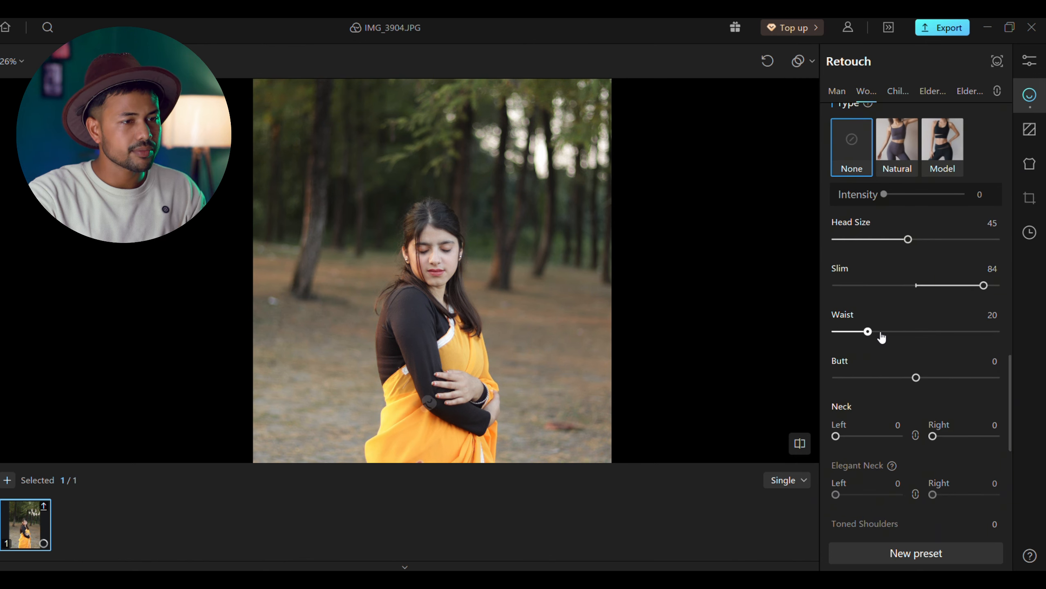
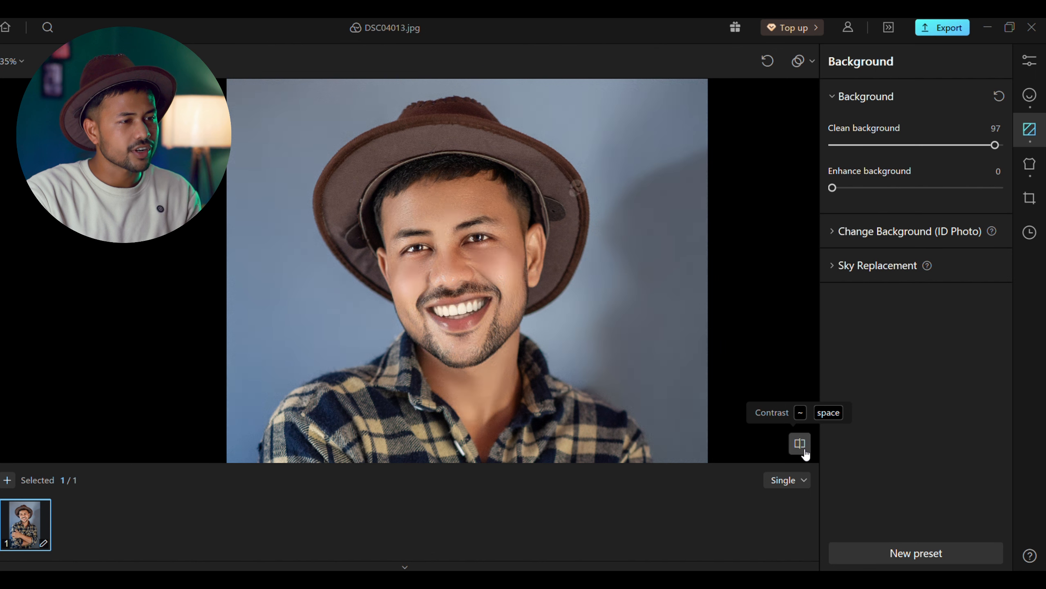
# Step: Compare the man's cleaned background with the original, and set Enhance background to 46
pyautogui.click(803, 453)
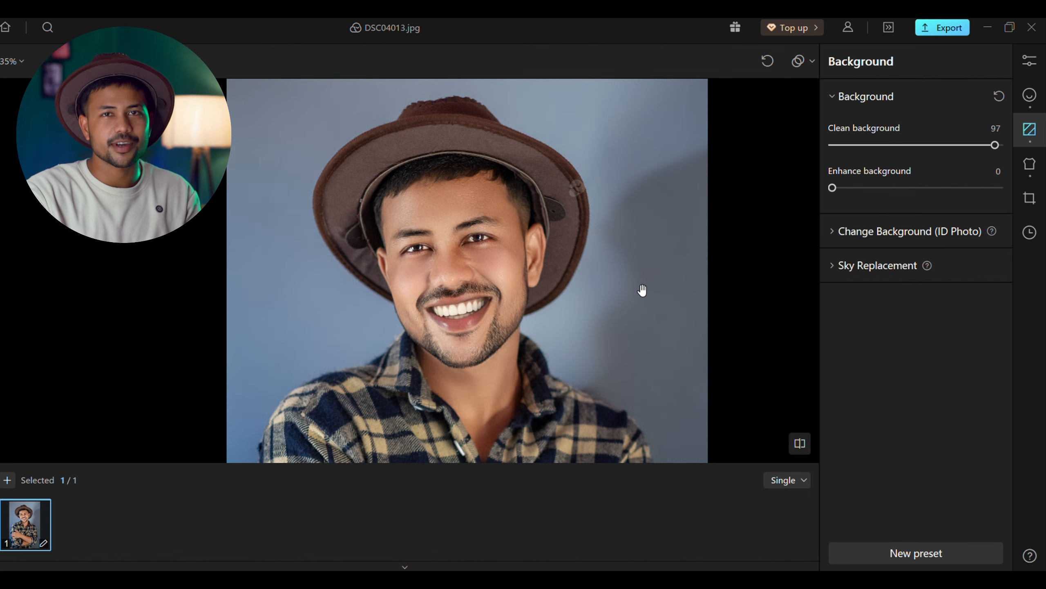
pyautogui.scroll(-5, 578, 232)
pyautogui.scroll(5, 577, 235)
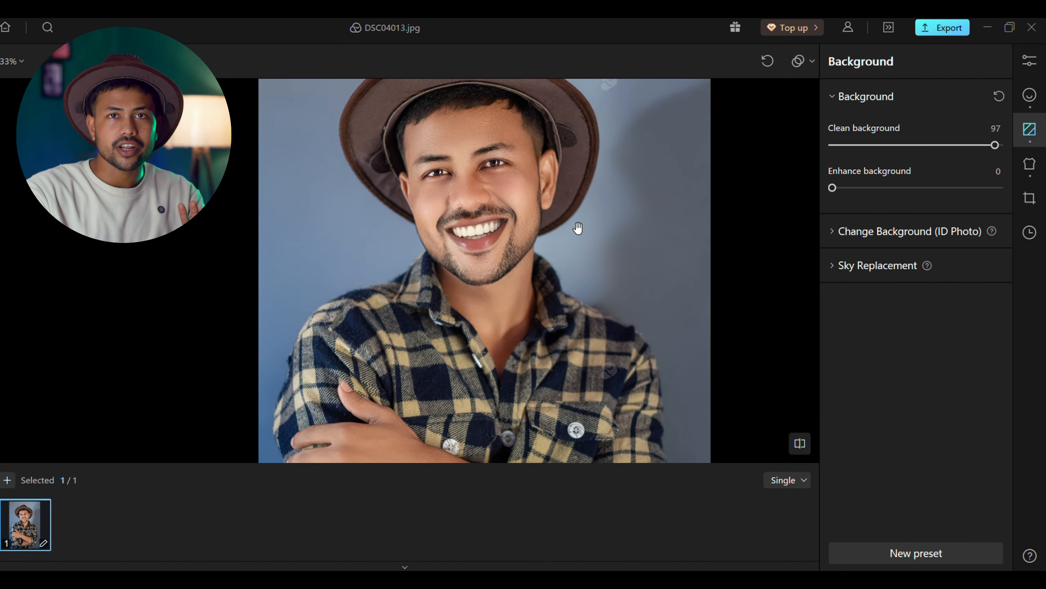
pyautogui.moveTo(851, 189); pyautogui.dragTo(909, 190)
pyautogui.scroll(-2, 566, 310)
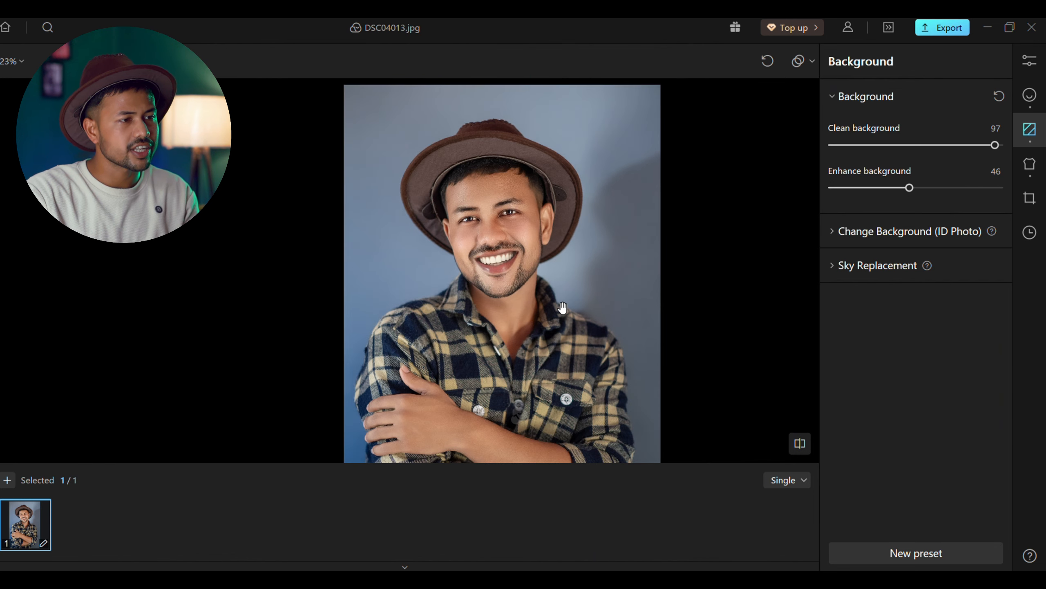
pyautogui.moveTo(563, 306); pyautogui.dragTo(544, 294)
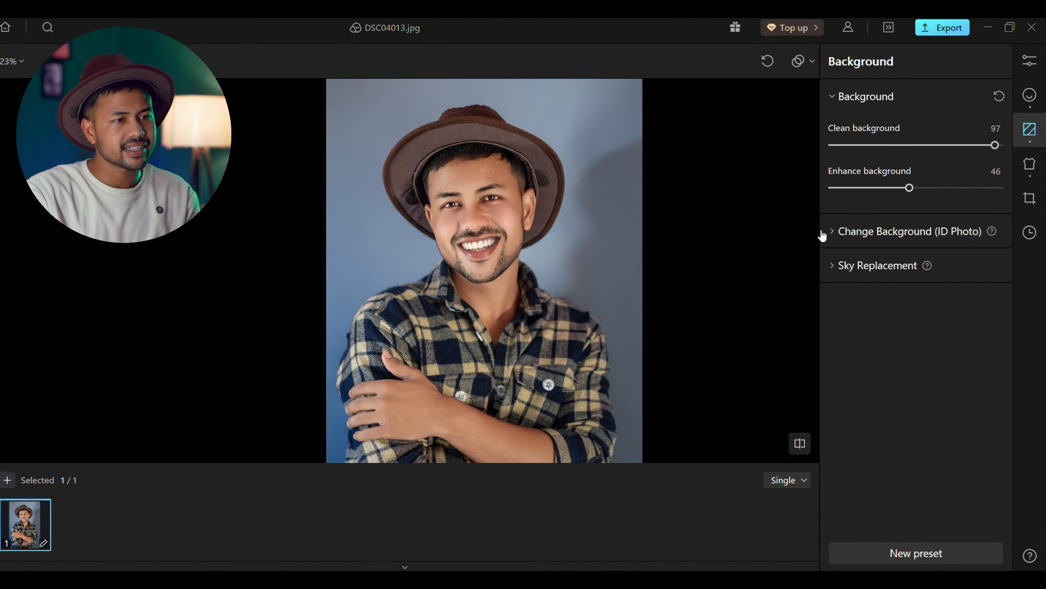
# Step: Try the 登记红 and 天真蓝 ID photo backgrounds behind the man
pyautogui.click(845, 234)
pyautogui.click(939, 309)
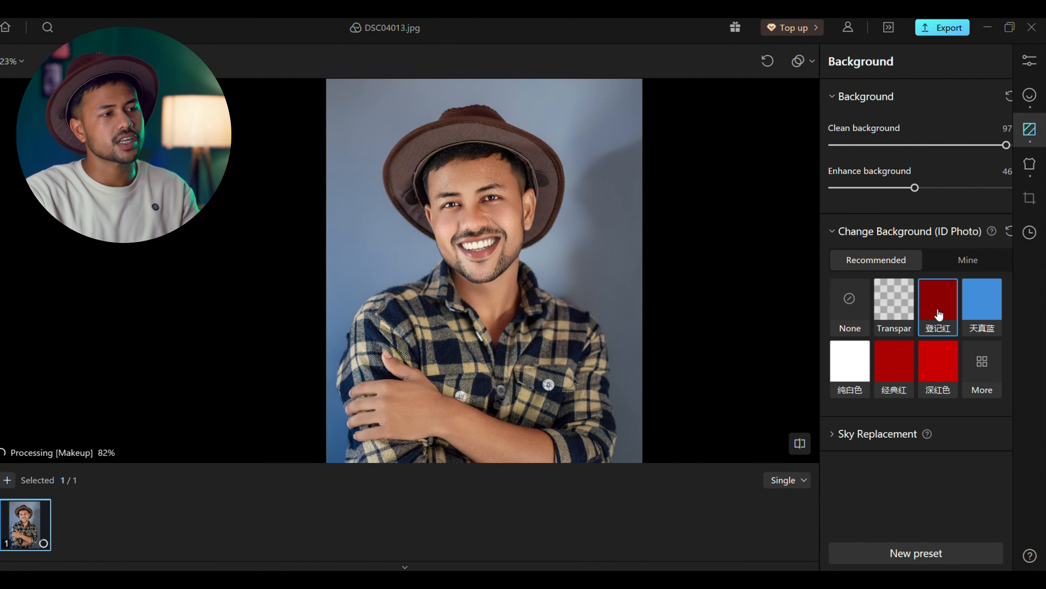
pyautogui.click(990, 312)
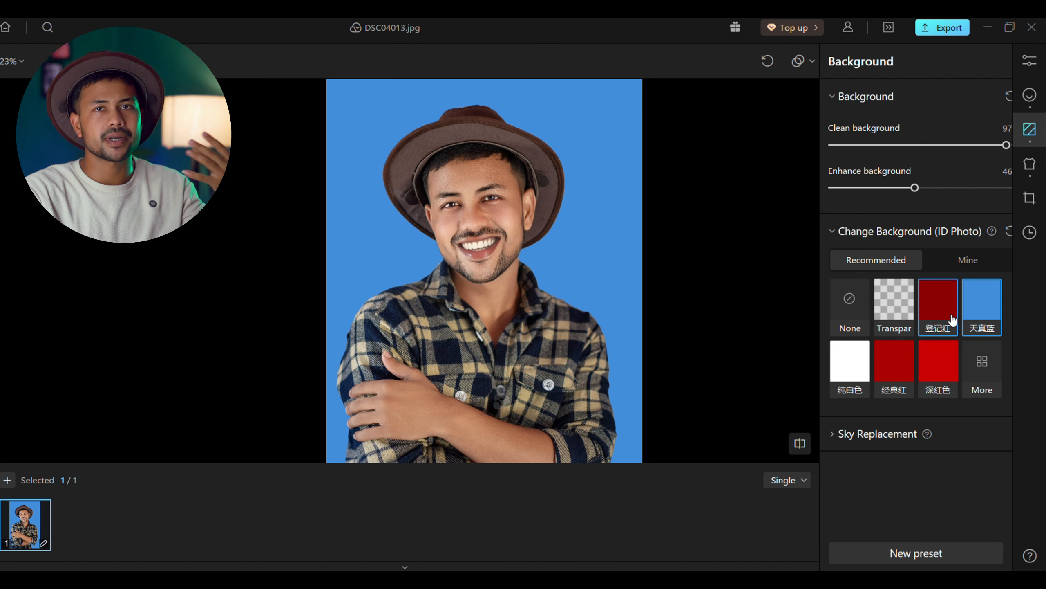
# Step: Try the custom file_0000 image as the man's background, and set the background replacement back to None
pyautogui.click(964, 258)
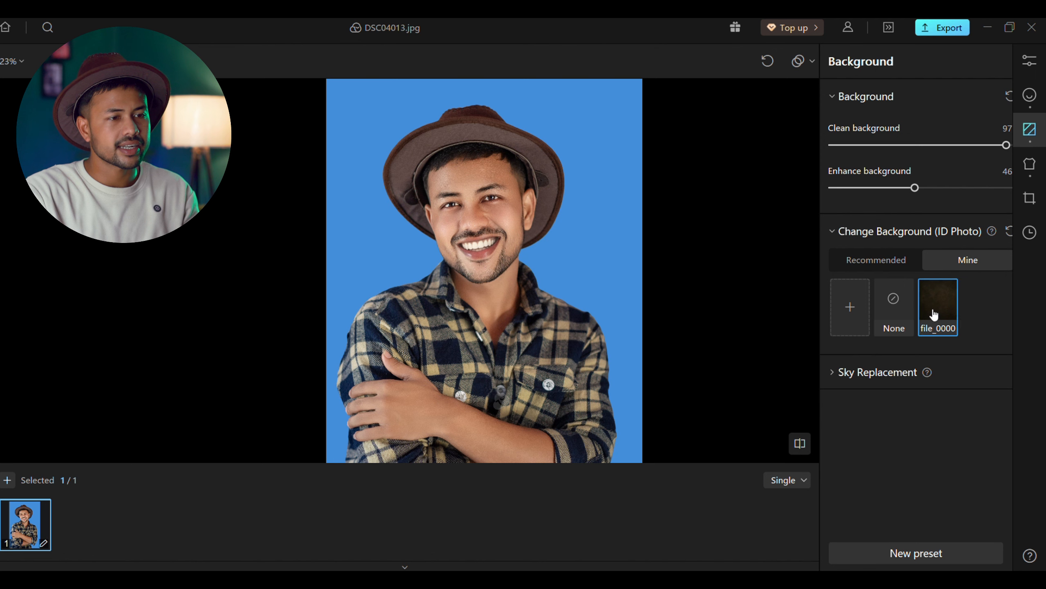
pyautogui.click(890, 303)
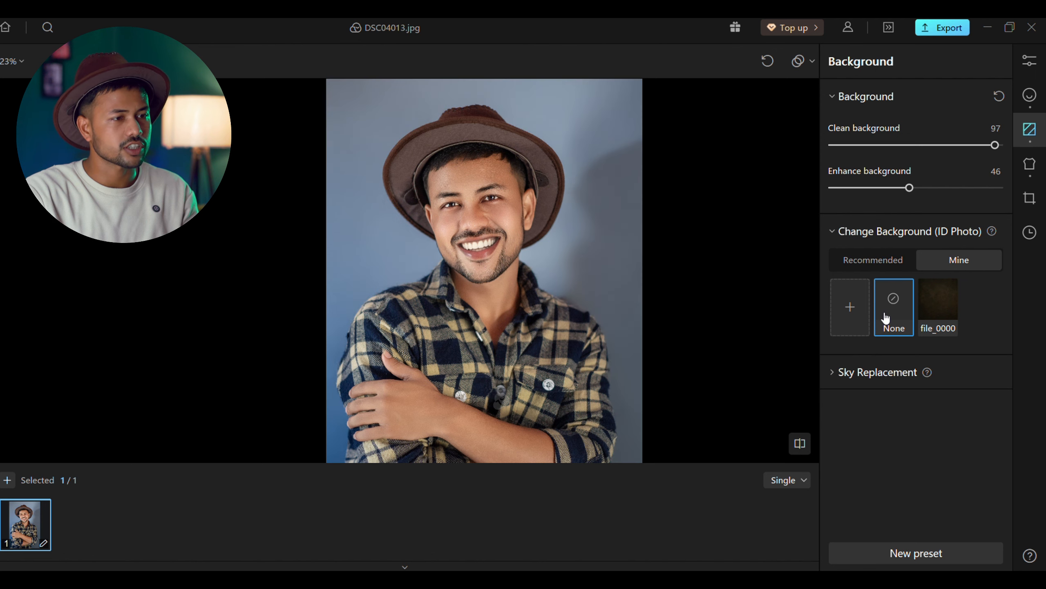
pyautogui.click(936, 298)
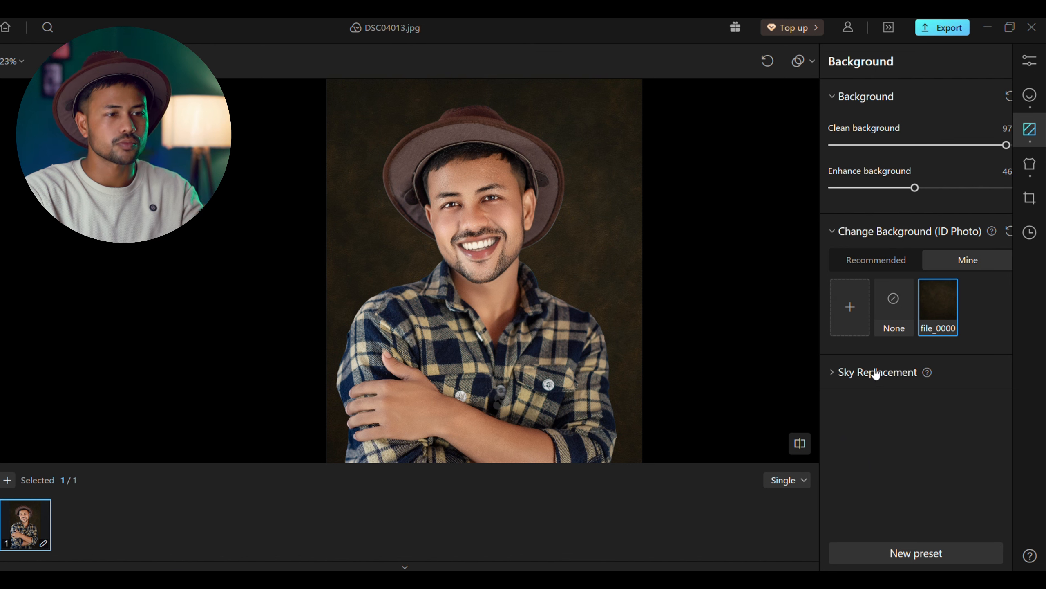
pyautogui.click(868, 307)
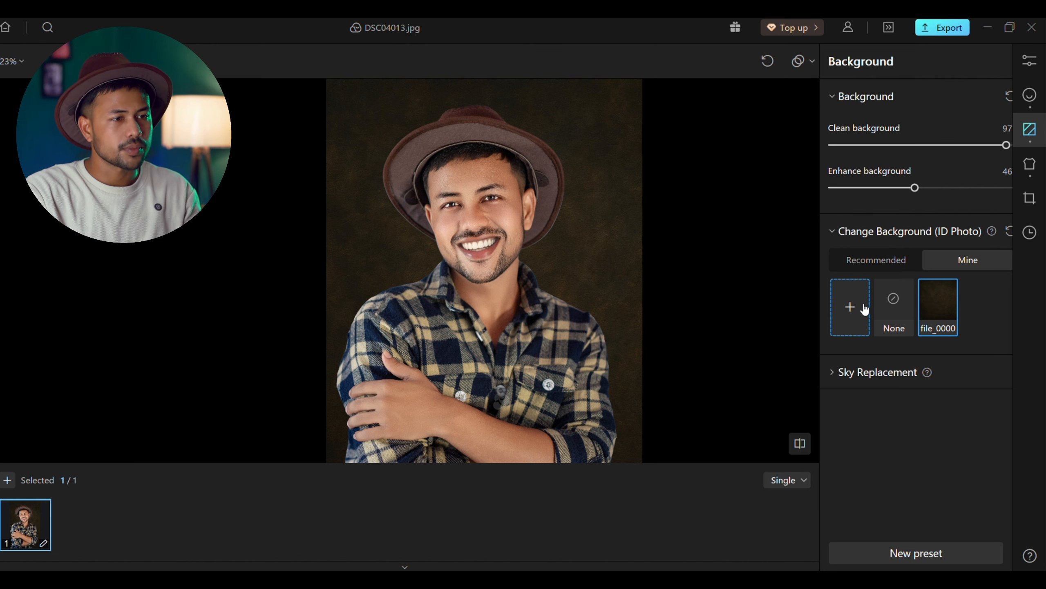
pyautogui.click(853, 266)
pyautogui.click(846, 320)
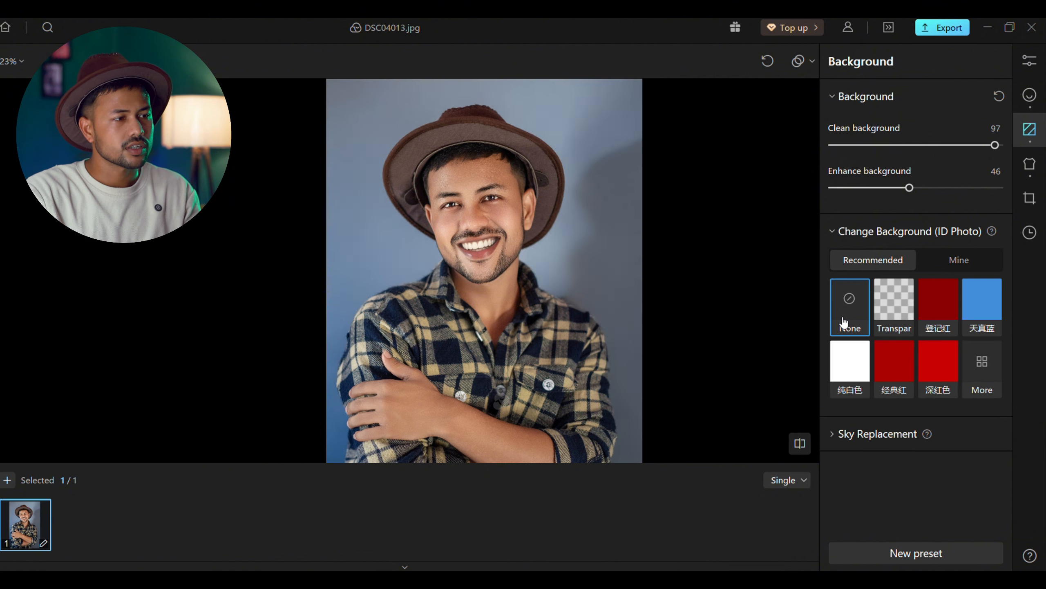
# Step: Compare the man's portrait with the original side by side, examining the face, shirt and hand up close
pyautogui.scroll(4, 510, 343)
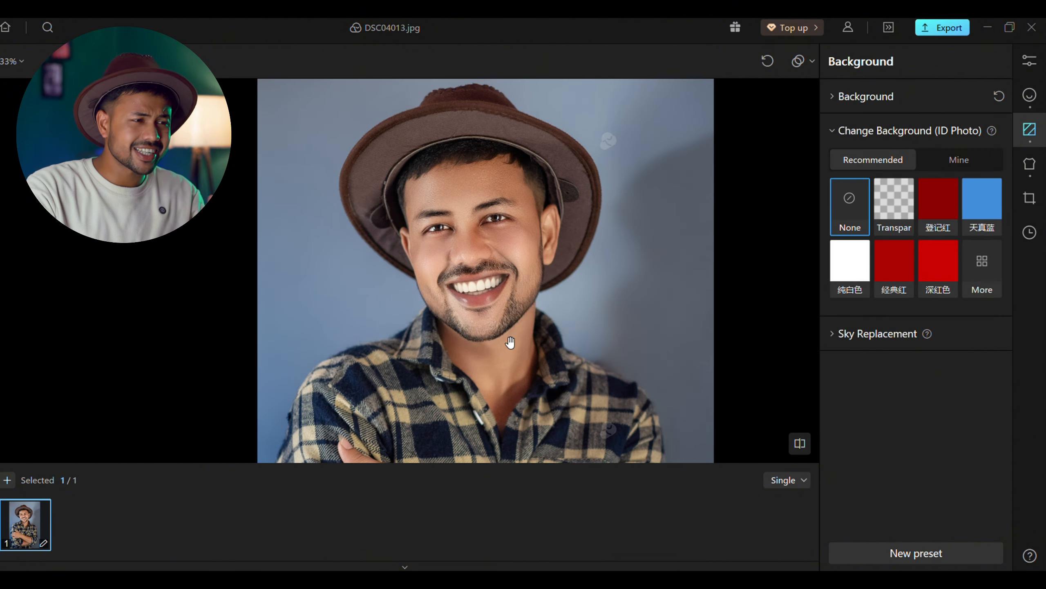
pyautogui.scroll(5, 510, 343)
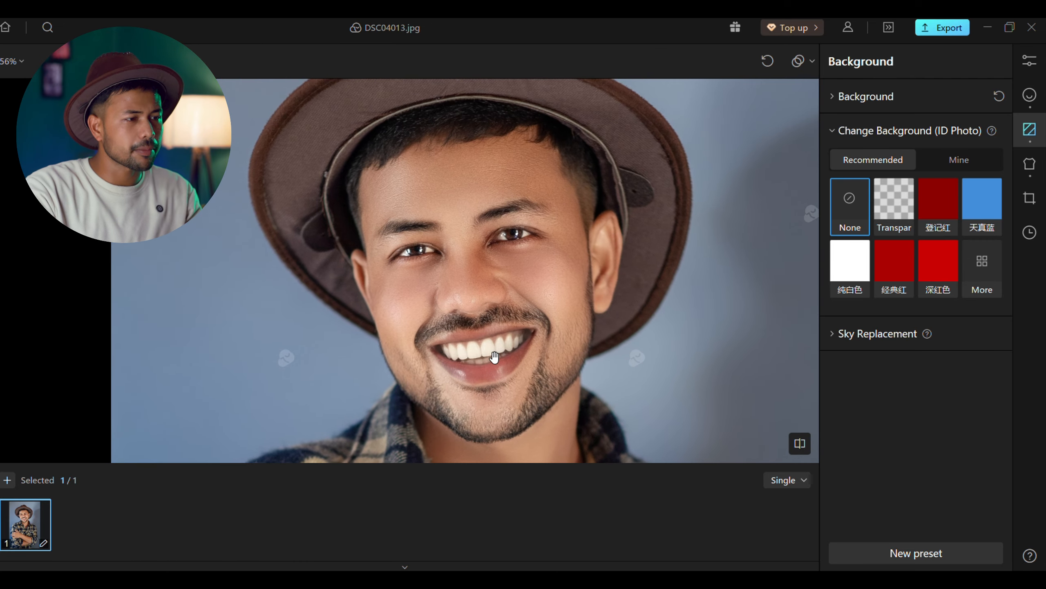
pyautogui.click(794, 451)
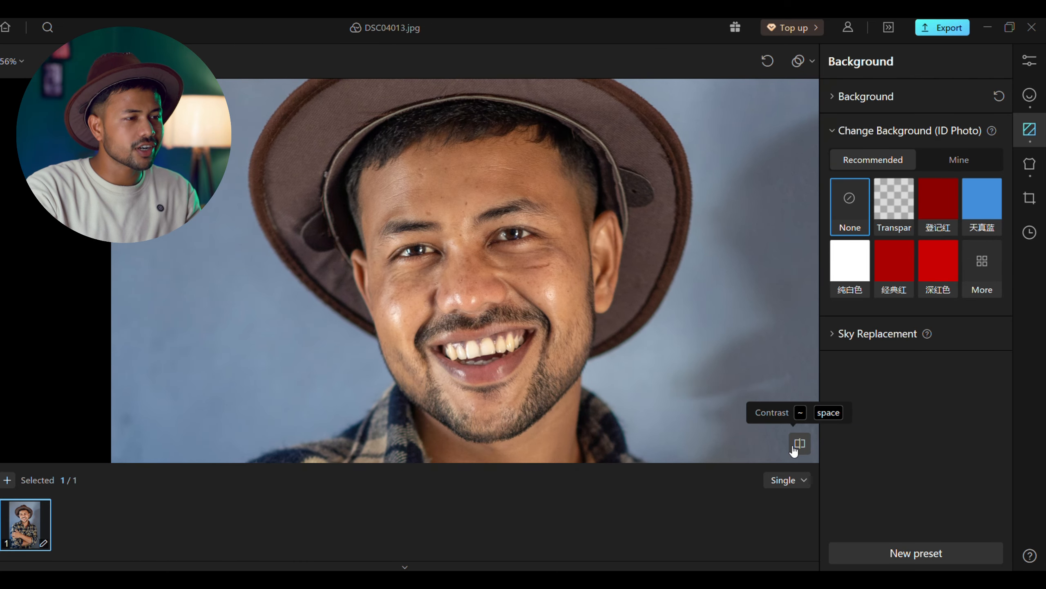
pyautogui.click(800, 483)
pyautogui.click(775, 454)
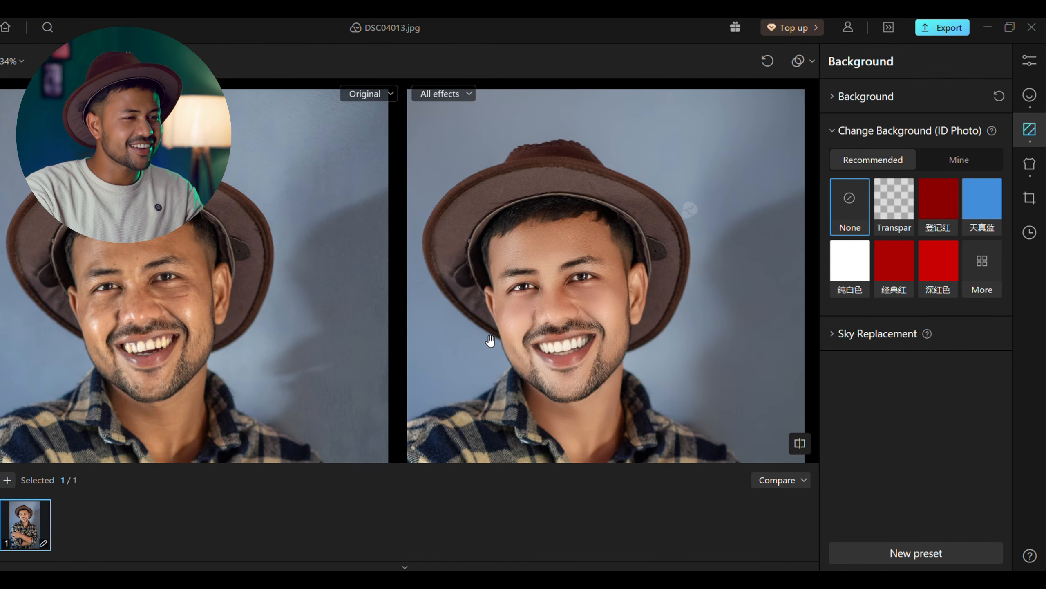
pyautogui.scroll(-4, 490, 341)
pyautogui.moveTo(498, 409); pyautogui.dragTo(565, 313)
pyautogui.scroll(8, 507, 387)
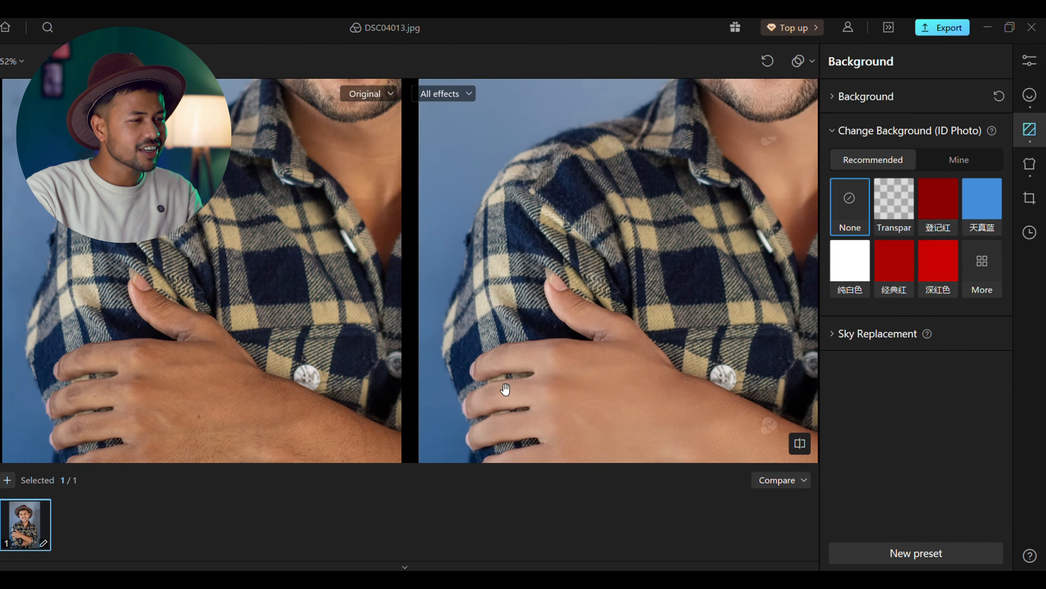
pyautogui.moveTo(505, 389); pyautogui.dragTo(479, 362)
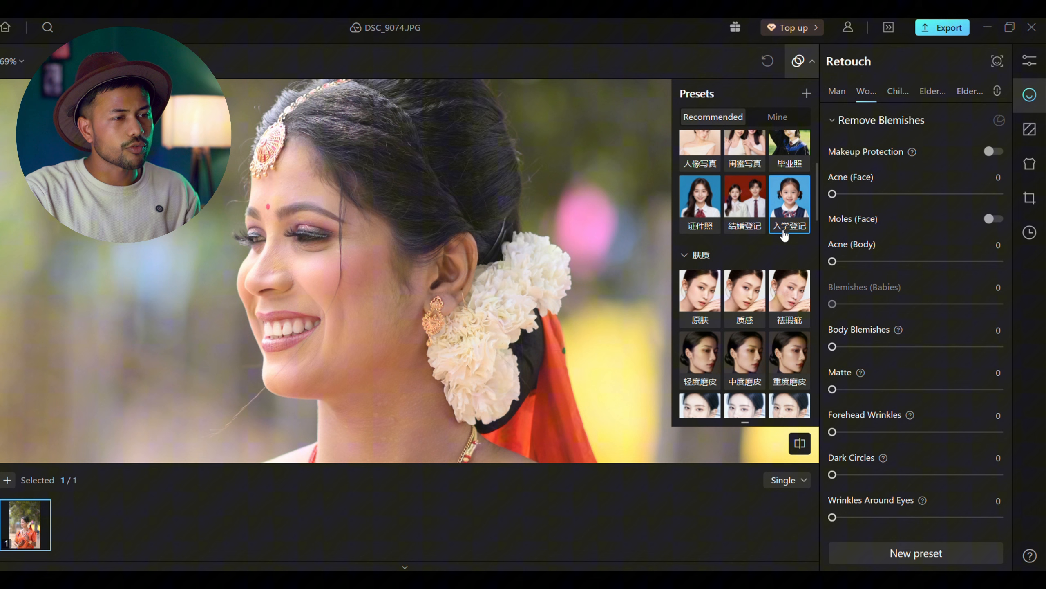
# Step: Apply the recommended 人像写真 preset to the bride's photo and view her face and neck up close
pyautogui.scroll(3, 741, 248)
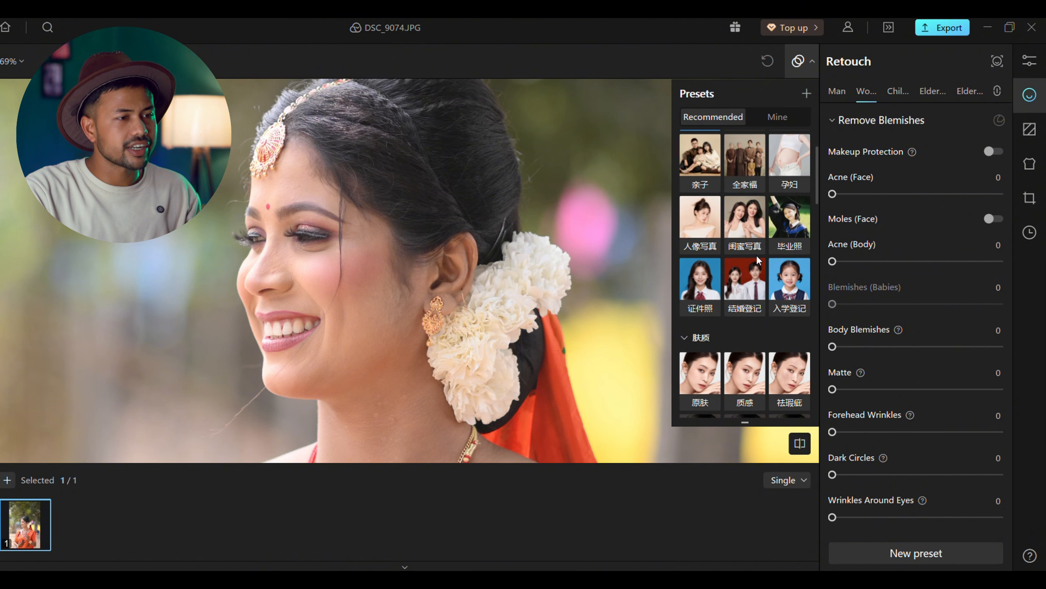
pyautogui.click(715, 239)
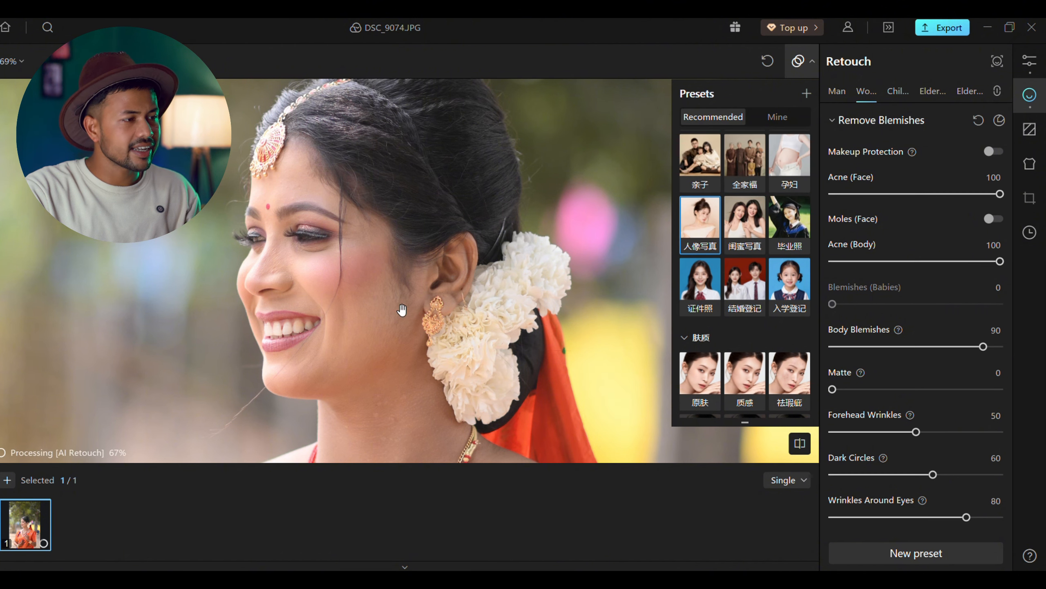
pyautogui.scroll(2, 387, 311)
pyautogui.moveTo(387, 311); pyautogui.dragTo(398, 238)
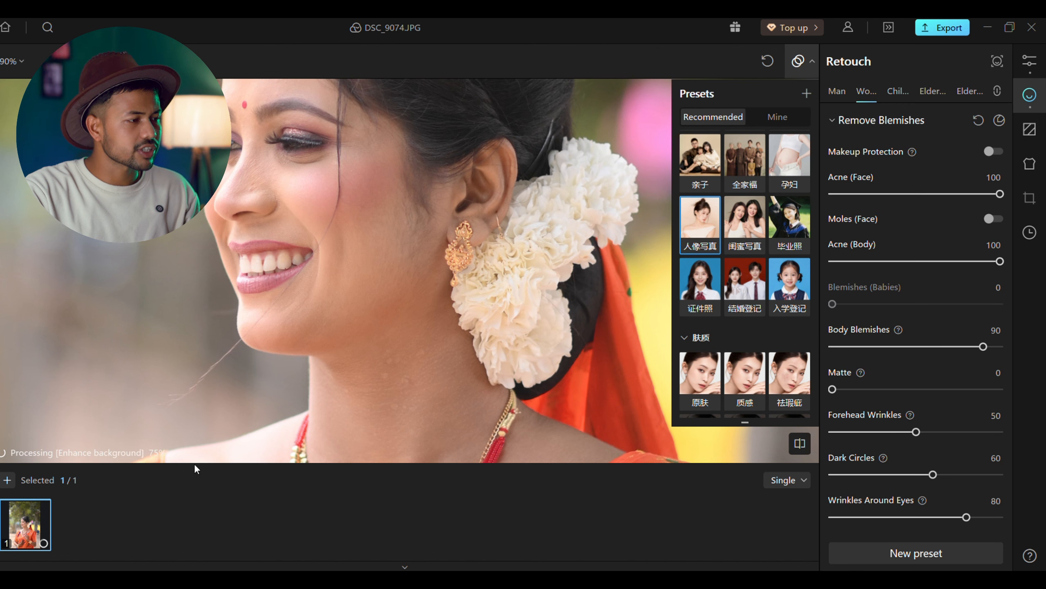
# Step: Apply the recommended 全家福 preset to the bride's photo and view her face and hair up close
pyautogui.scroll(-3, 404, 368)
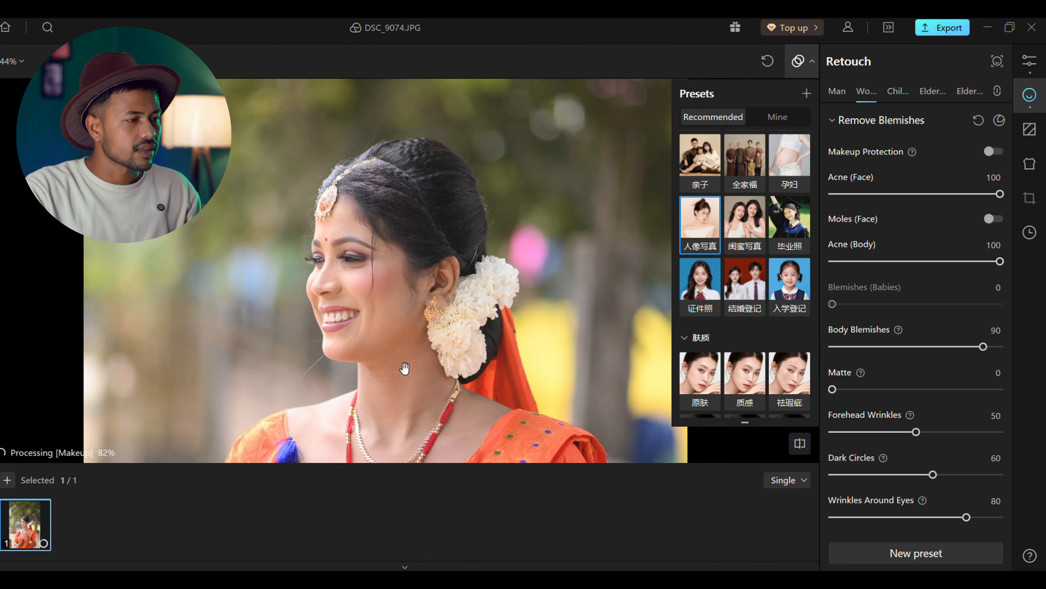
pyautogui.scroll(2, 404, 368)
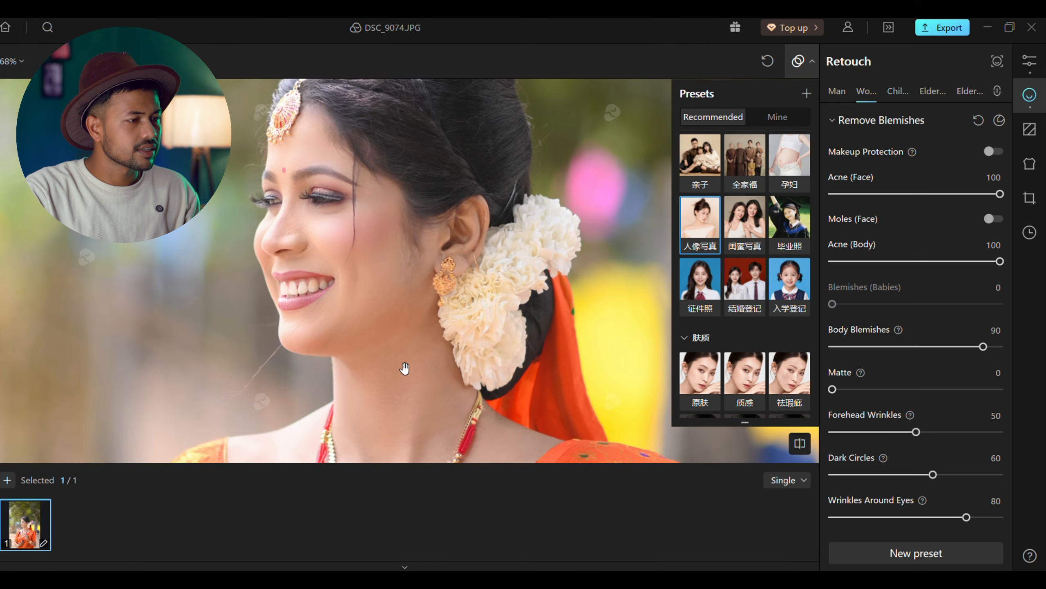
pyautogui.scroll(2, 404, 368)
pyautogui.moveTo(405, 368); pyautogui.dragTo(448, 464)
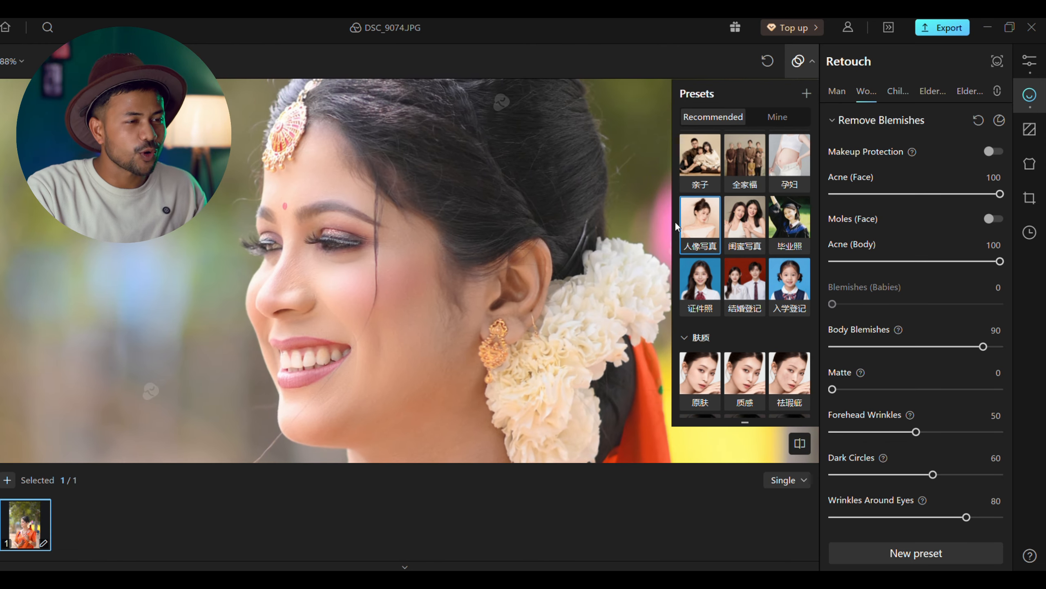
pyautogui.click(749, 161)
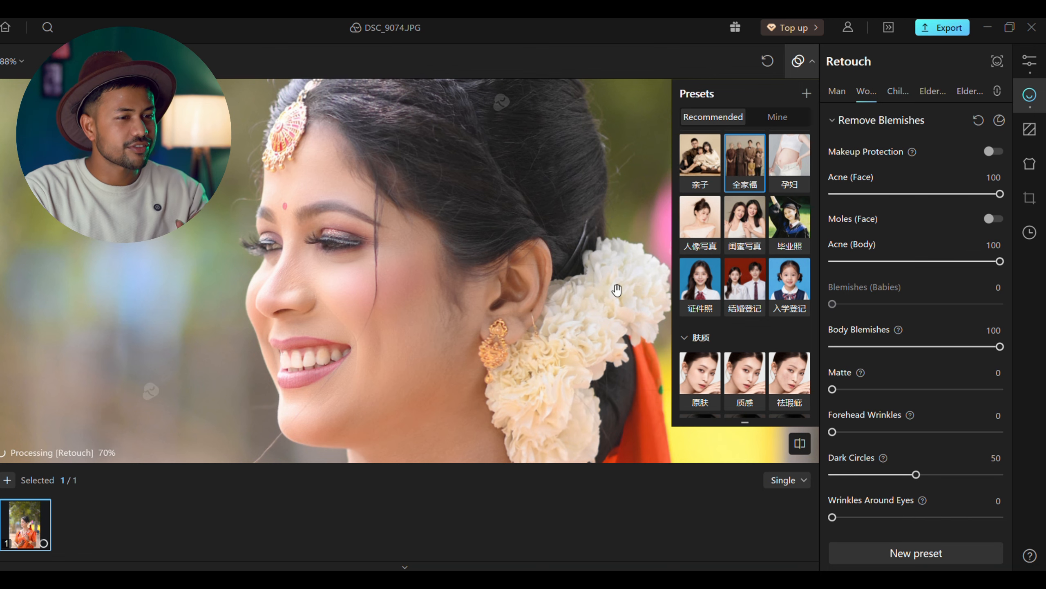
pyautogui.moveTo(446, 367); pyautogui.dragTo(454, 328)
pyautogui.scroll(-2, 453, 329)
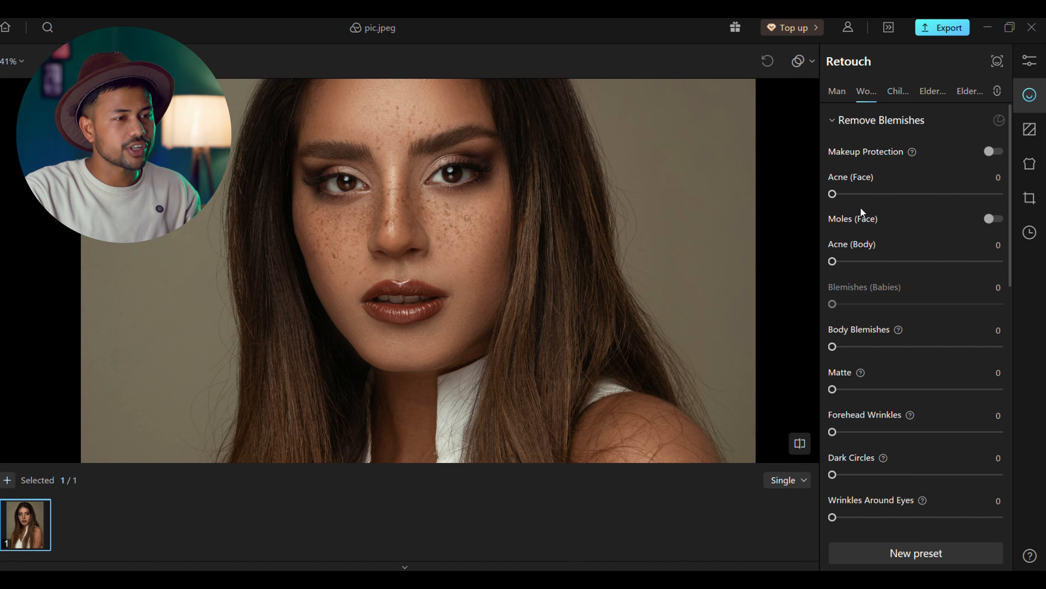
# Step: Reduce blemishes on the long-haired woman's portrait with Acne (Face) 100, Acne (Body) 71 and Body Blemishes 58
pyautogui.moveTo(880, 194); pyautogui.dragTo(1001, 194)
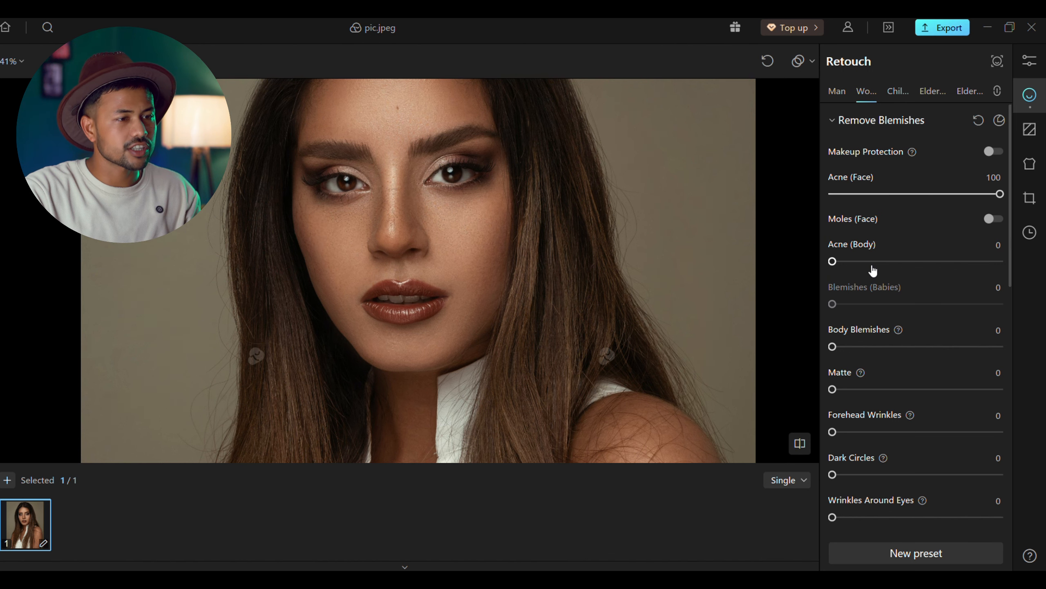
pyautogui.scroll(-3, 505, 311)
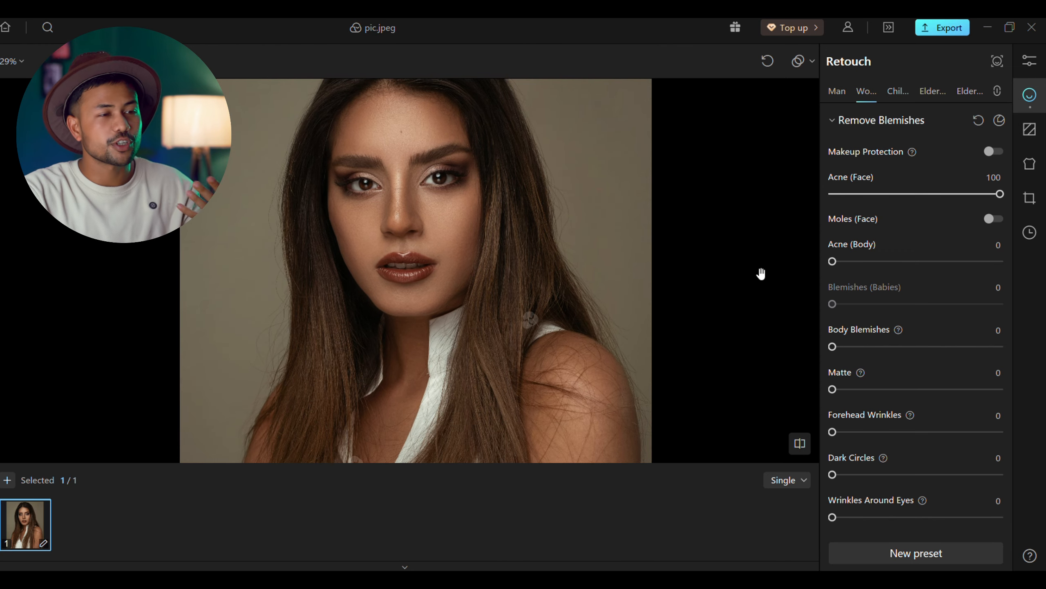
pyautogui.moveTo(832, 261); pyautogui.dragTo(951, 261)
pyautogui.moveTo(378, 317); pyautogui.dragTo(359, 254)
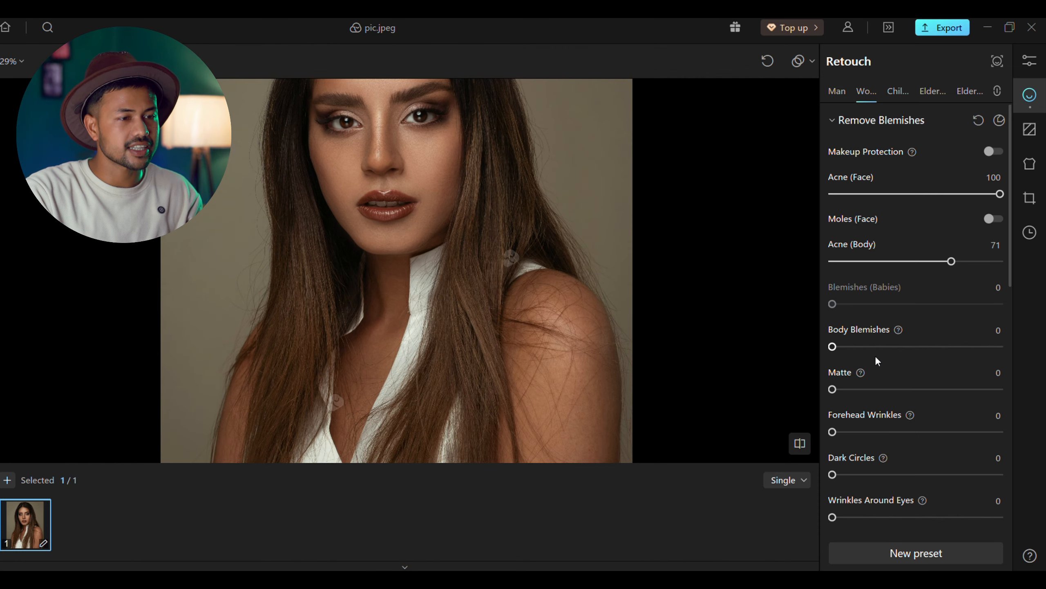
pyautogui.moveTo(851, 345); pyautogui.dragTo(929, 346)
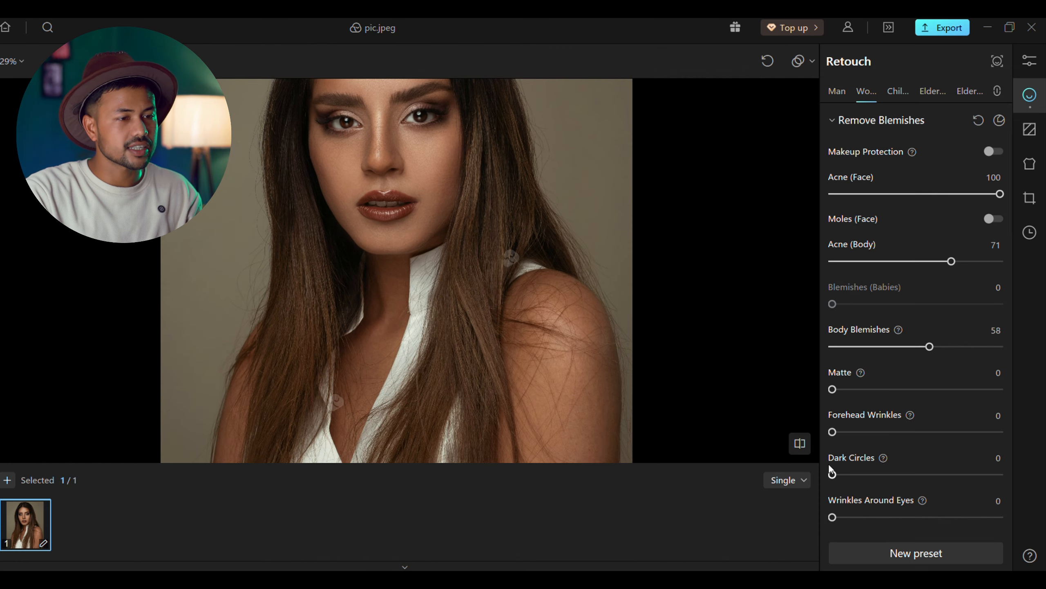
# Step: Set Matte to 50, Forehead Wrinkles to 62 and Dark Circles to 55 for the woman's face
pyautogui.scroll(2, 448, 270)
pyautogui.moveTo(396, 150); pyautogui.dragTo(625, 482)
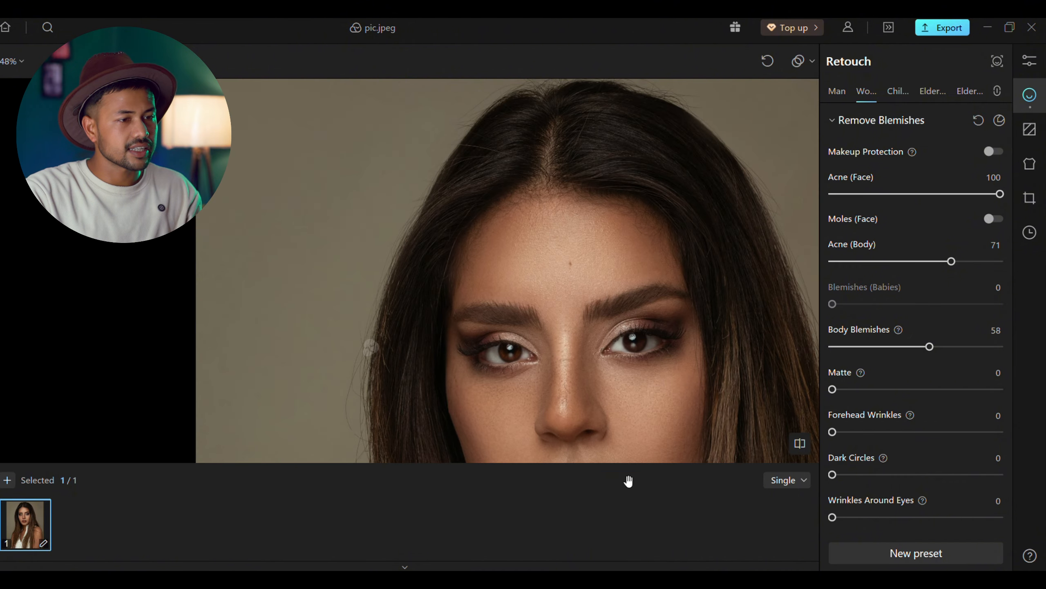
pyautogui.moveTo(849, 389); pyautogui.dragTo(916, 389)
pyautogui.moveTo(655, 346)
pyautogui.mouseDown()
pyautogui.moveTo(514, 261)
pyautogui.moveTo(522, 301)
pyautogui.mouseUp()
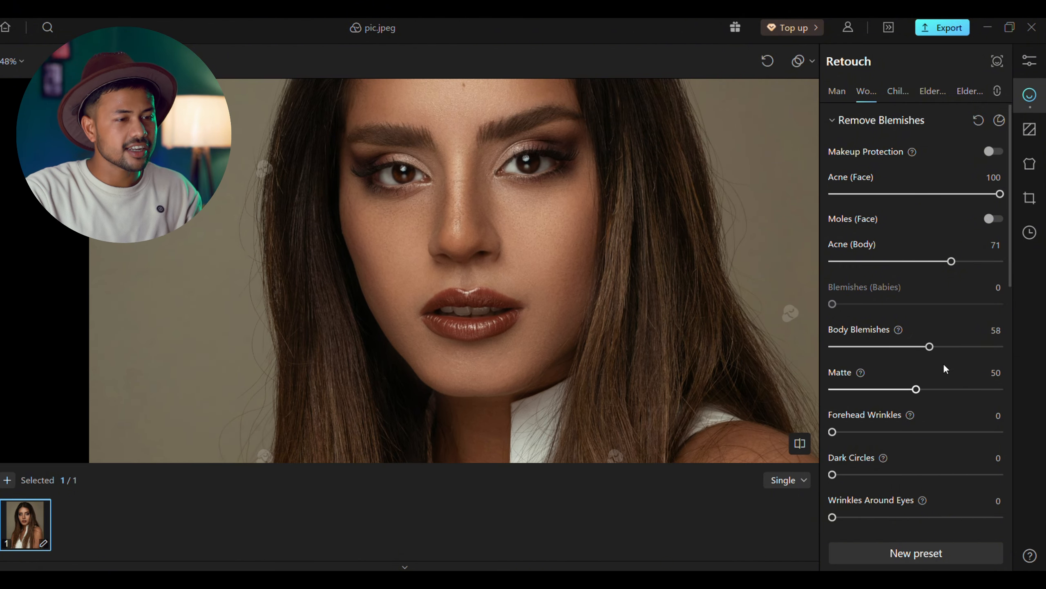
pyautogui.scroll(-1, 891, 396)
pyautogui.moveTo(832, 390); pyautogui.dragTo(936, 392)
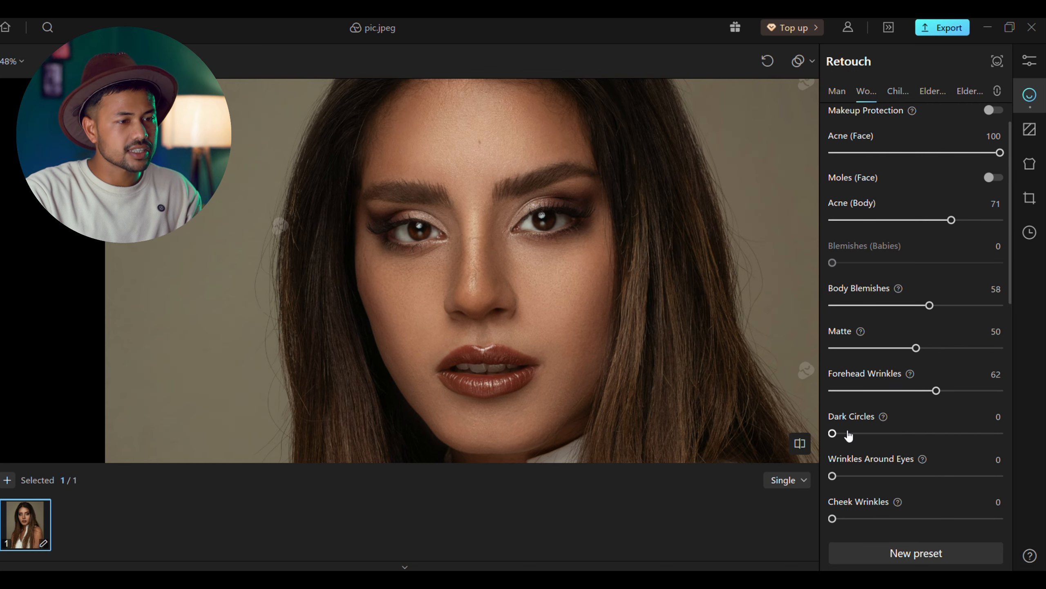
pyautogui.moveTo(847, 433); pyautogui.dragTo(925, 434)
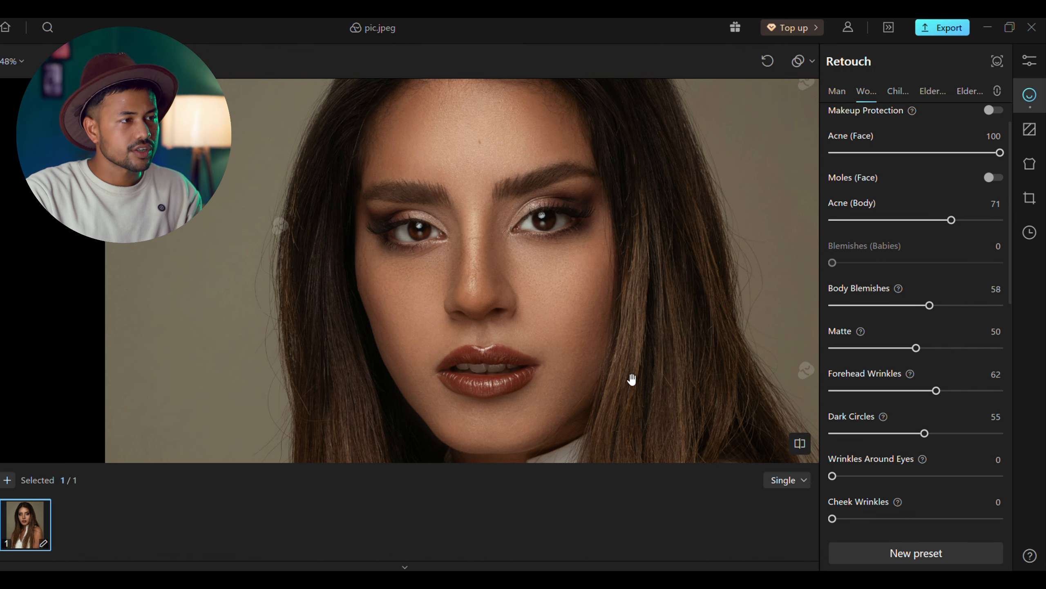
# Step: Smooth the woman's facial lines with Wrinkles Around Eyes 96, Smile Lines 33 and Lip Lines 86
pyautogui.scroll(-3, 897, 459)
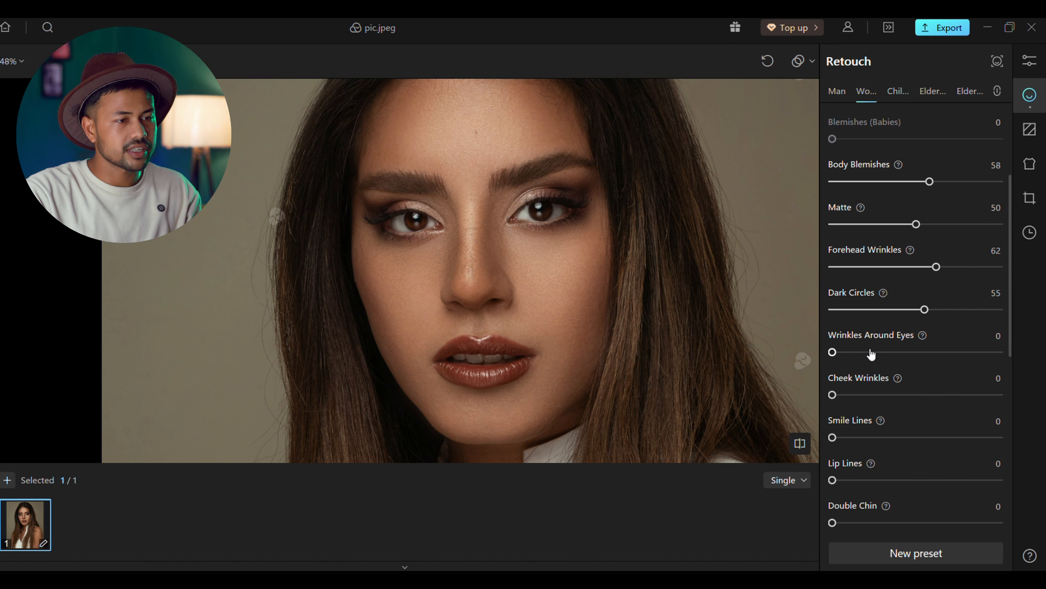
pyautogui.moveTo(900, 353); pyautogui.dragTo(993, 352)
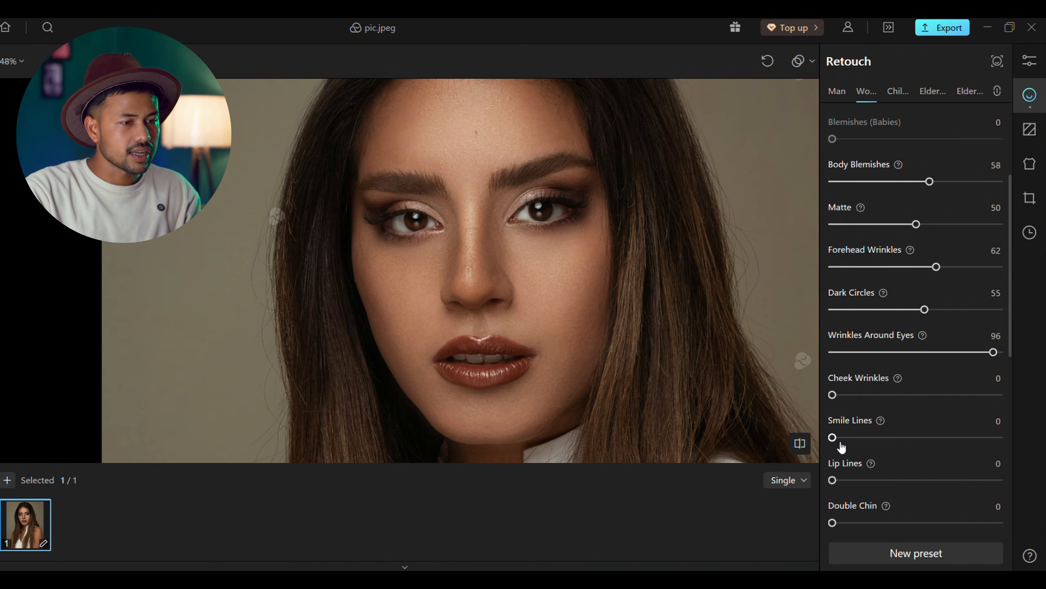
pyautogui.moveTo(833, 437); pyautogui.dragTo(888, 437)
pyautogui.scroll(-2, 886, 457)
pyautogui.moveTo(832, 398); pyautogui.dragTo(977, 433)
pyautogui.scroll(2, 639, 379)
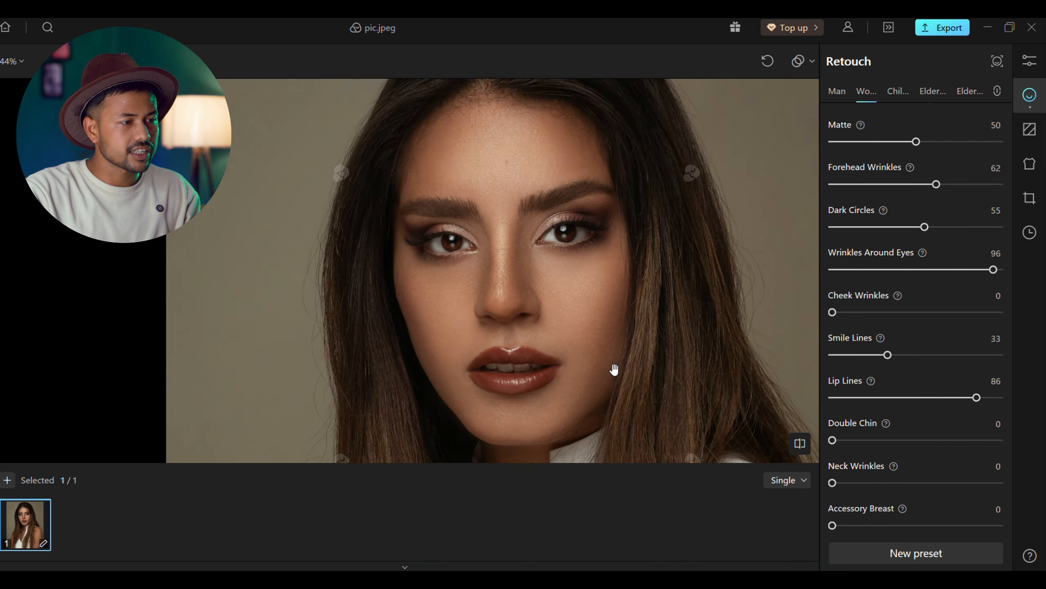
# Step: Set Double Chin to 92, Neck Wrinkles to 89 and Accessory Breast to 55 for the woman
pyautogui.scroll(-2, 886, 400)
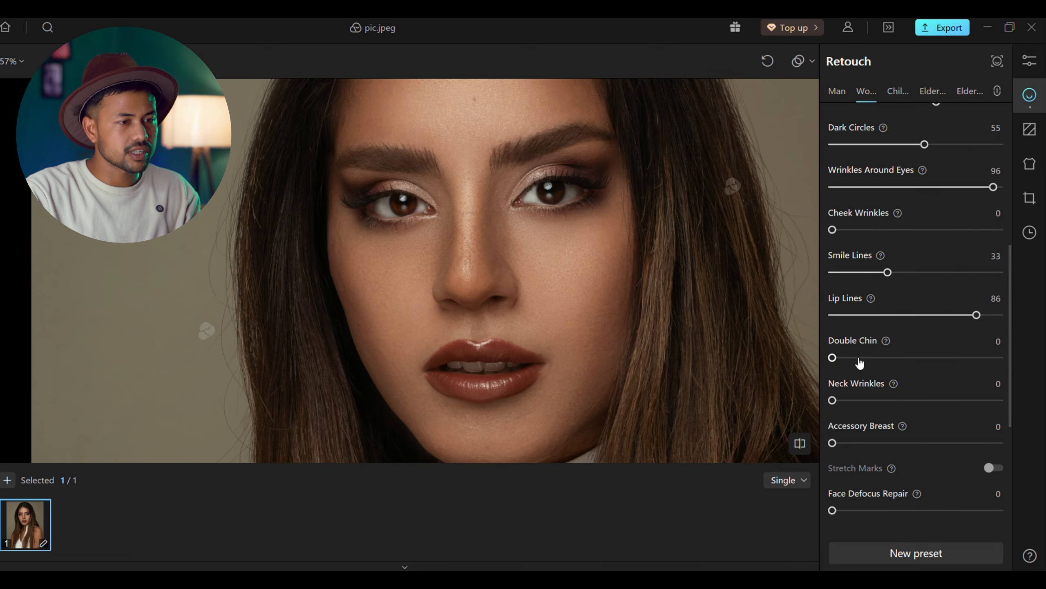
pyautogui.moveTo(856, 357); pyautogui.dragTo(987, 363)
pyautogui.scroll(-3, 600, 341)
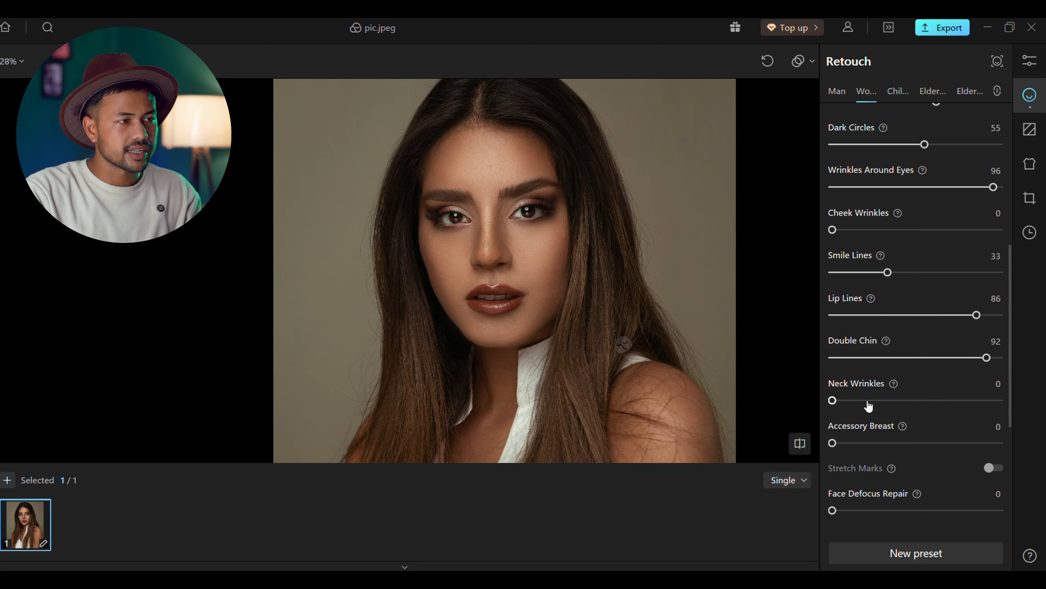
pyautogui.moveTo(832, 400); pyautogui.dragTo(982, 400)
pyautogui.scroll(-1, 879, 429)
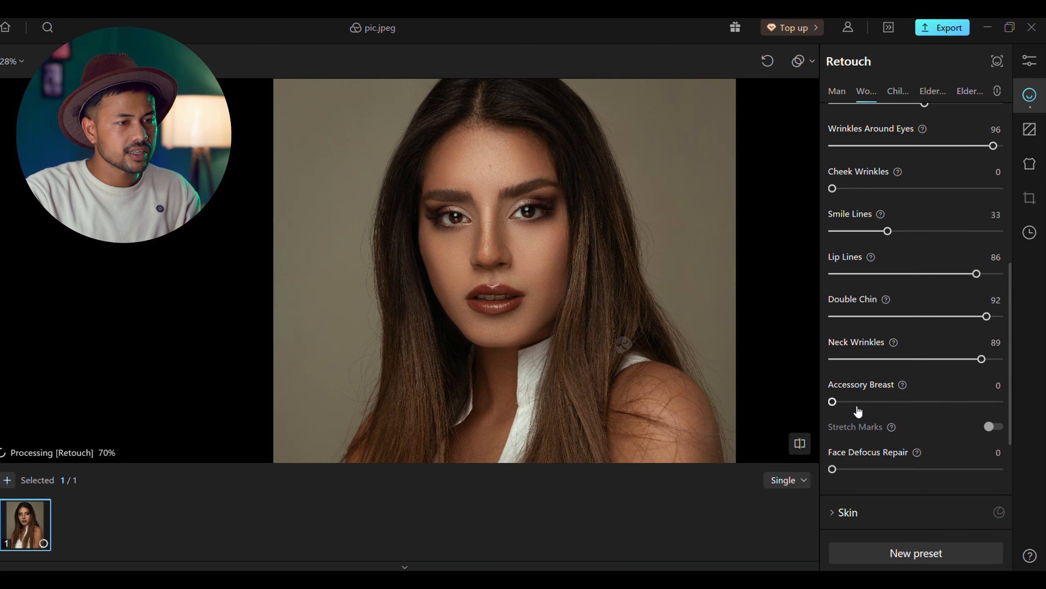
pyautogui.moveTo(833, 401); pyautogui.dragTo(925, 434)
# Step: Try different Neck Wrinkles strengths, set it to 94, and raise Accessory Breast close to its maximum
pyautogui.scroll(-2, 656, 375)
pyautogui.moveTo(656, 375); pyautogui.dragTo(596, 245)
pyautogui.click(898, 358)
pyautogui.click(866, 358)
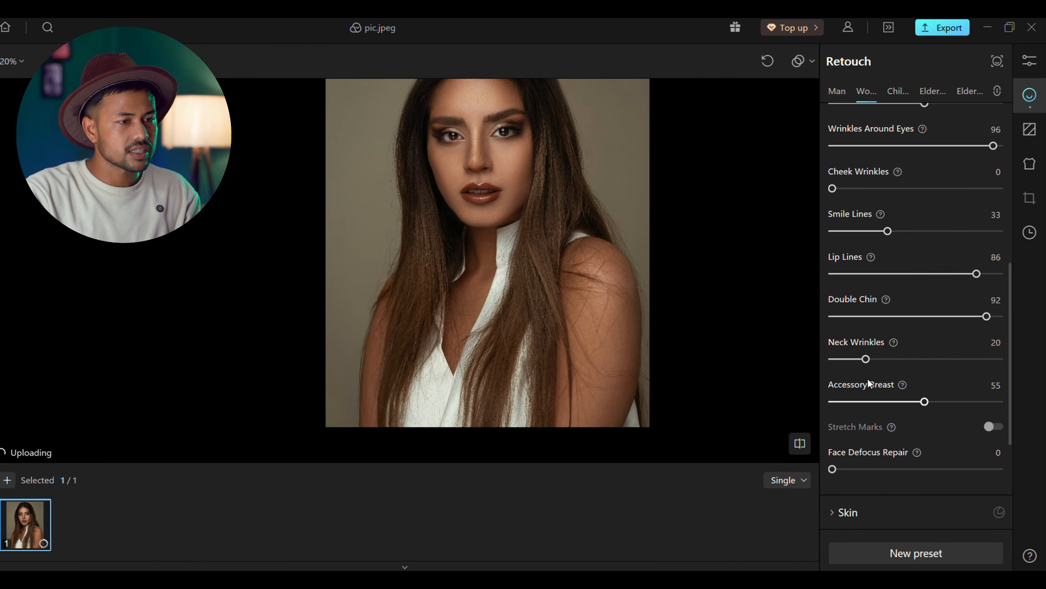
pyautogui.click(990, 358)
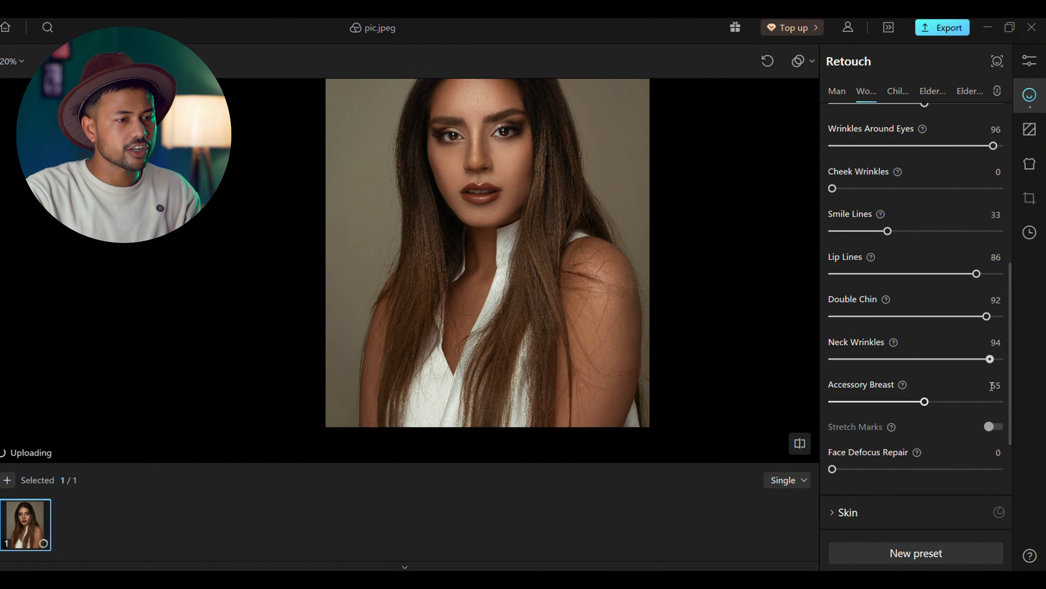
pyautogui.click(987, 401)
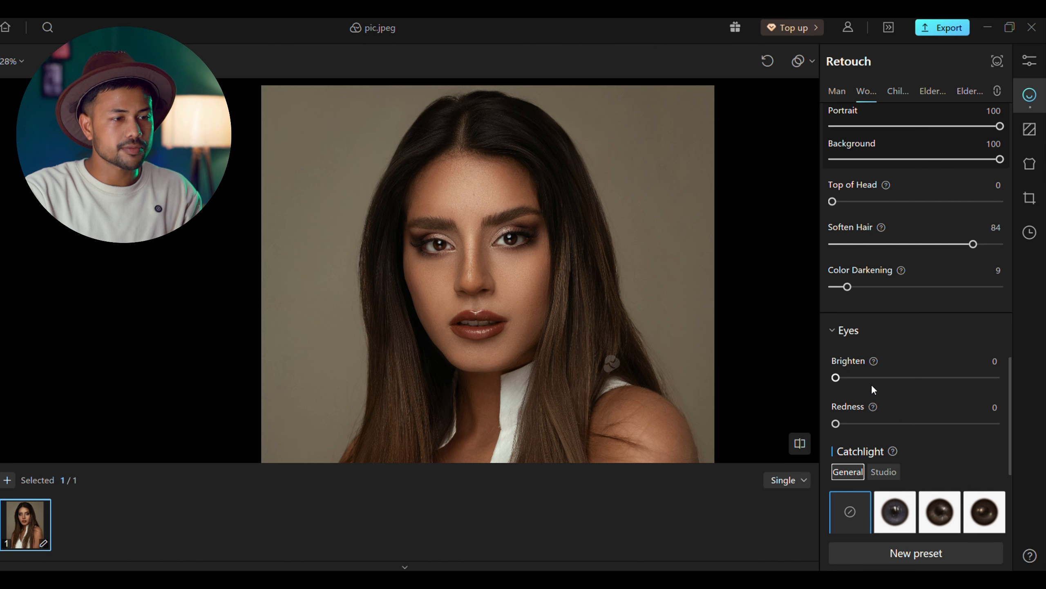
# Step: Set the woman's eye Brighten to 36 and Redness to 60, and add the Vigor catchlight
pyautogui.moveTo(836, 377); pyautogui.dragTo(893, 377)
pyautogui.scroll(-3, 893, 390)
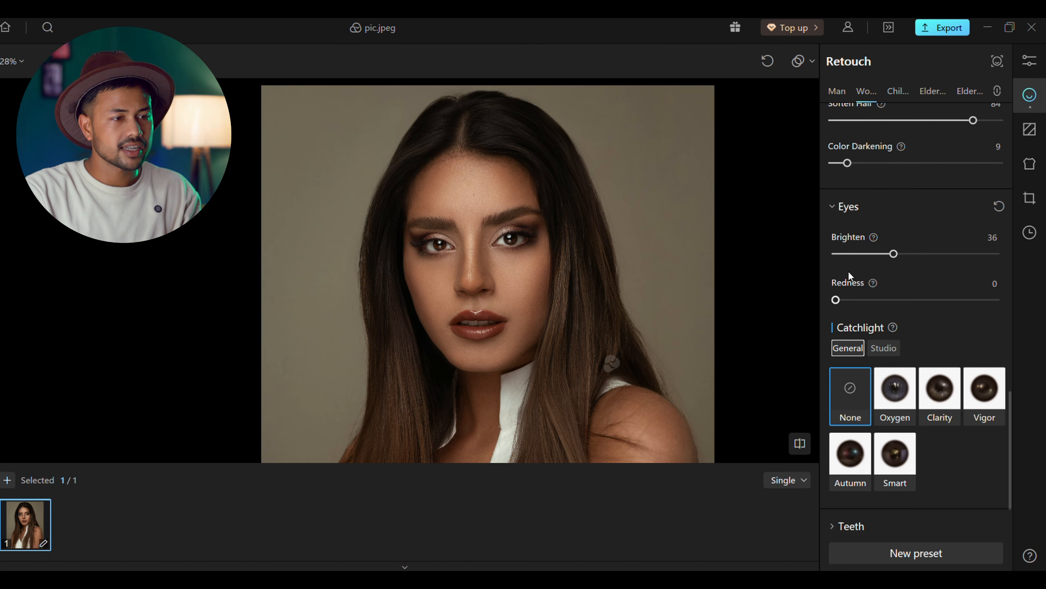
pyautogui.moveTo(855, 300); pyautogui.dragTo(932, 300)
pyautogui.scroll(-1, 932, 345)
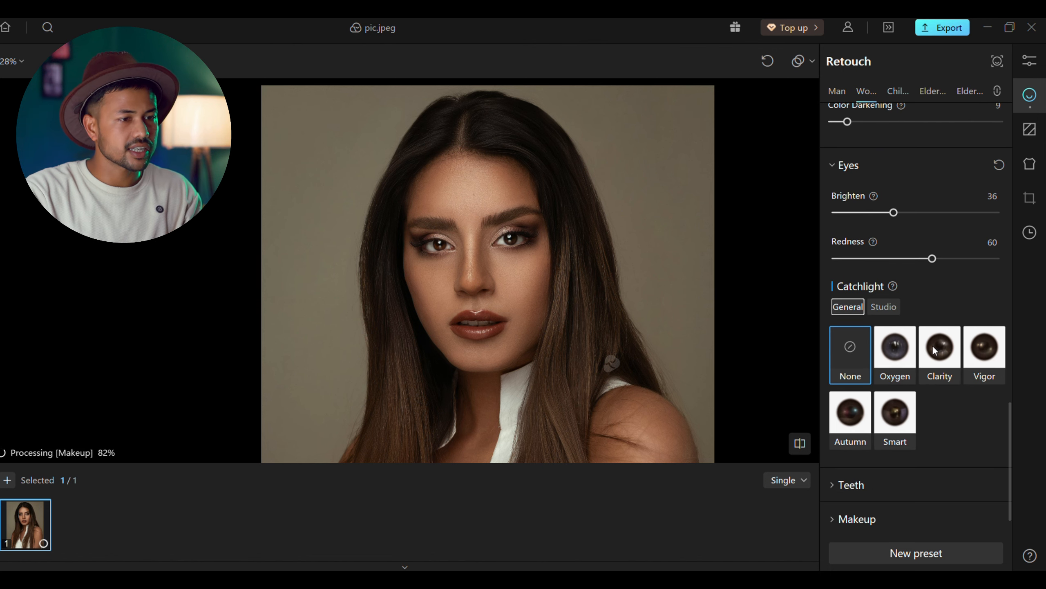
pyautogui.click(992, 366)
pyautogui.scroll(-1, 989, 364)
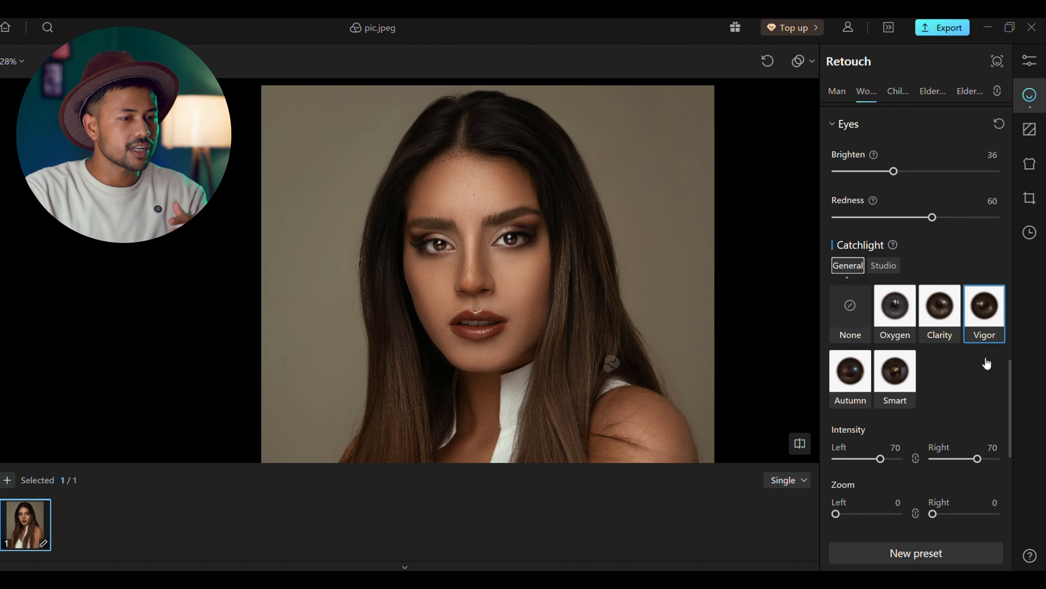
pyautogui.scroll(-1, 986, 363)
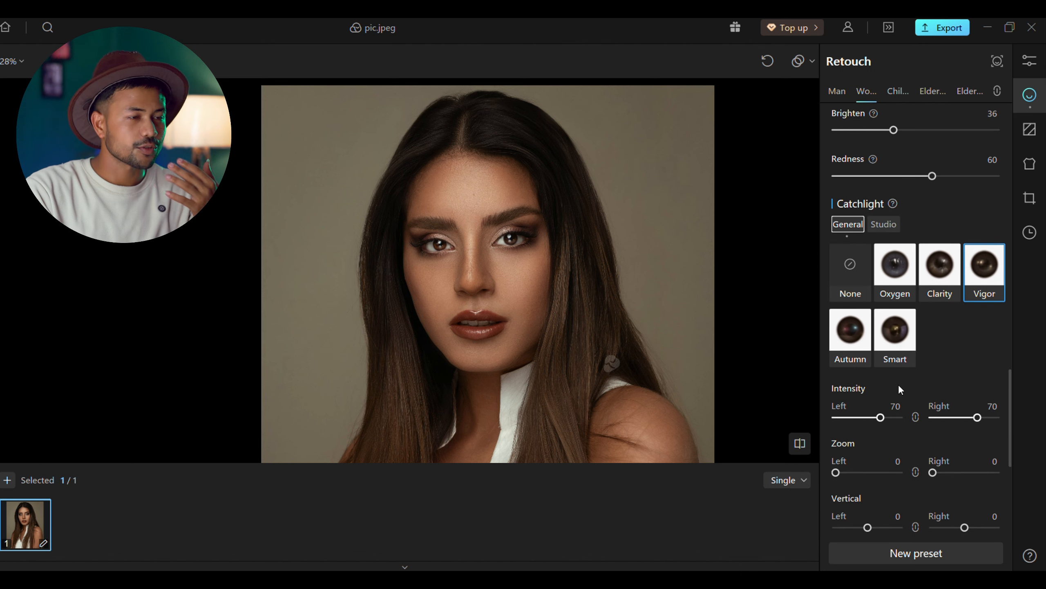